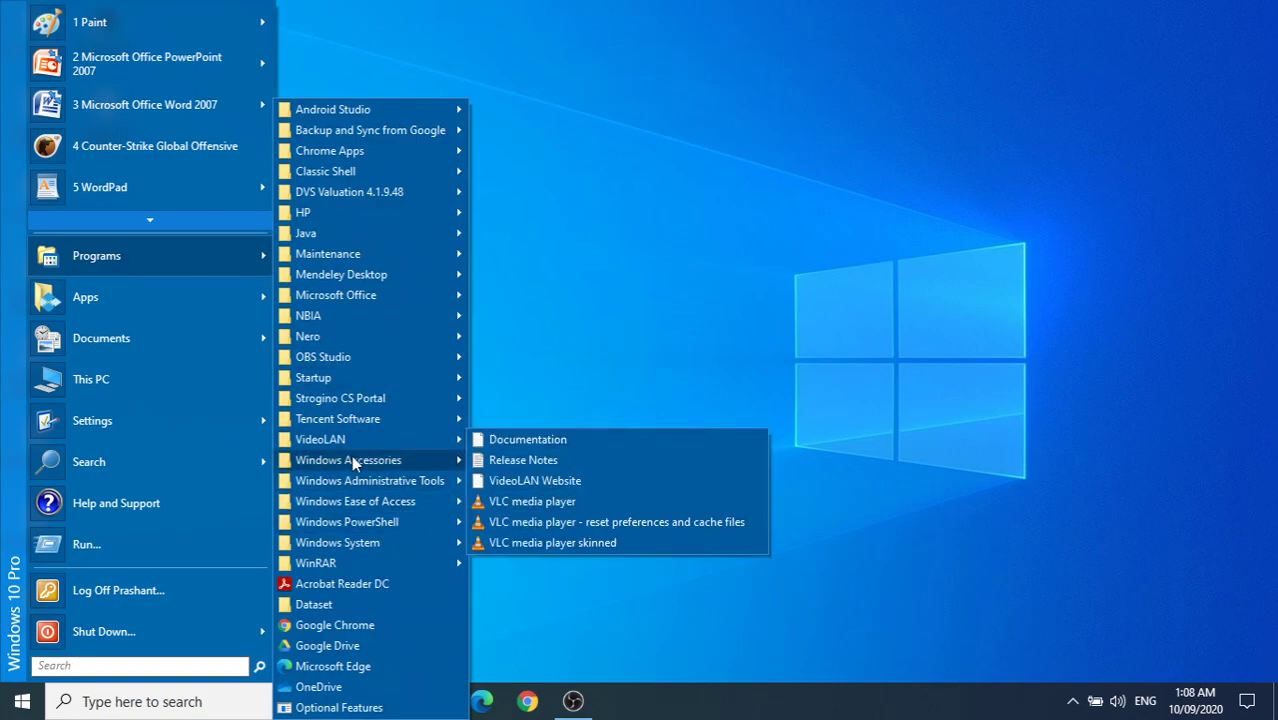
Step: Launch Paint from Start > Programs > Windows Accessories for a blank 3480 × 2520px canvas
mouse_move(359, 465)
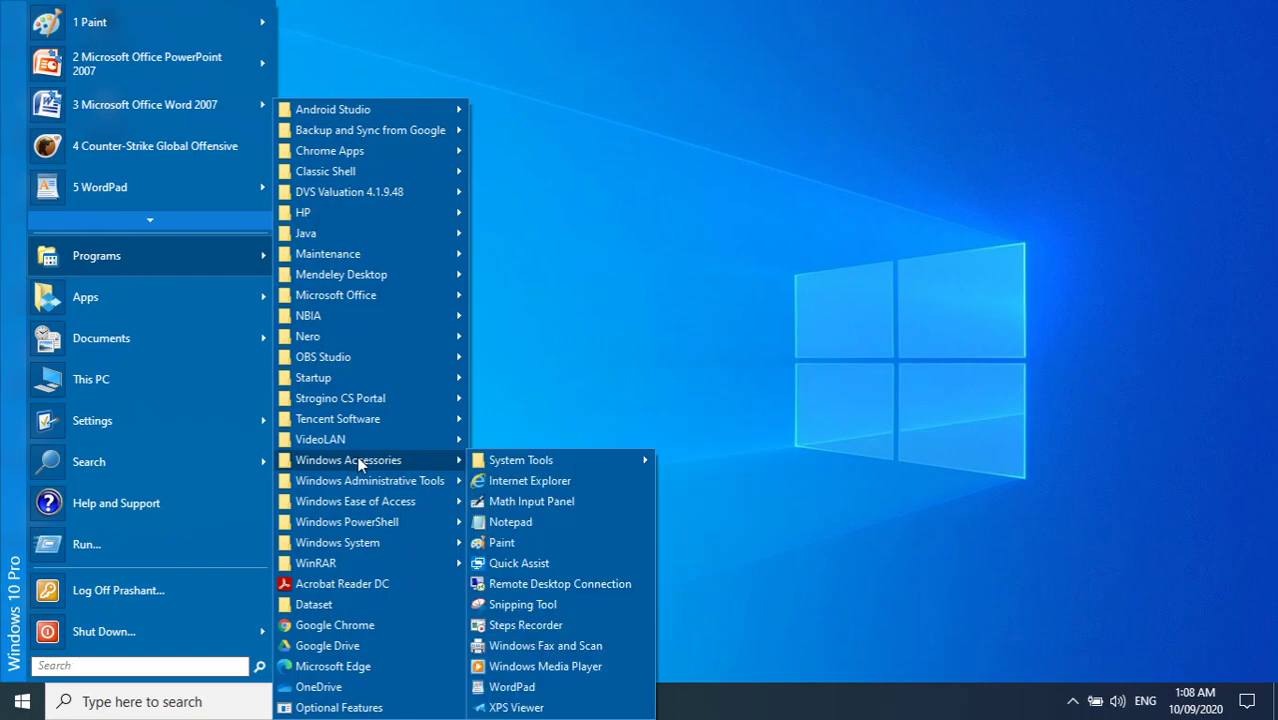
click(530, 543)
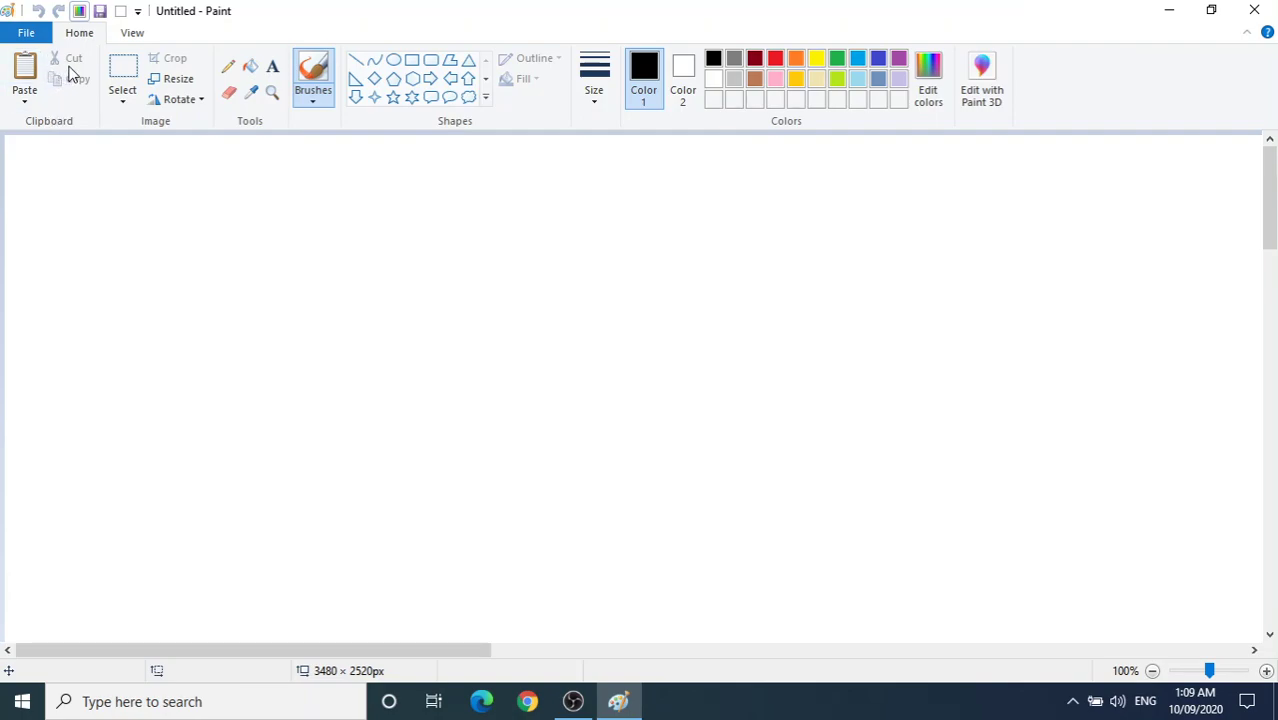
Step: Activate the Select tool and view its dropdown options without choosing any
click(121, 88)
click(121, 106)
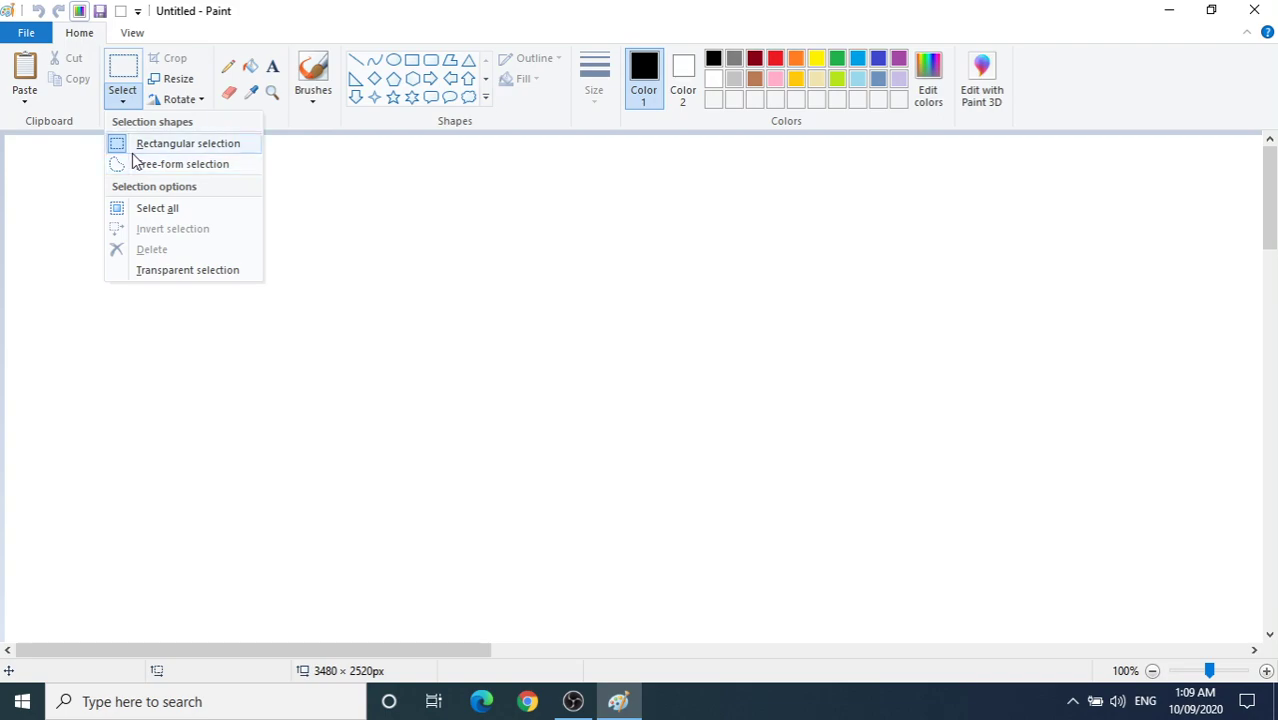
click(272, 114)
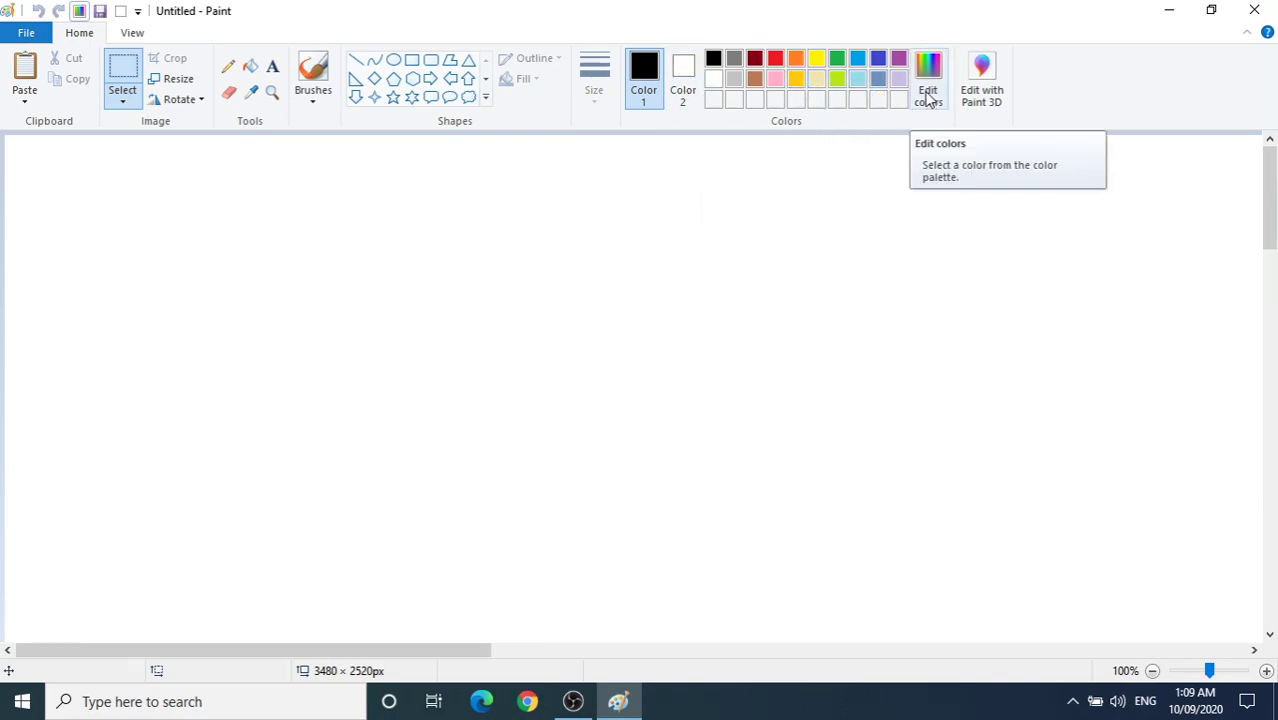
Step: Draw a black six-point star outline, about 235 × 251px, near the canvas centre
click(414, 103)
drag(363, 206, 586, 441)
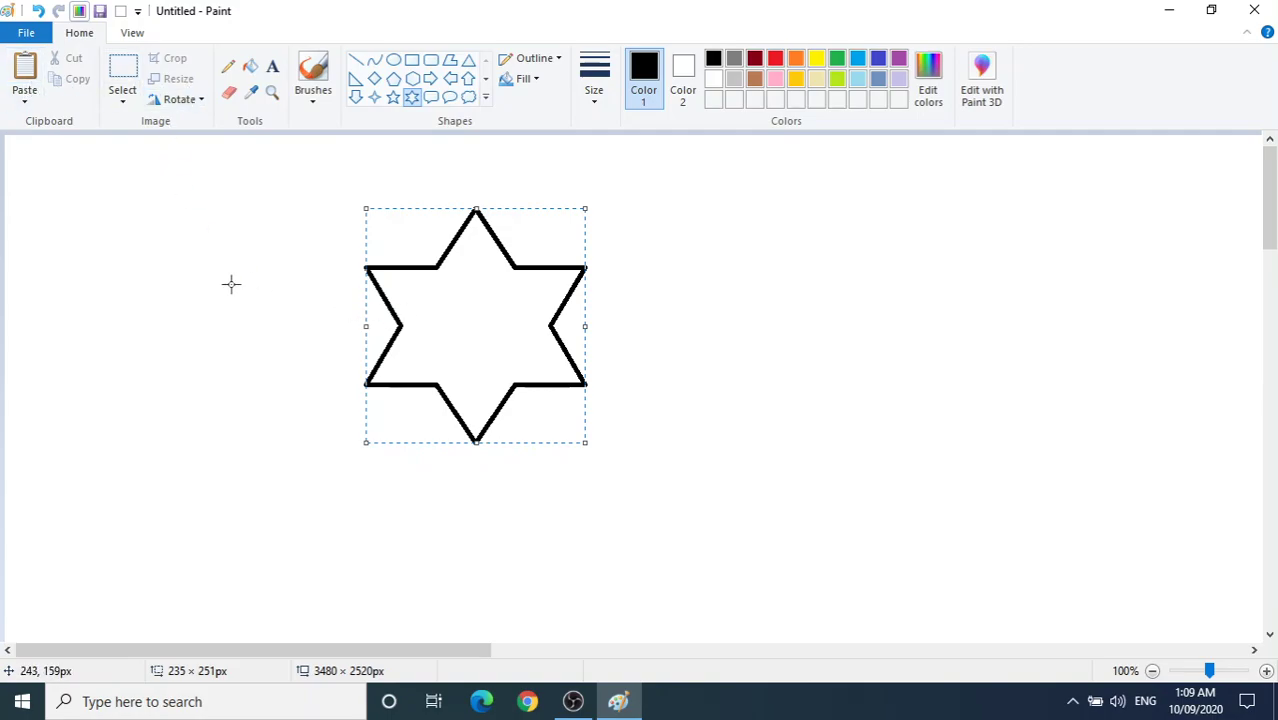
click(280, 243)
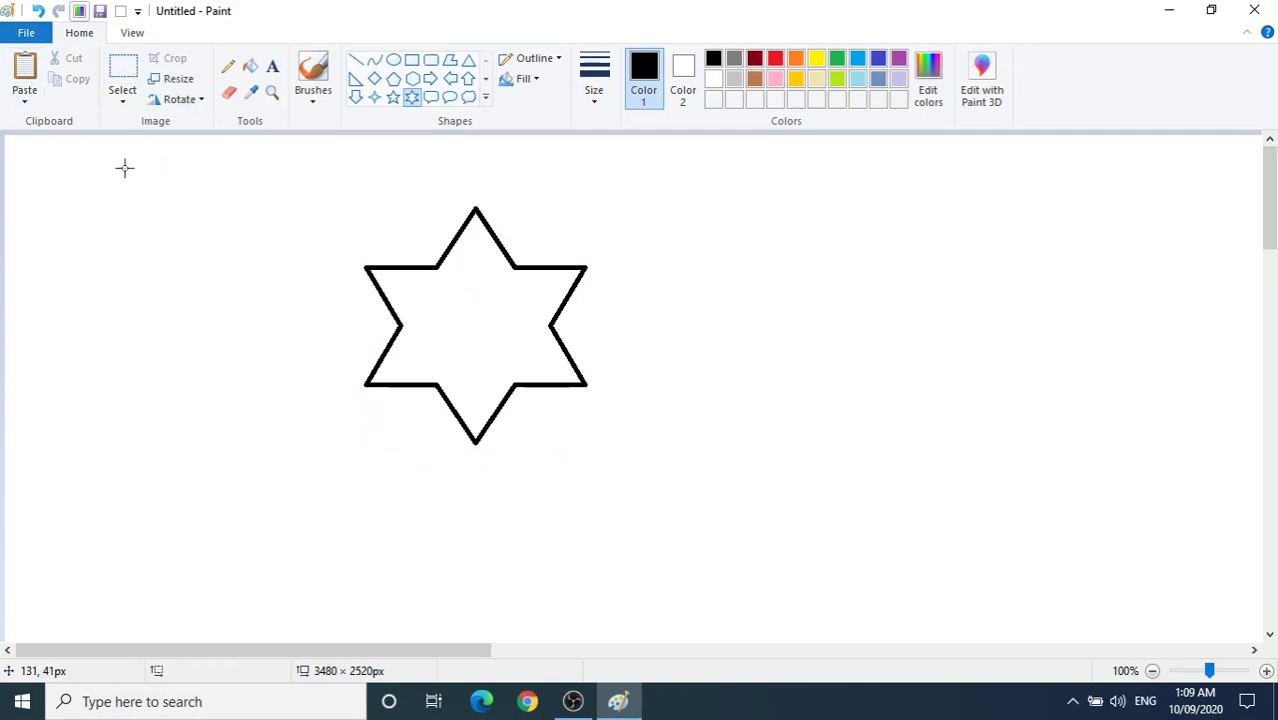
Step: Copy the star with a rectangular selection and paste the duplicate right of the original
click(122, 100)
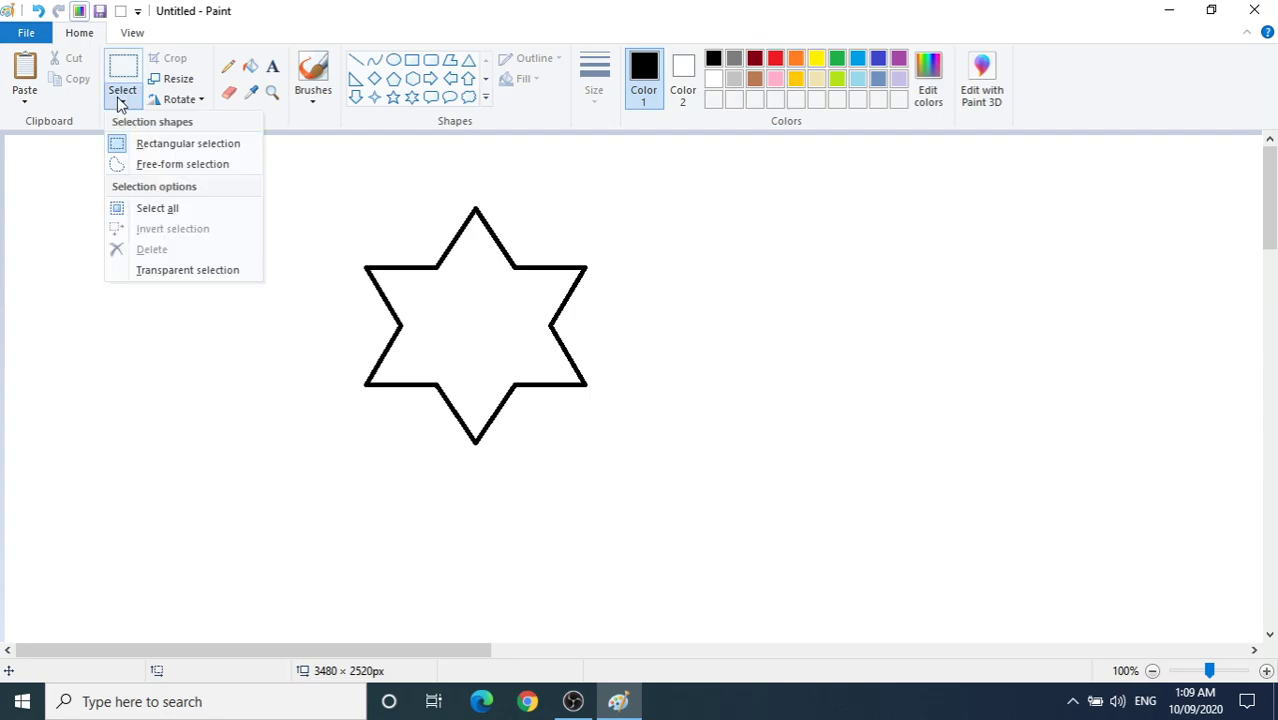
click(117, 143)
drag(329, 200, 632, 467)
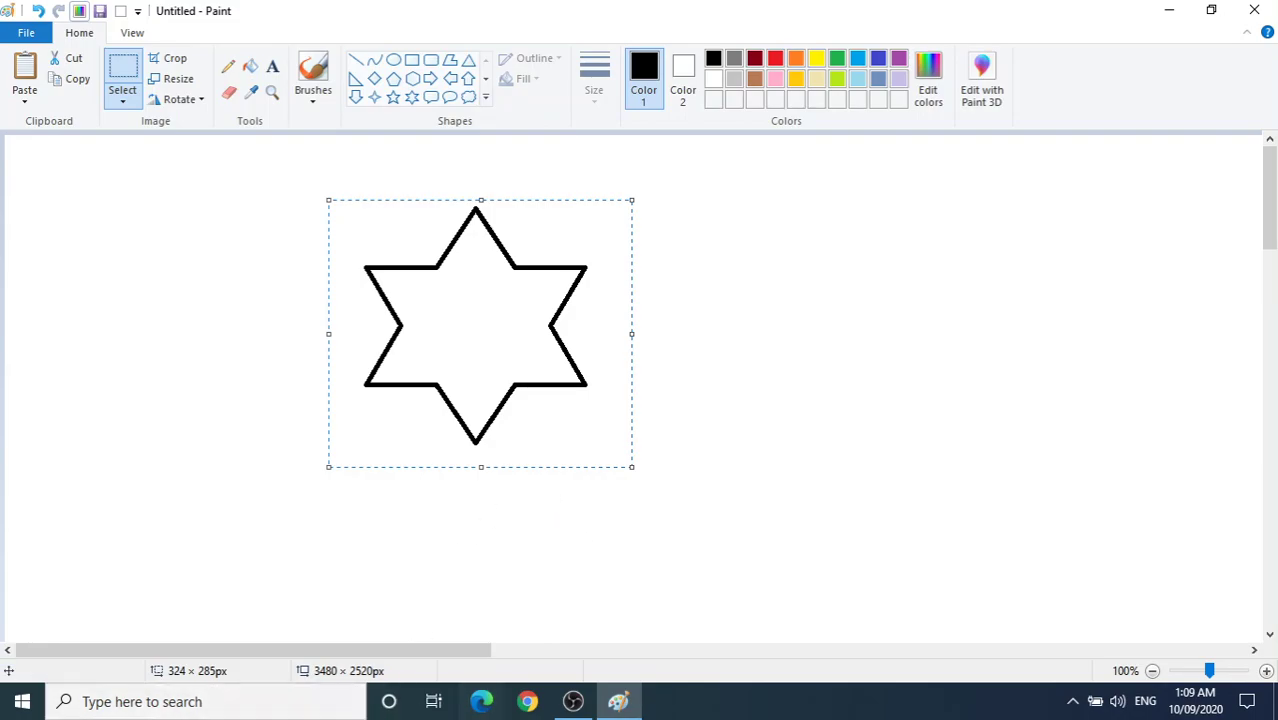
click(27, 85)
drag(148, 277, 759, 353)
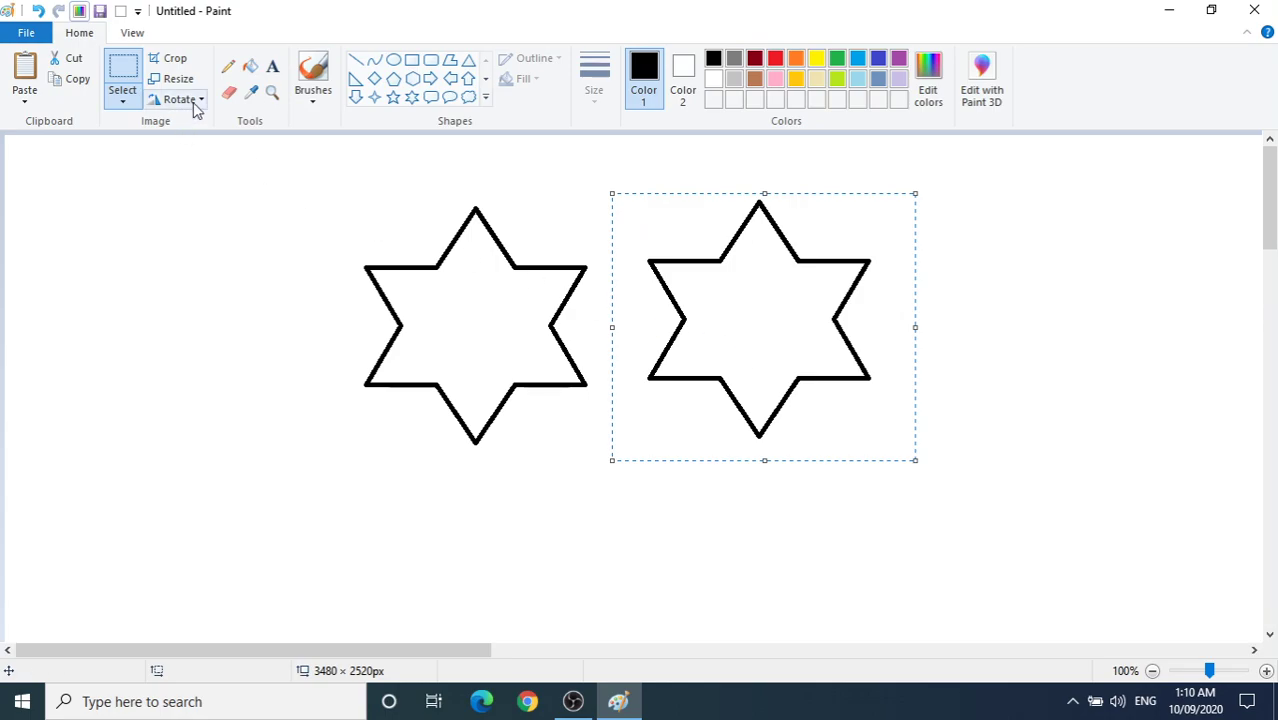
click(123, 104)
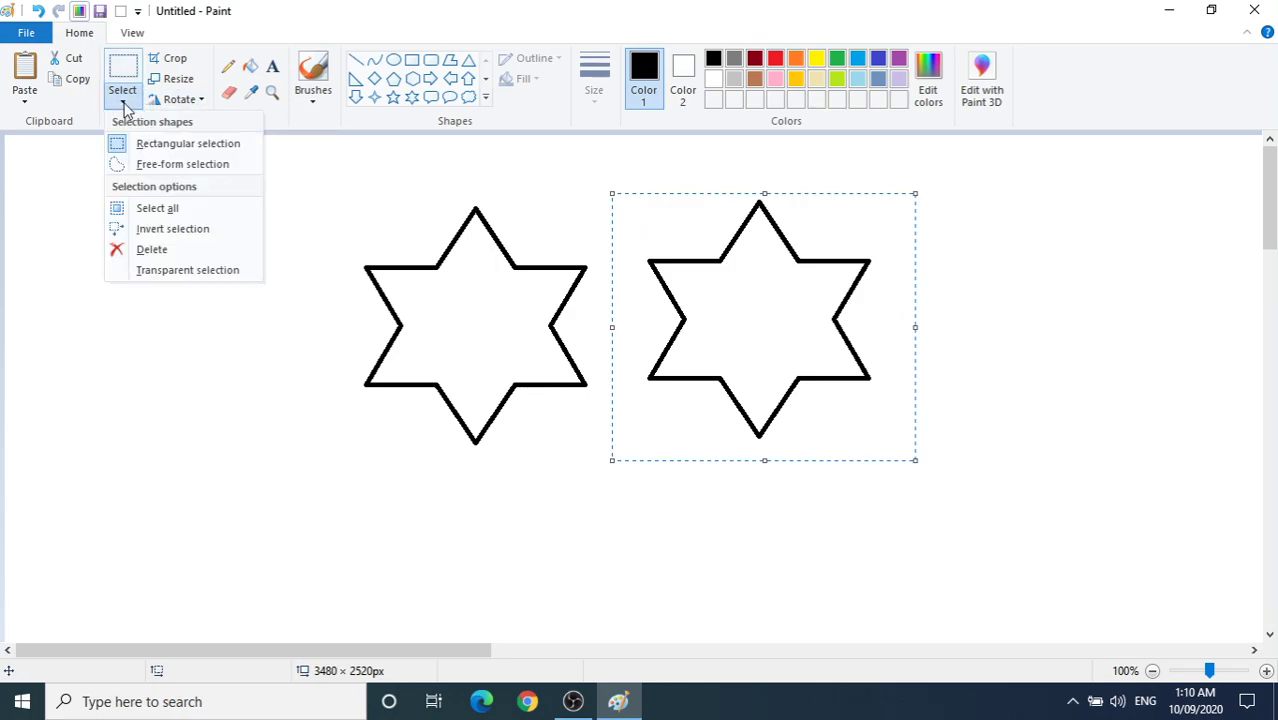
Step: Turn on transparent selection and try sliding the star copy over the original
click(145, 271)
mouse_move(765, 394)
mouse_down()
mouse_move(702, 399)
mouse_move(781, 364)
mouse_move(772, 388)
mouse_up()
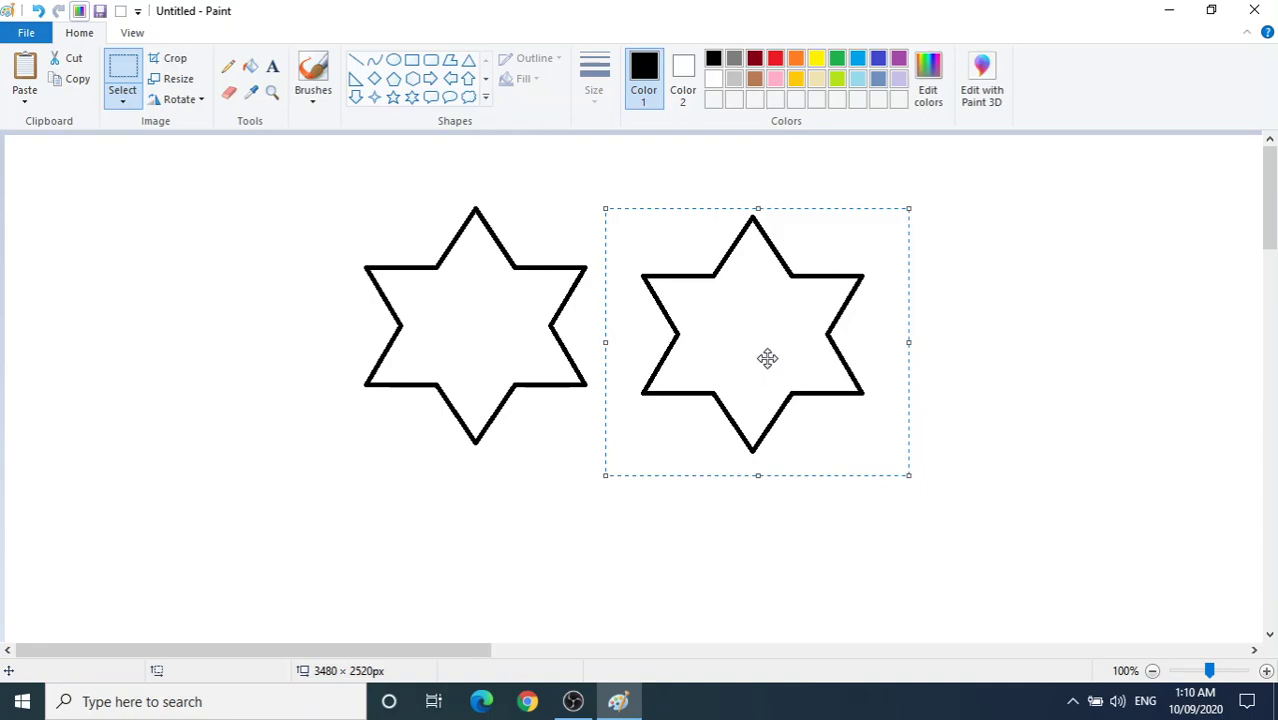
mouse_move(753, 346)
mouse_down()
mouse_move(514, 334)
mouse_move(542, 351)
mouse_move(556, 394)
mouse_move(733, 377)
mouse_move(755, 343)
mouse_up()
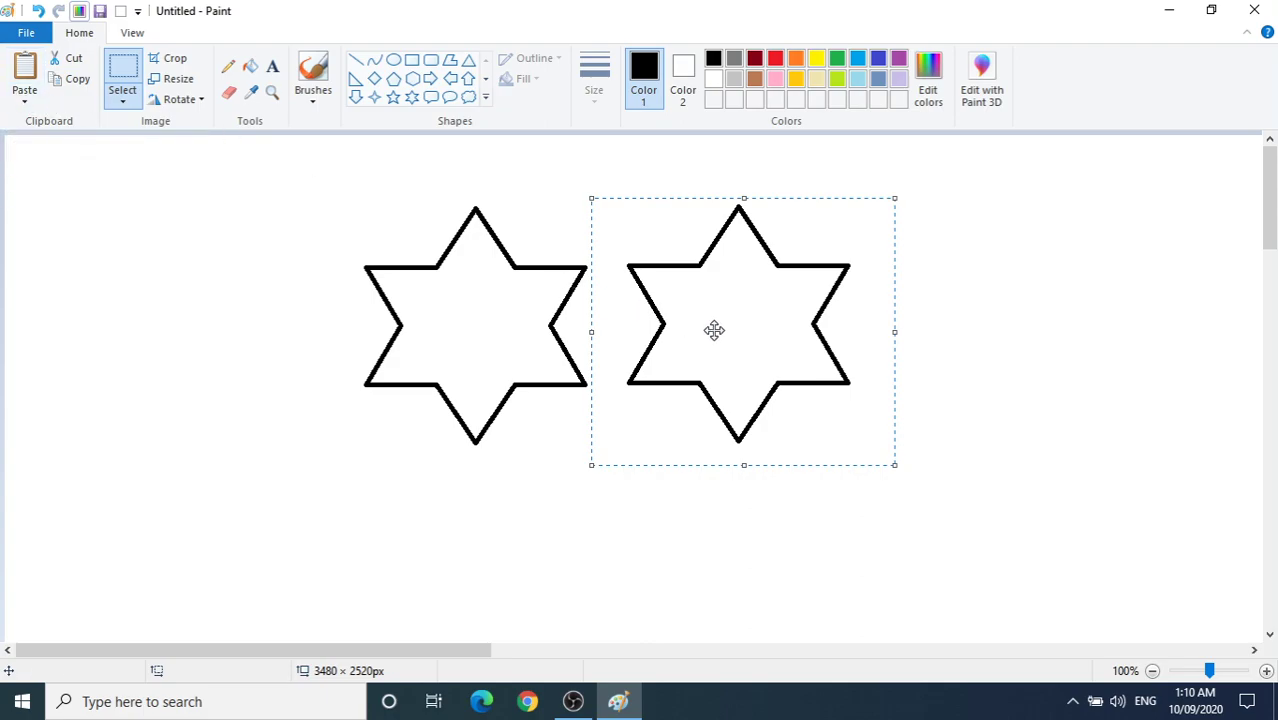
key(Escape)
drag(731, 315, 819, 306)
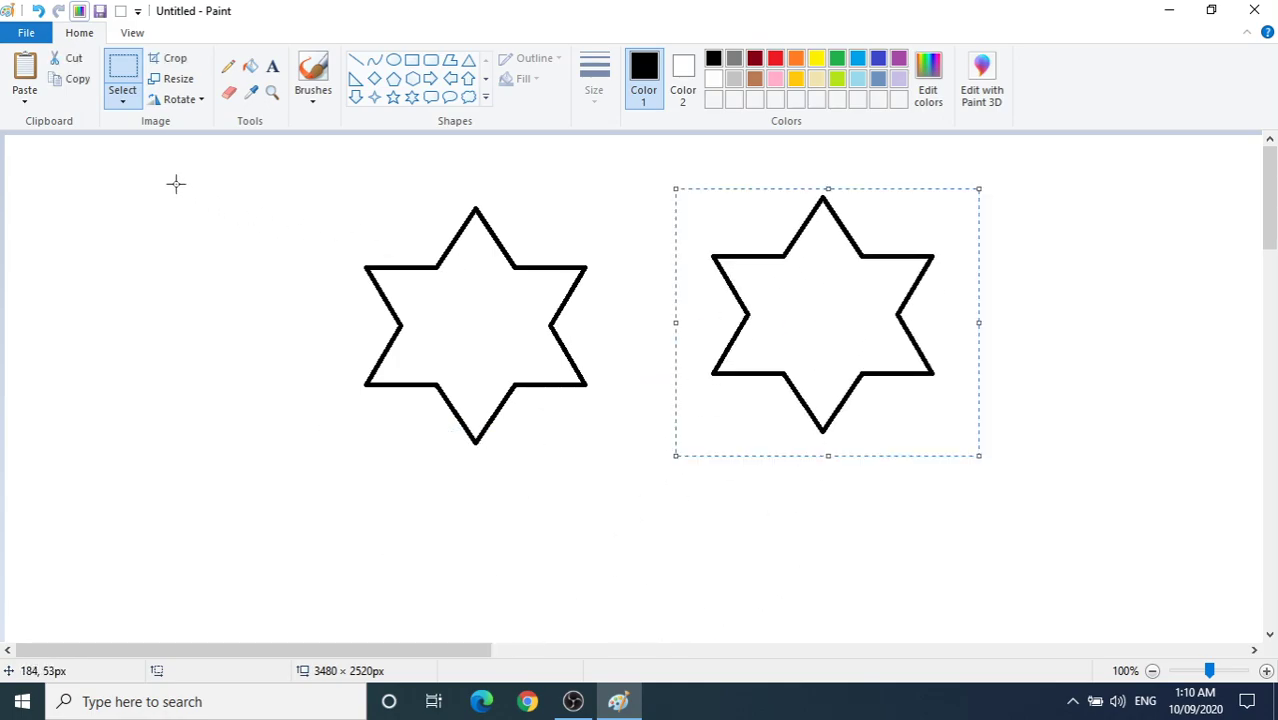
Step: Cut and repaste the star copy, placing it beside the original star
click(70, 60)
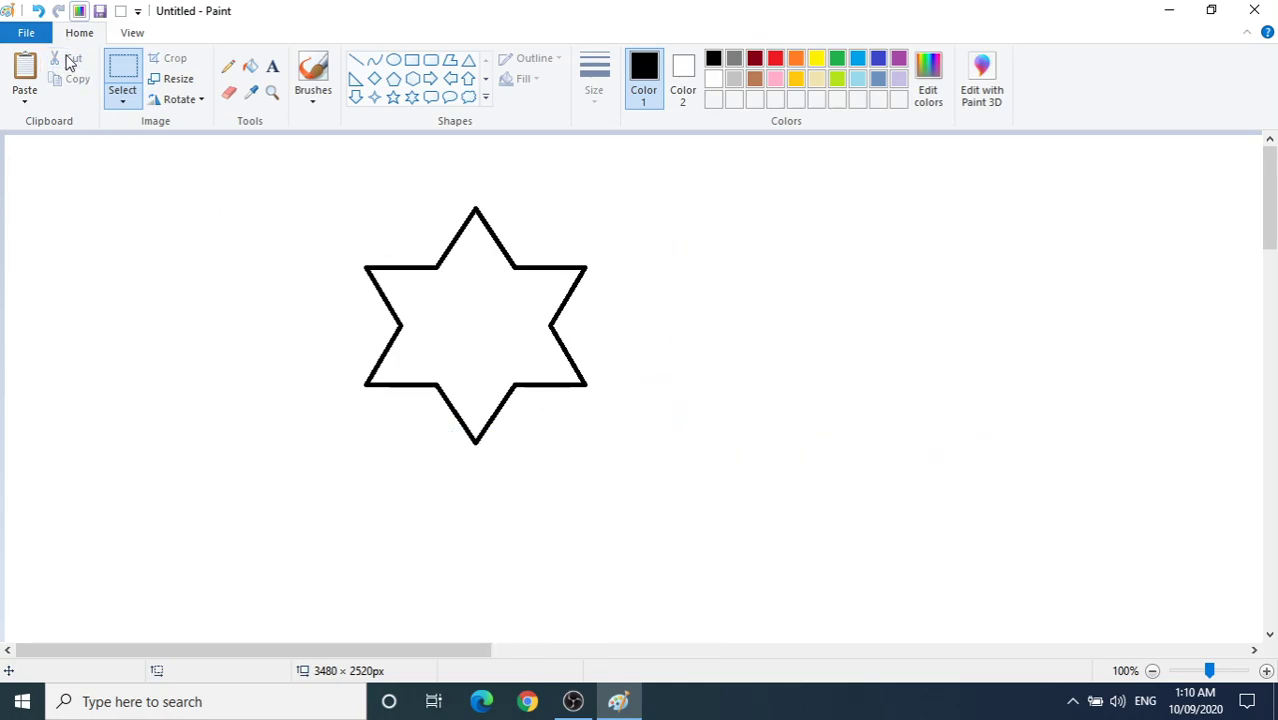
click(24, 75)
drag(125, 268, 453, 575)
drag(511, 539, 795, 309)
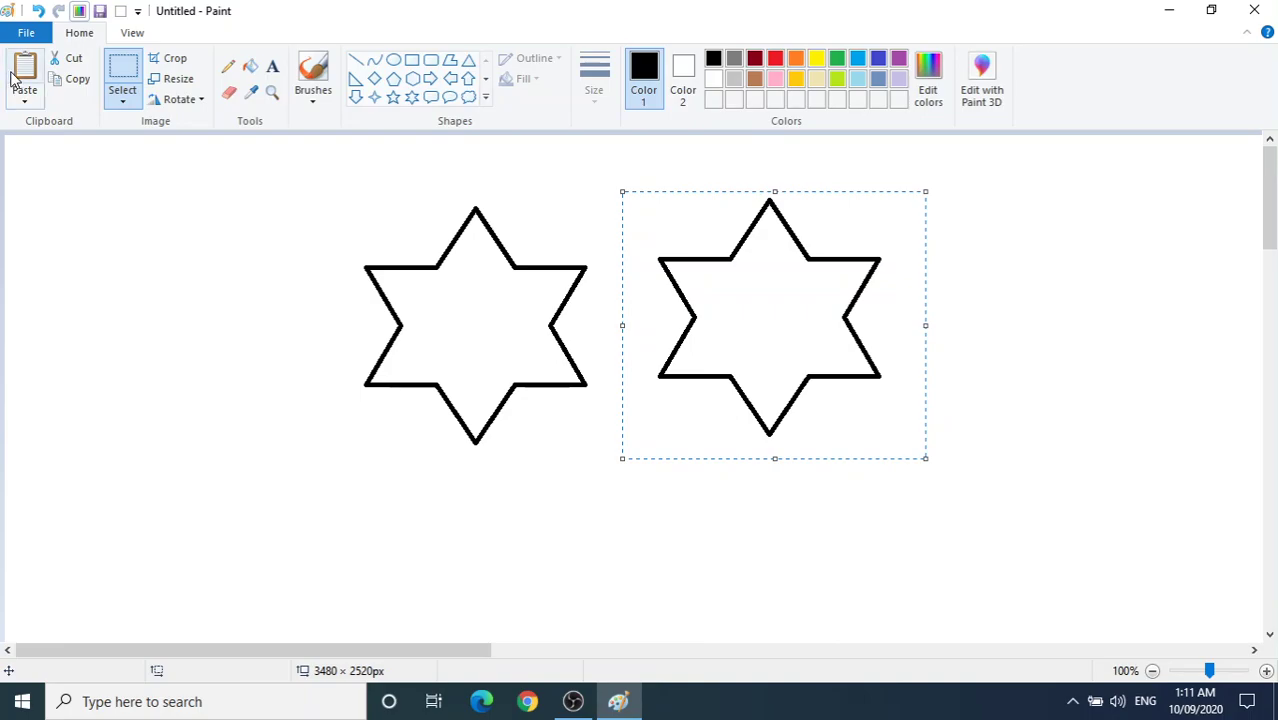
Step: Undo the stars and draw a black hexagon outline near the canvas centre
key(ctrl+z)
key(ctrl+z)
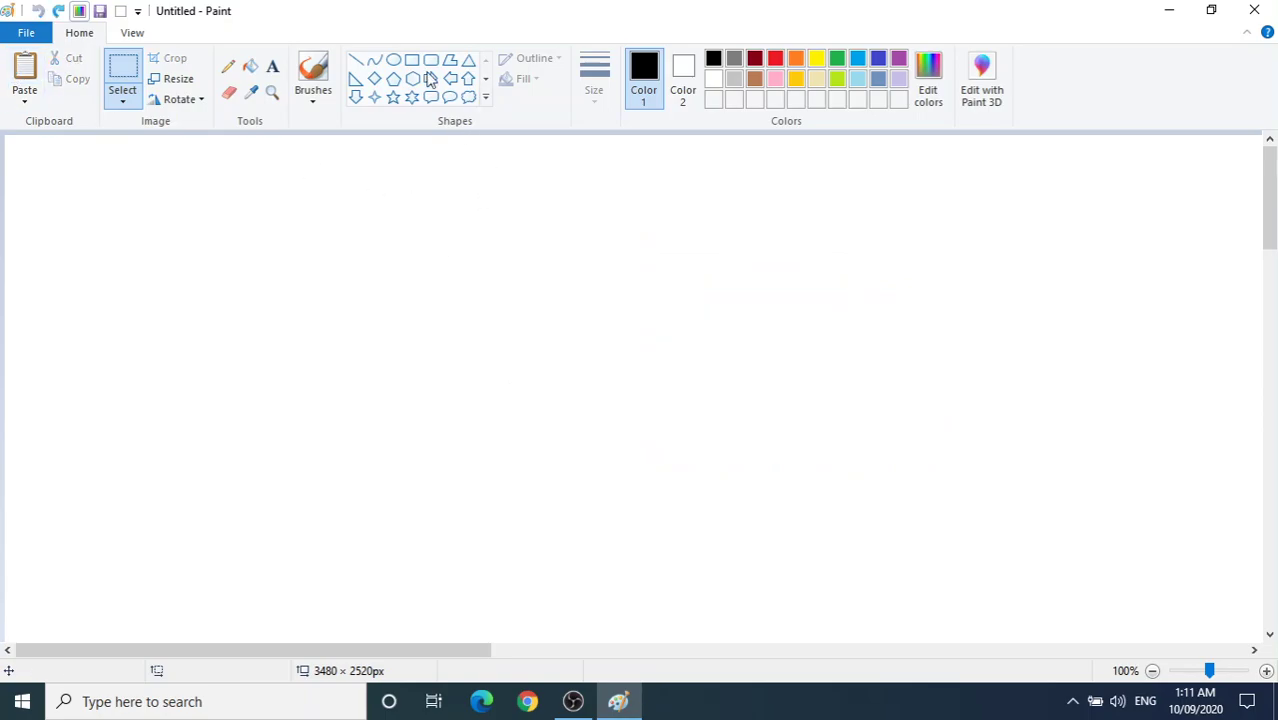
click(413, 81)
drag(425, 257, 591, 431)
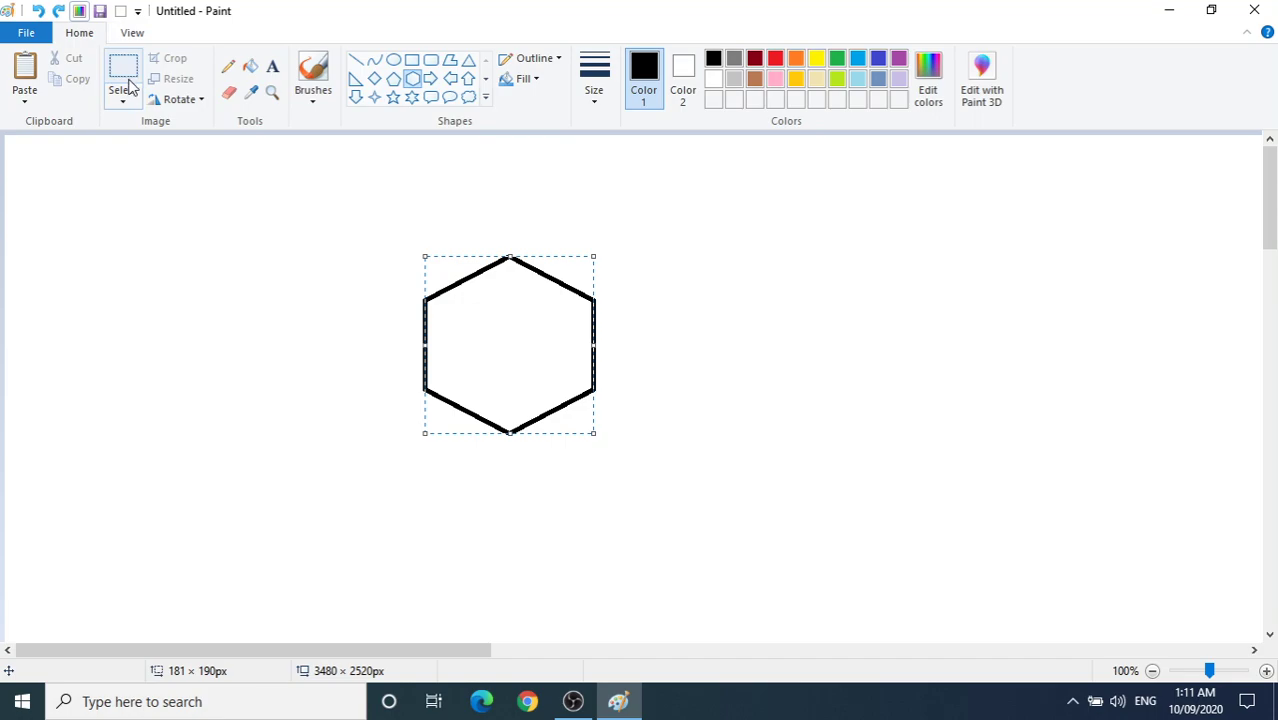
click(123, 70)
Step: Cut the hexagon, paste it back at the centre, then delete it
click(123, 100)
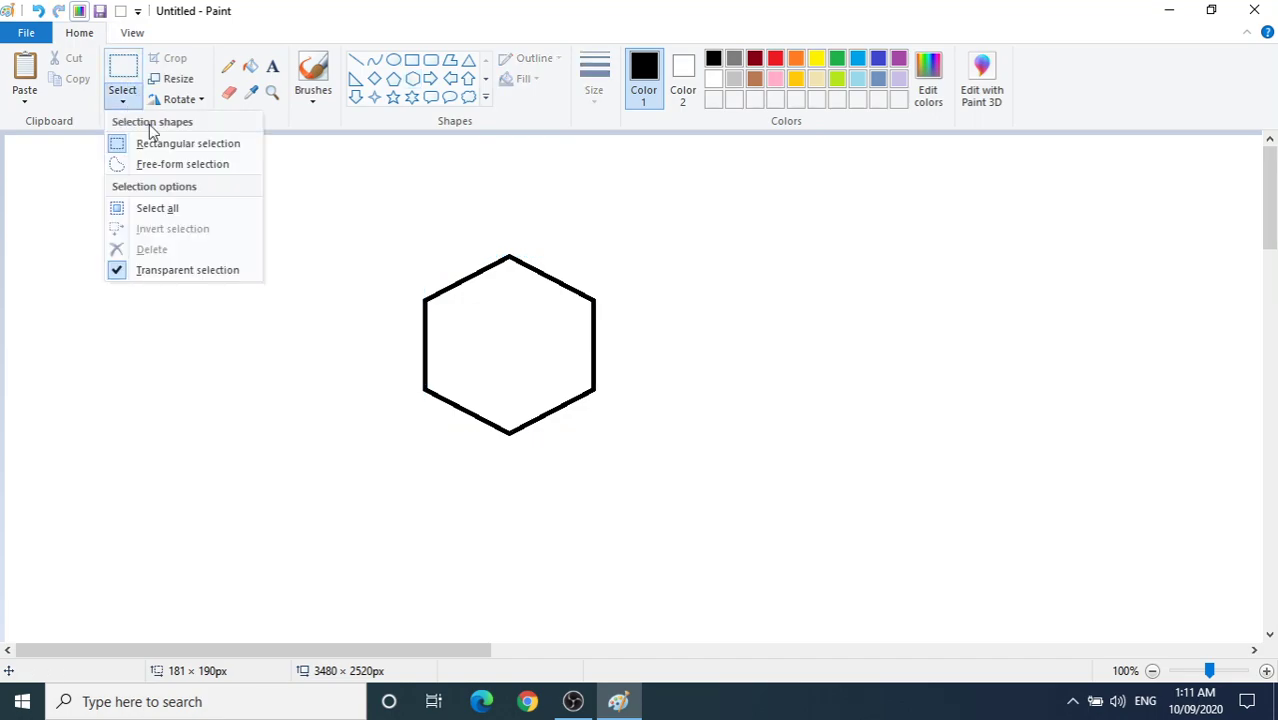
click(158, 140)
drag(370, 237, 635, 449)
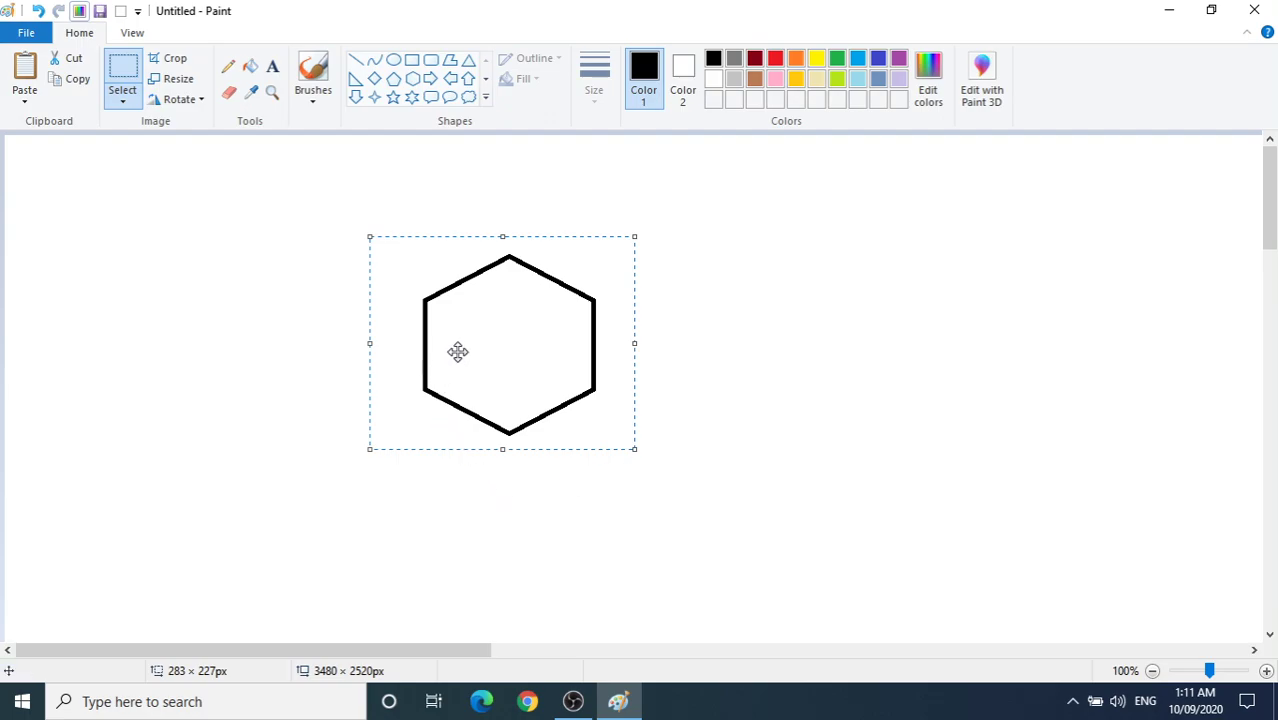
click(78, 62)
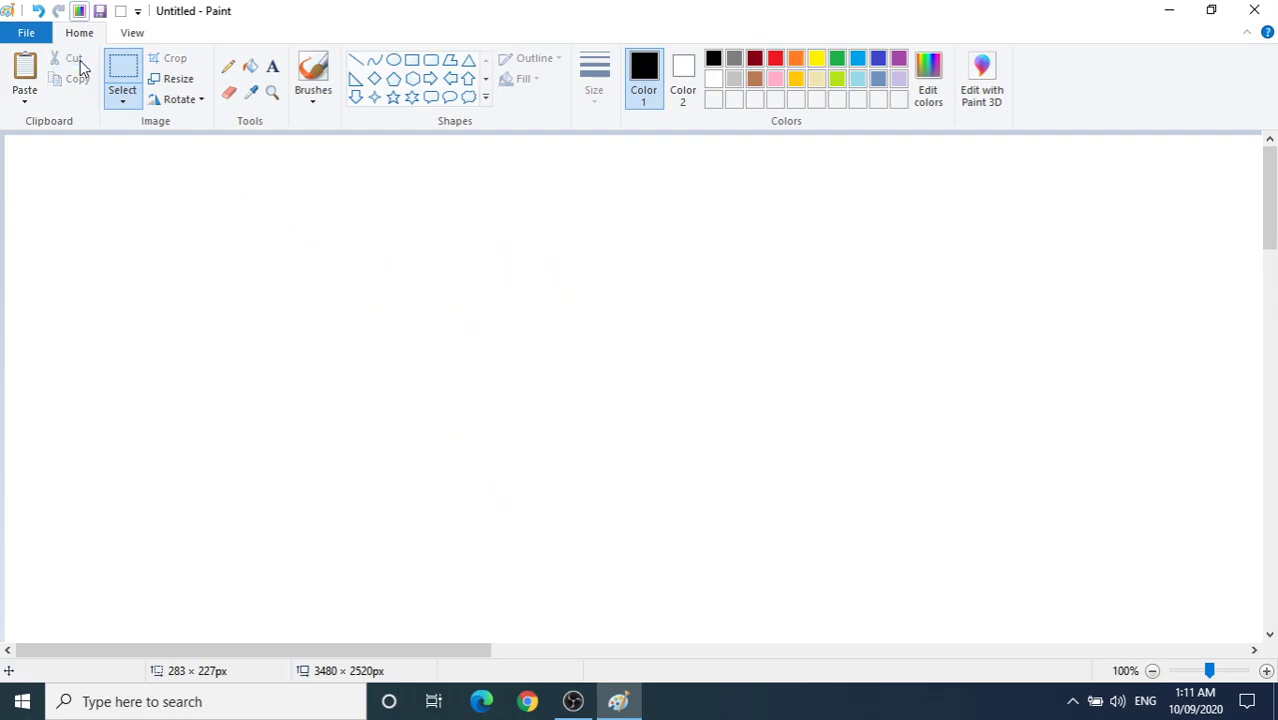
click(24, 70)
drag(168, 297, 558, 405)
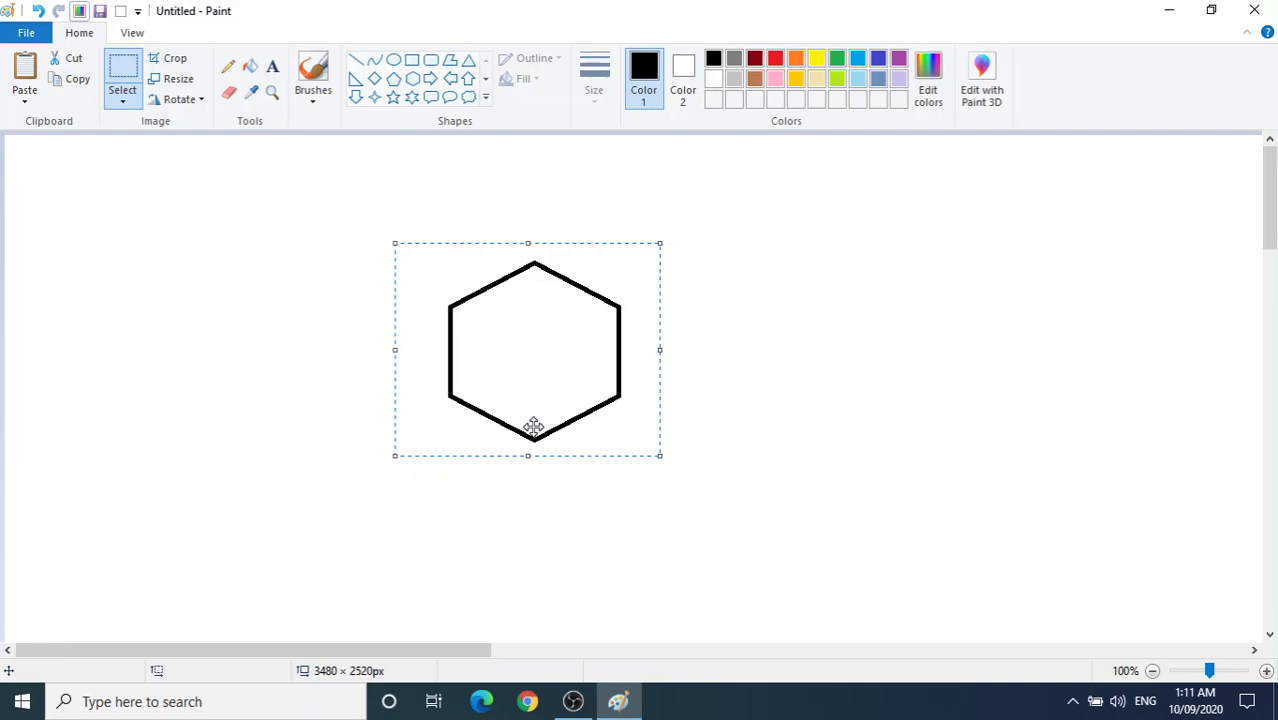
key(Delete)
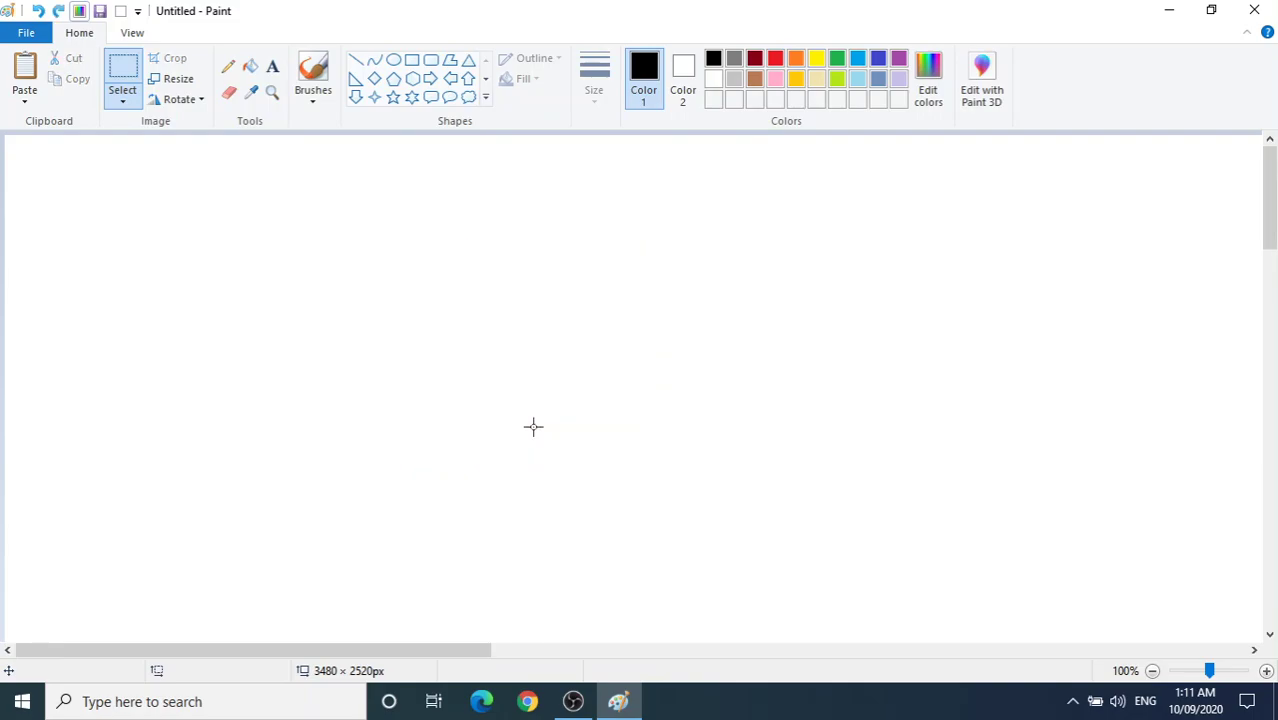
Step: Draw a pentagon outline near the centre and paste a copy beside it
click(393, 79)
drag(405, 262, 593, 444)
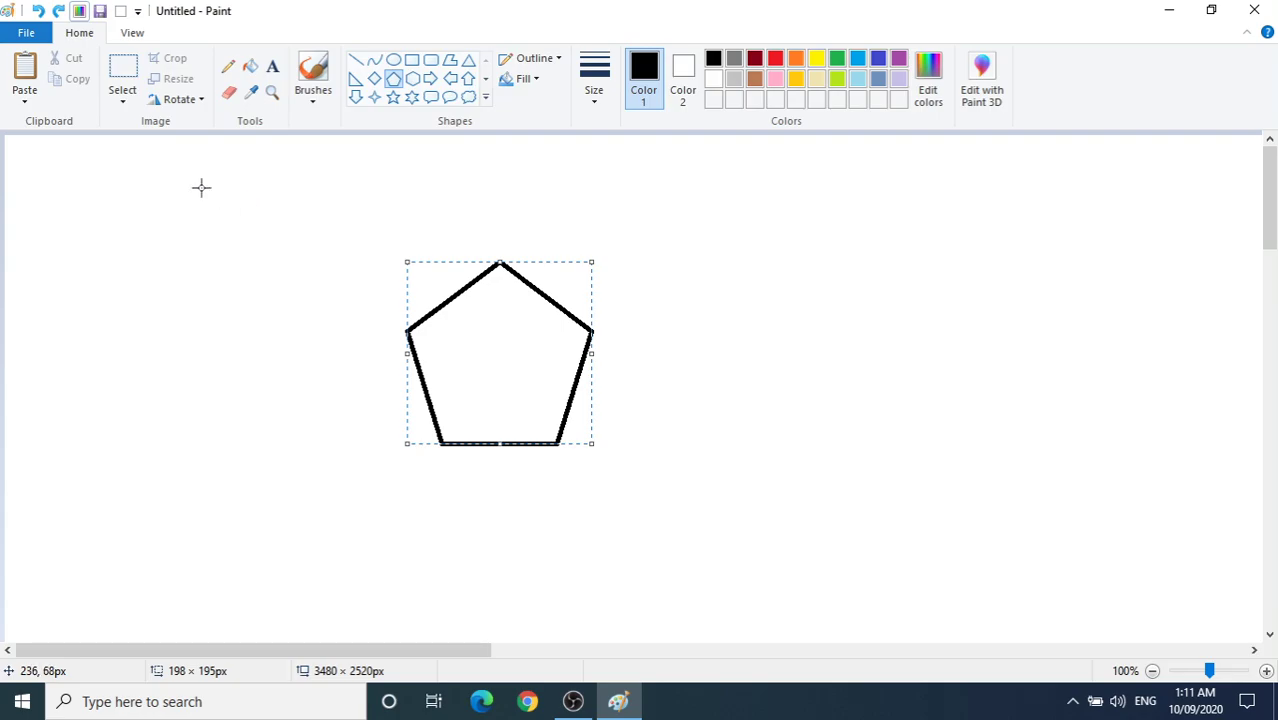
click(123, 70)
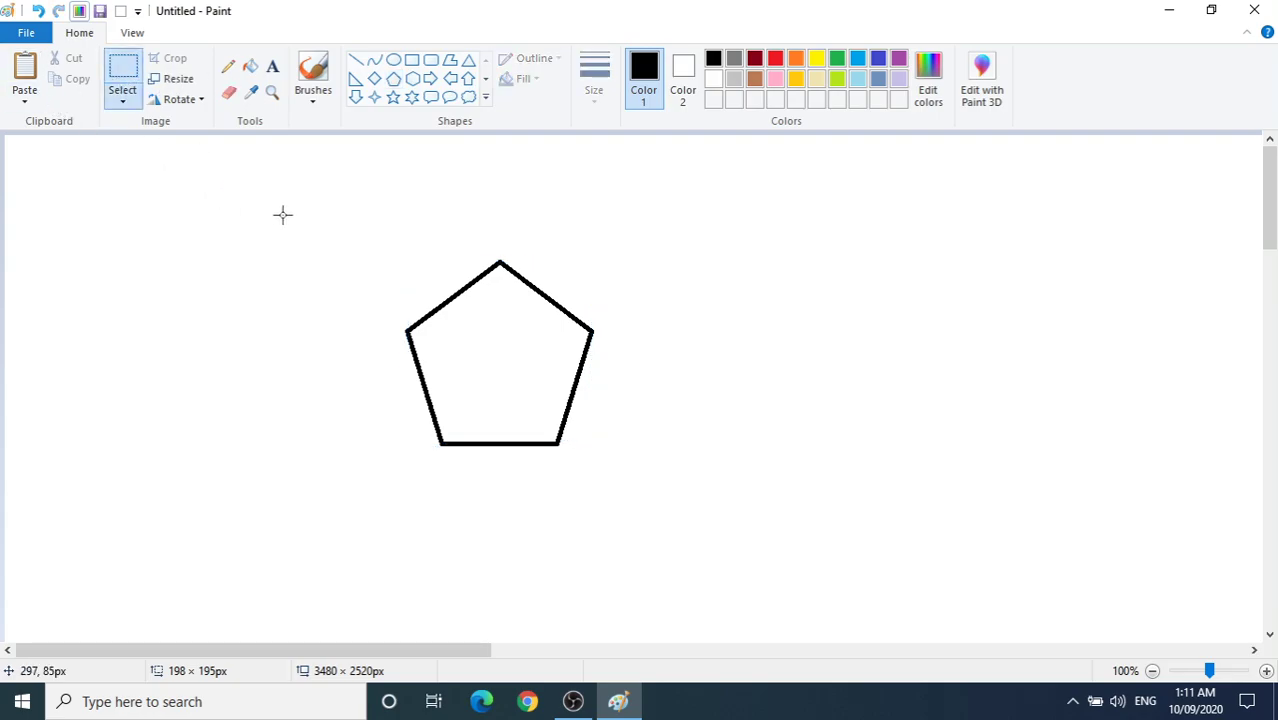
drag(379, 256, 623, 484)
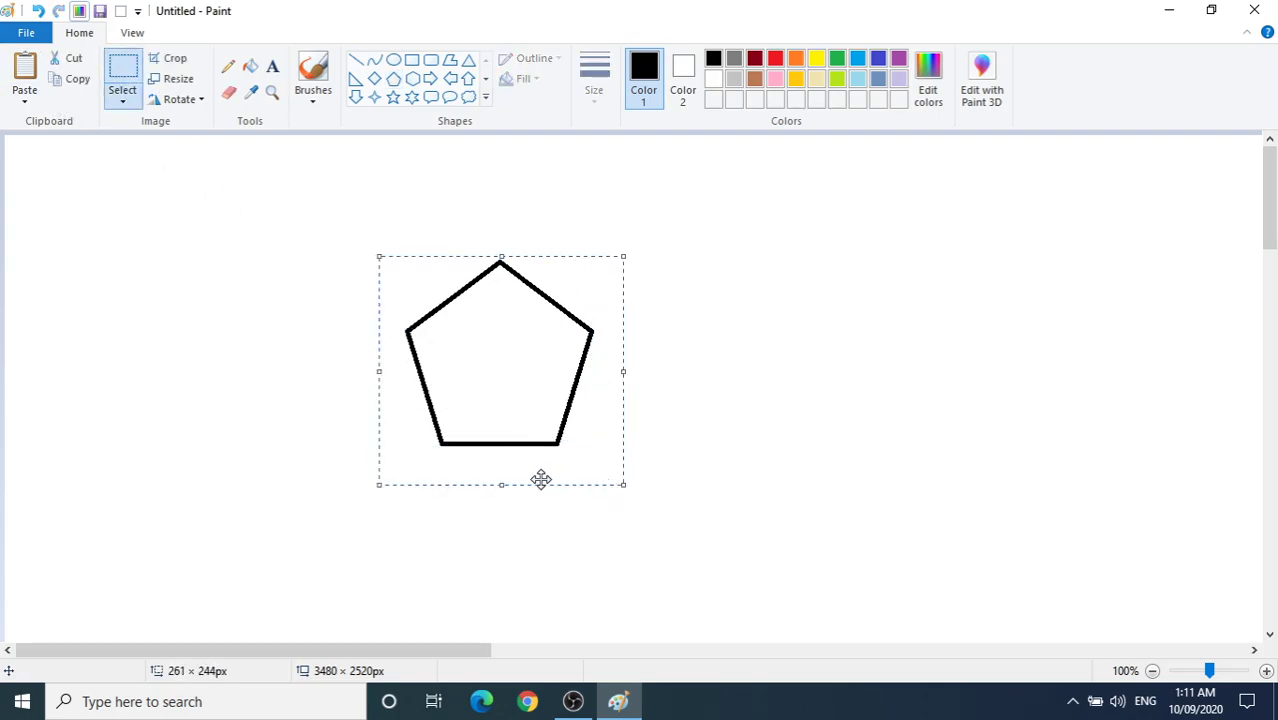
click(70, 88)
click(25, 75)
drag(190, 246, 713, 345)
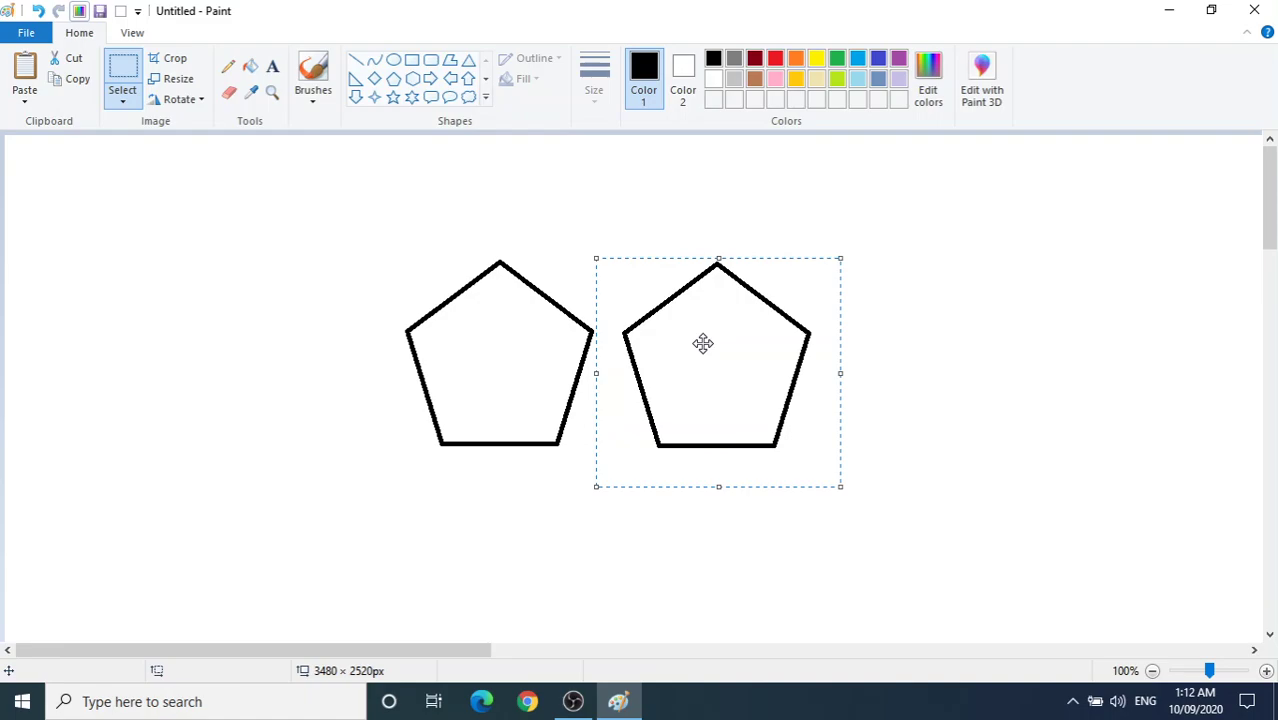
Step: Repaste the copy right of the original and add a third pentagon further right
click(89, 65)
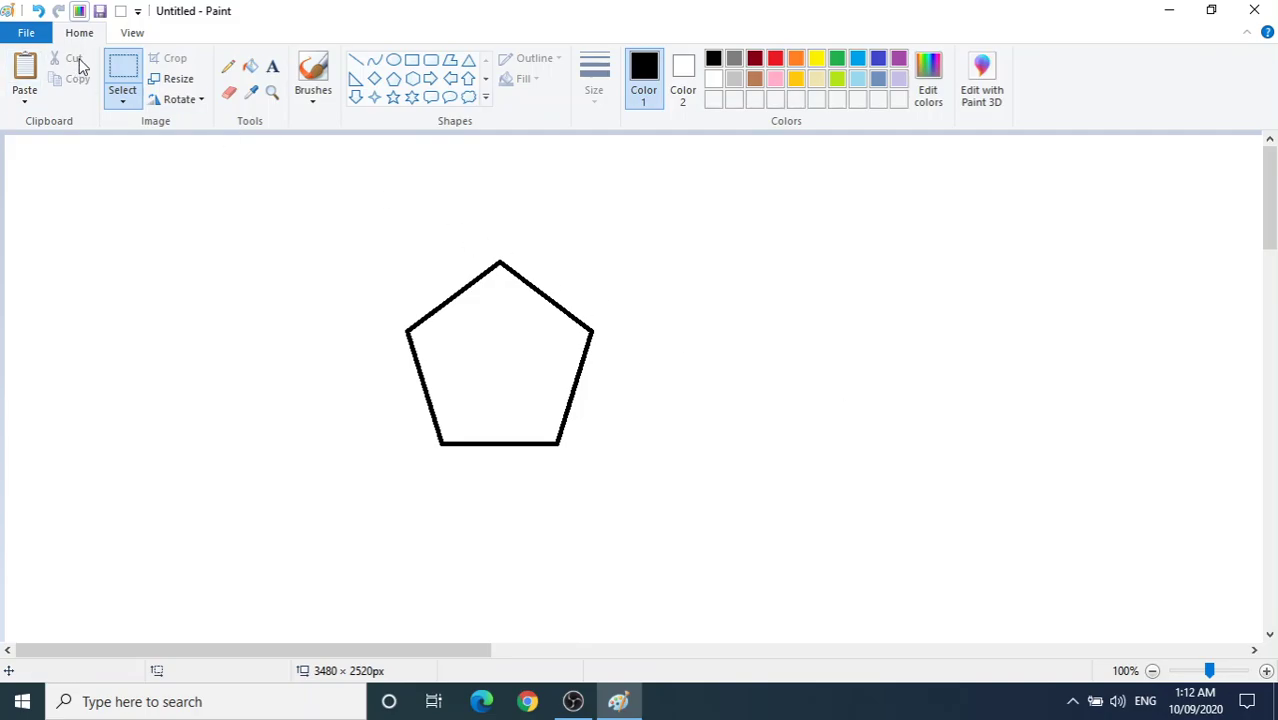
click(24, 80)
drag(131, 262, 756, 371)
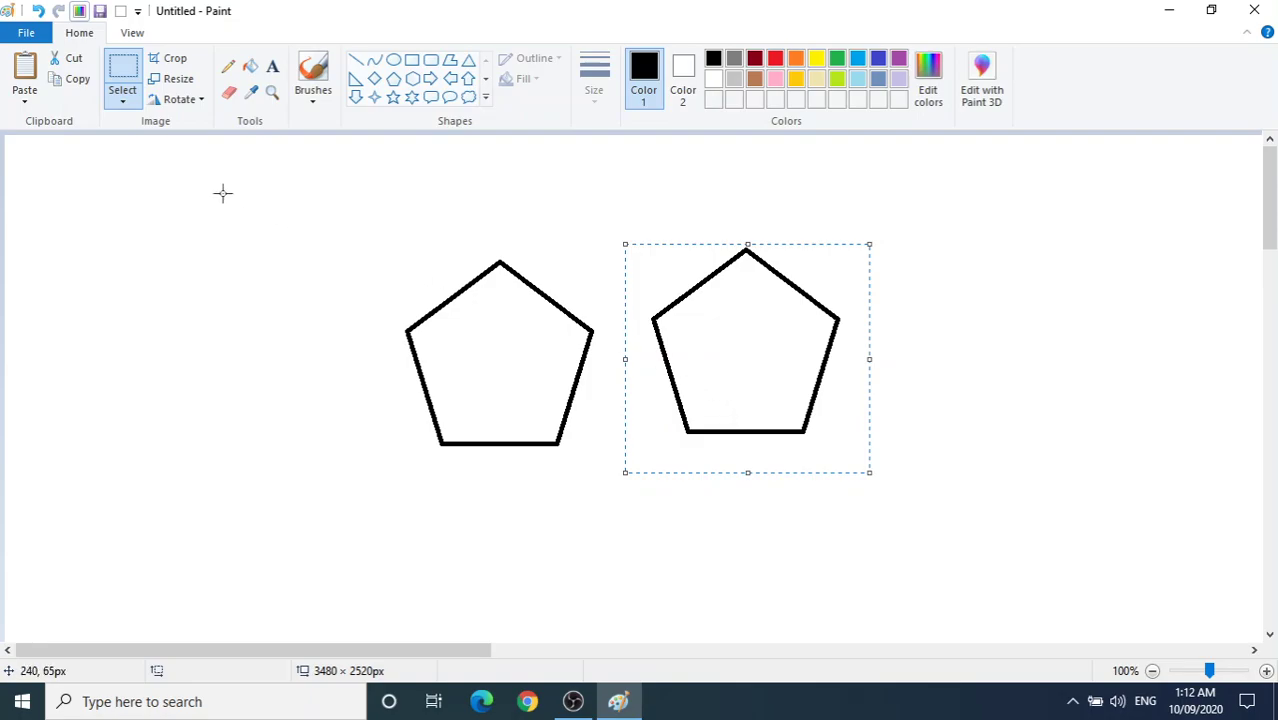
click(44, 98)
drag(194, 228, 990, 318)
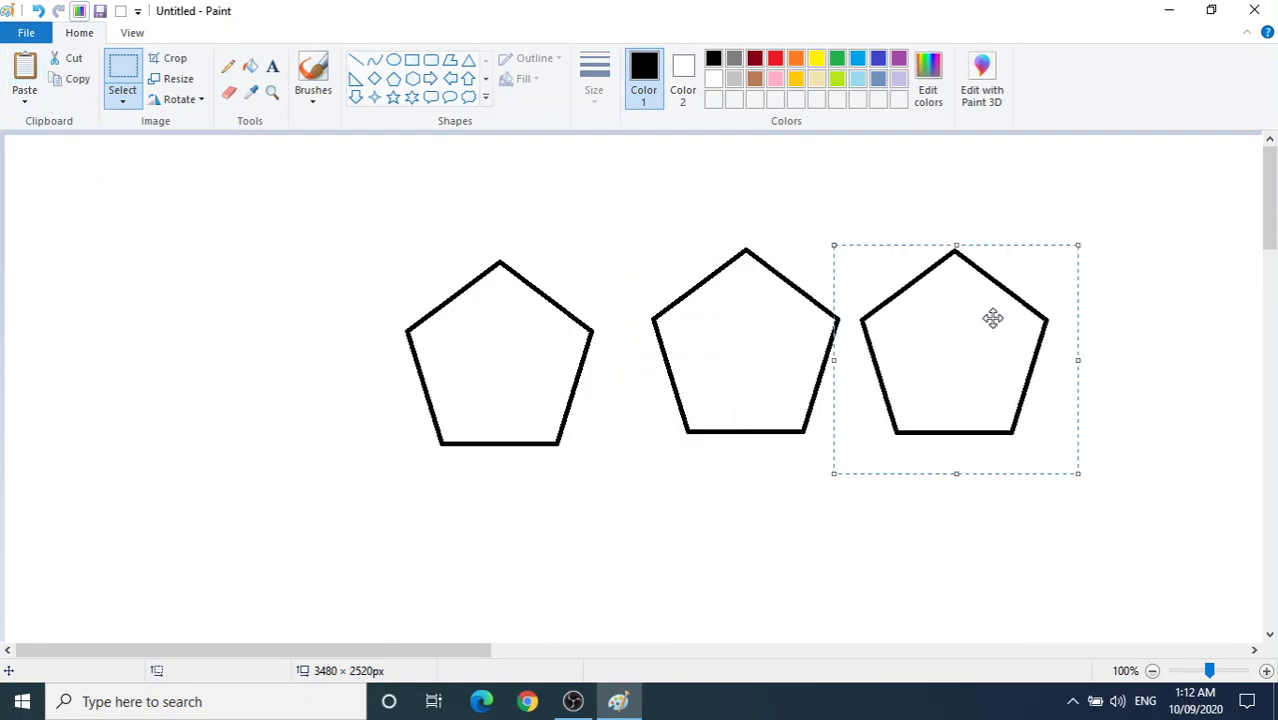
Step: Paste three more pentagons to the left, below, and lower right overlapping the top-right one
click(35, 80)
drag(80, 194, 234, 387)
click(35, 88)
drag(48, 160, 622, 493)
click(24, 80)
drag(210, 238, 990, 512)
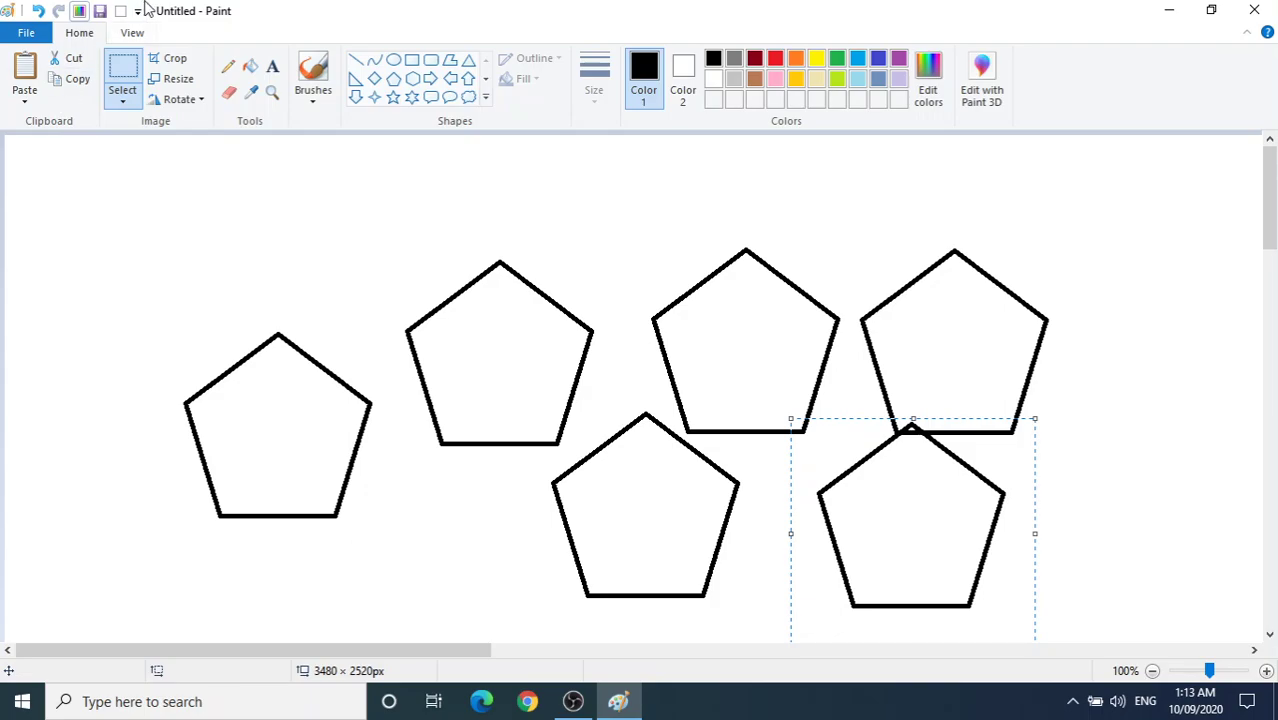
Step: Draw a diagonal black line near the top left of the canvas
click(314, 214)
click(355, 60)
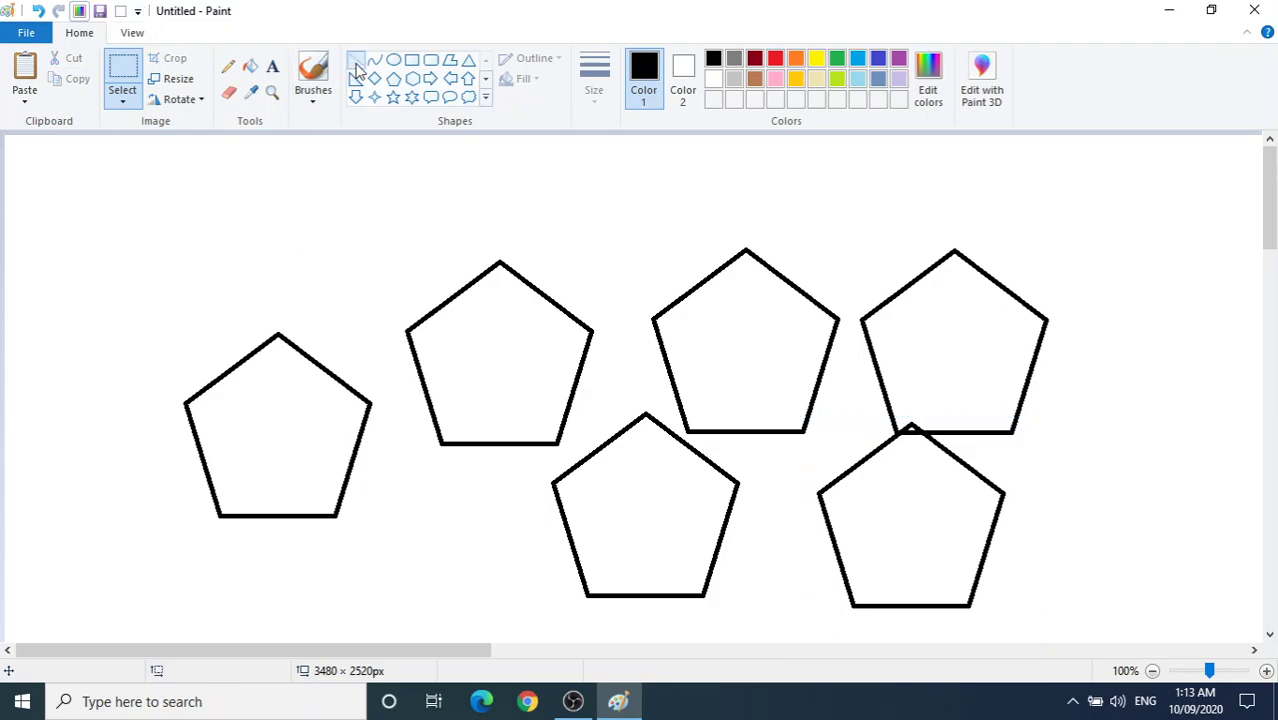
drag(149, 174, 332, 273)
click(557, 60)
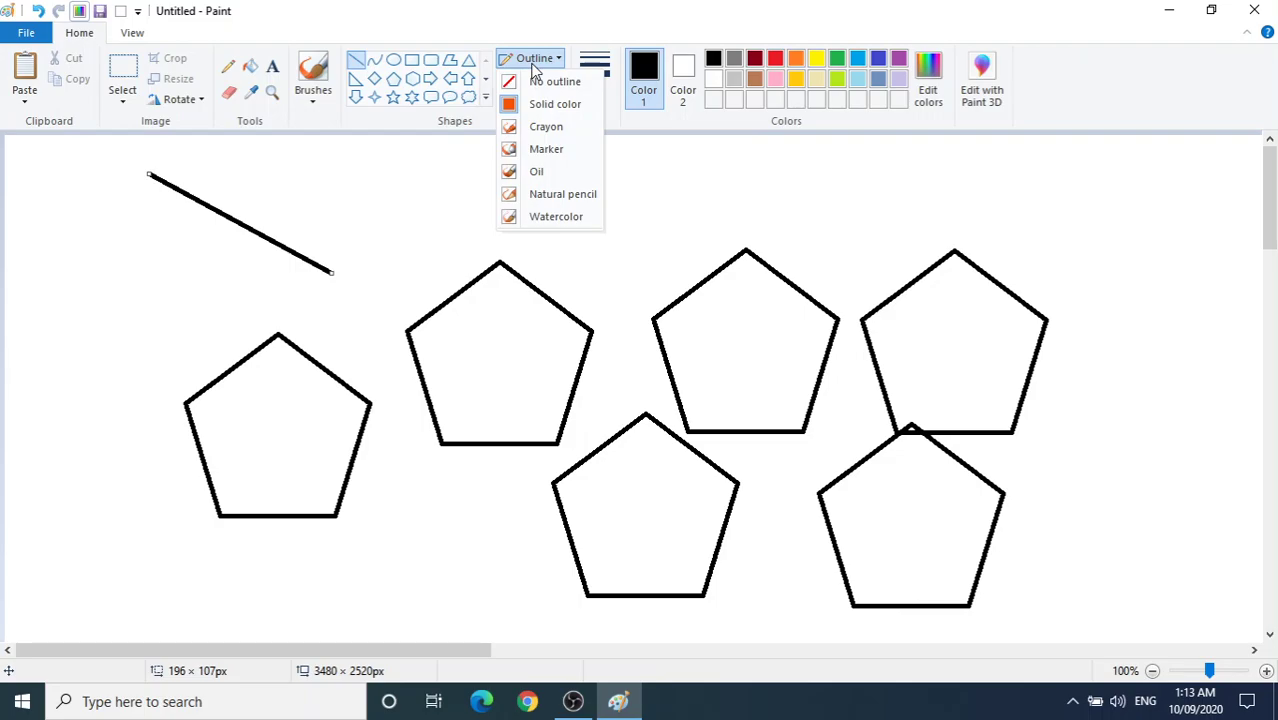
click(431, 159)
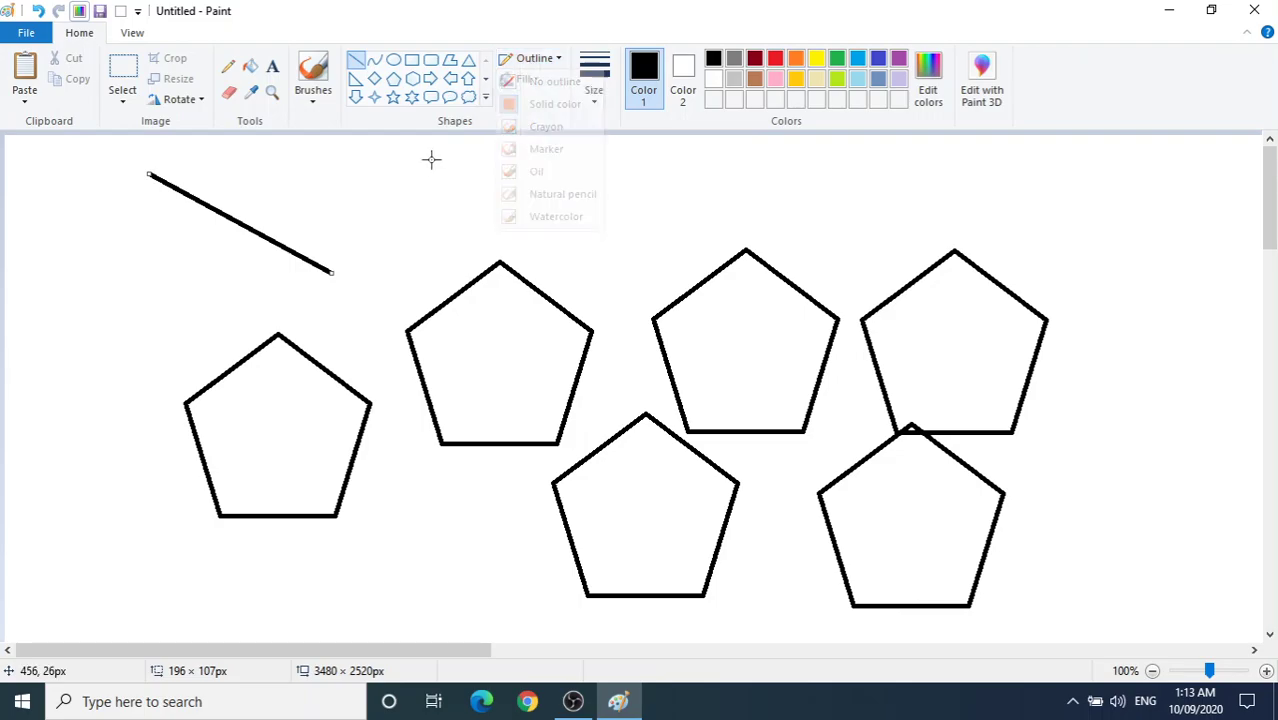
Step: Nudge the upper-middle pentagon upward and fill it solid black
click(124, 68)
drag(368, 254, 605, 446)
drag(473, 400, 480, 348)
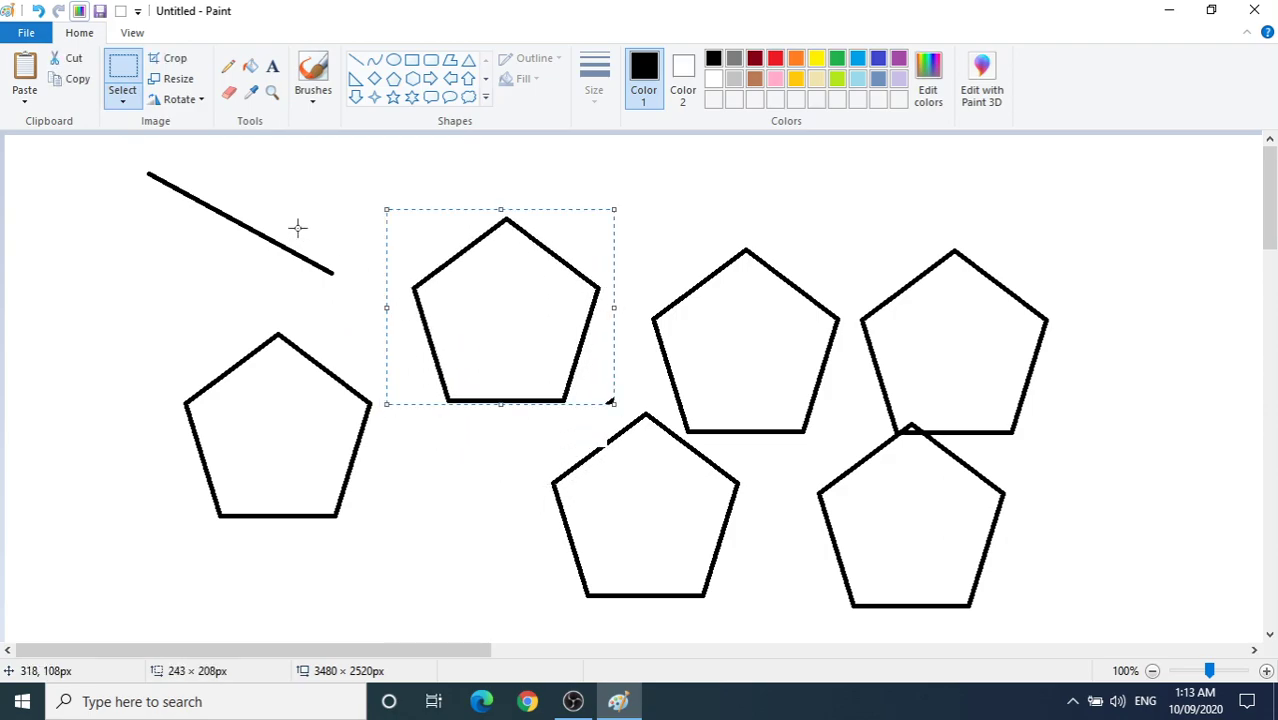
click(250, 68)
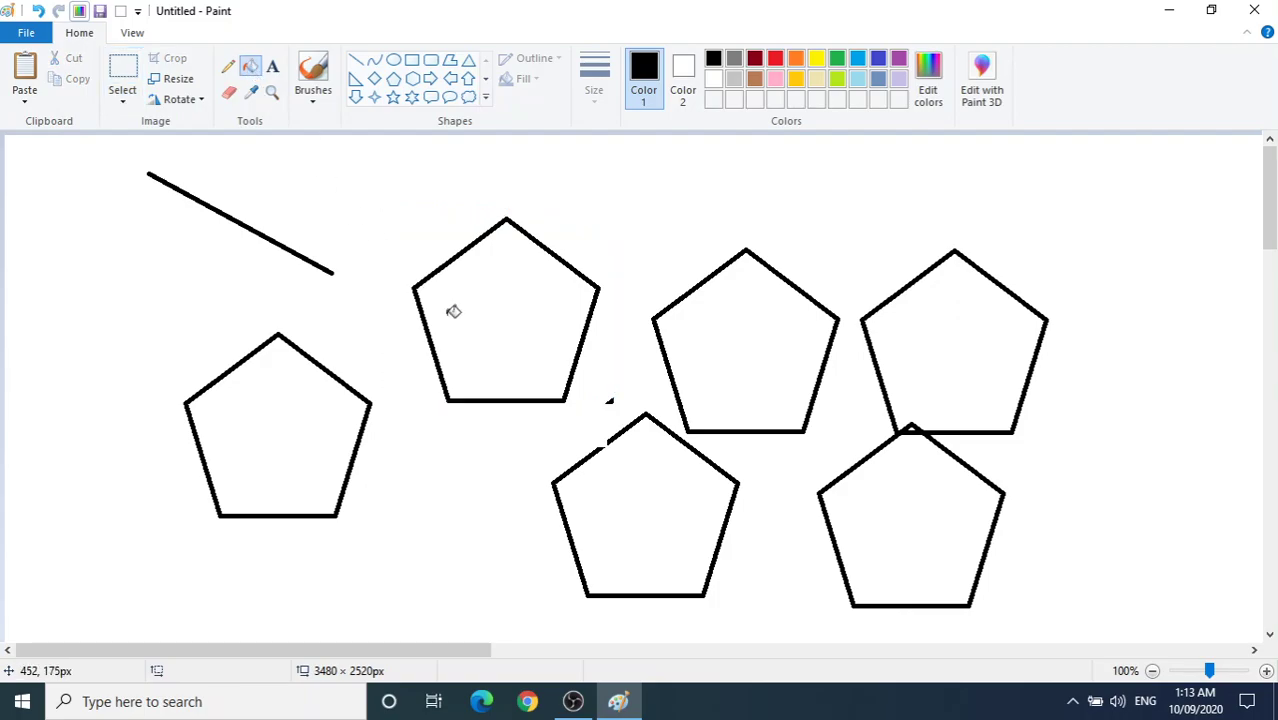
click(491, 326)
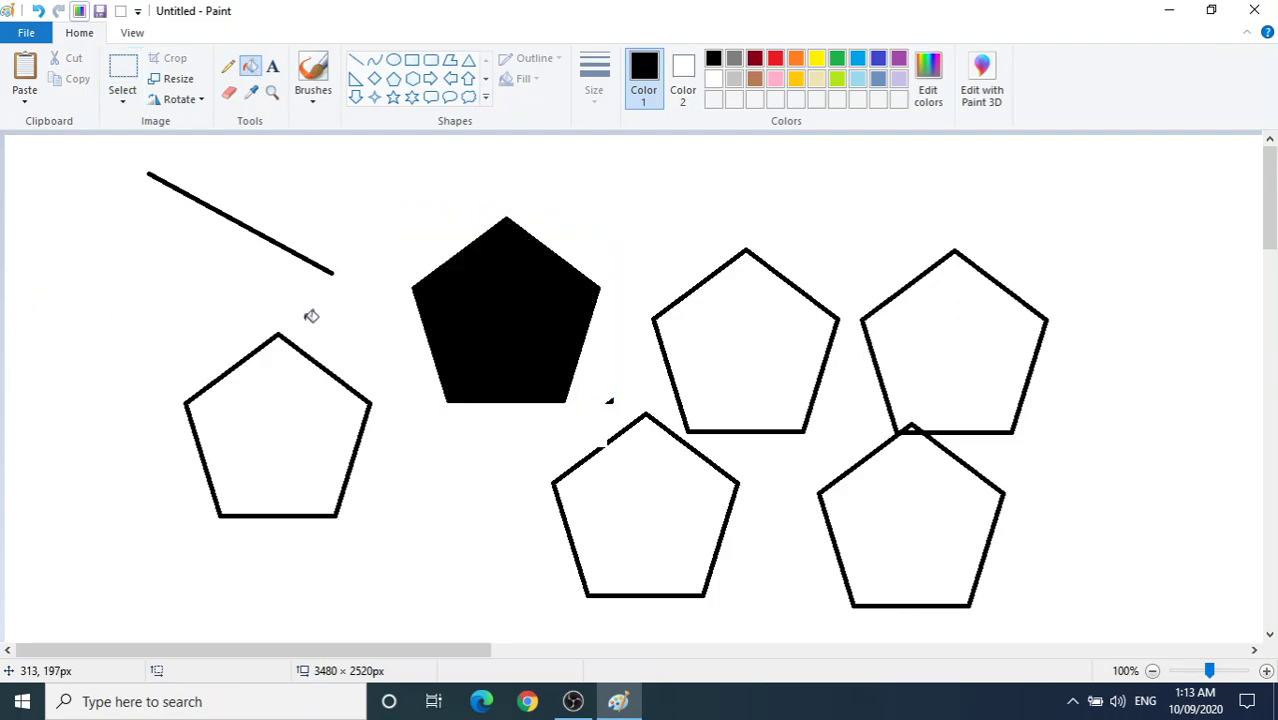
Step: Fill the black pentagon white, flood the background black, then undo the background fill
right_click(553, 310)
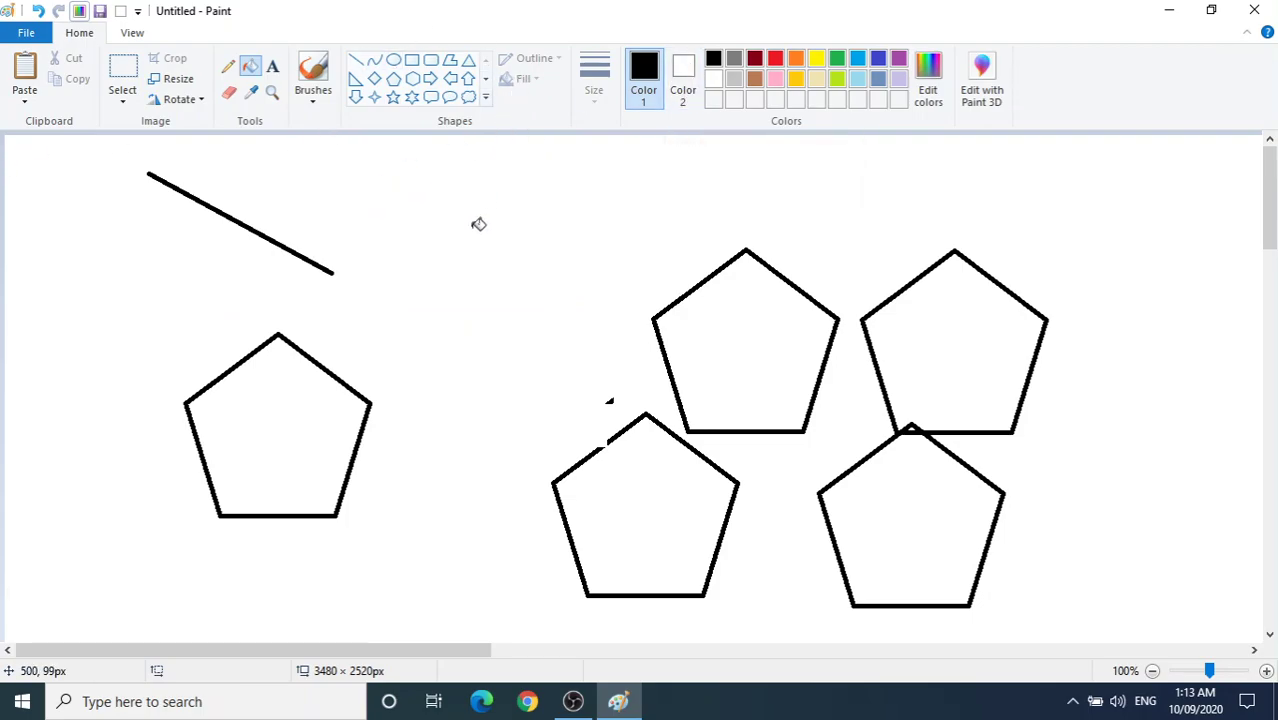
click(678, 281)
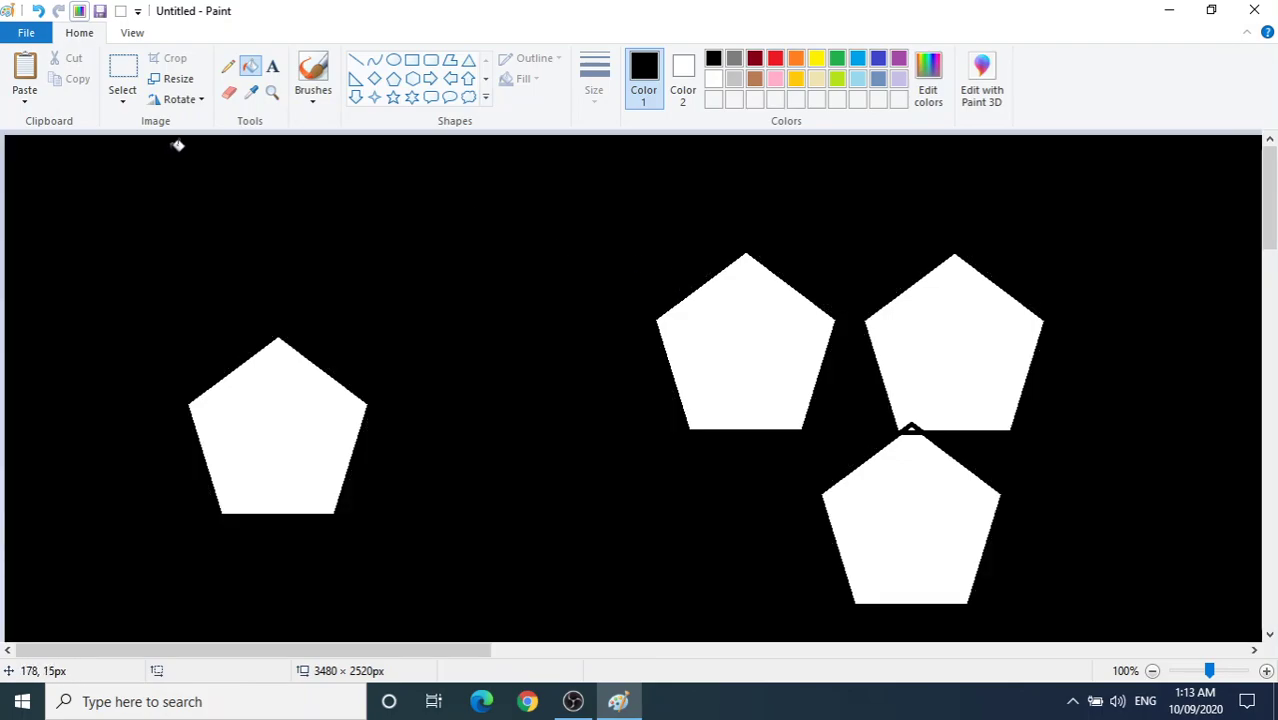
key(ctrl+z)
key(ctrl+z)
key(ctrl+z)
key(ctrl+z)
key(ctrl+z)
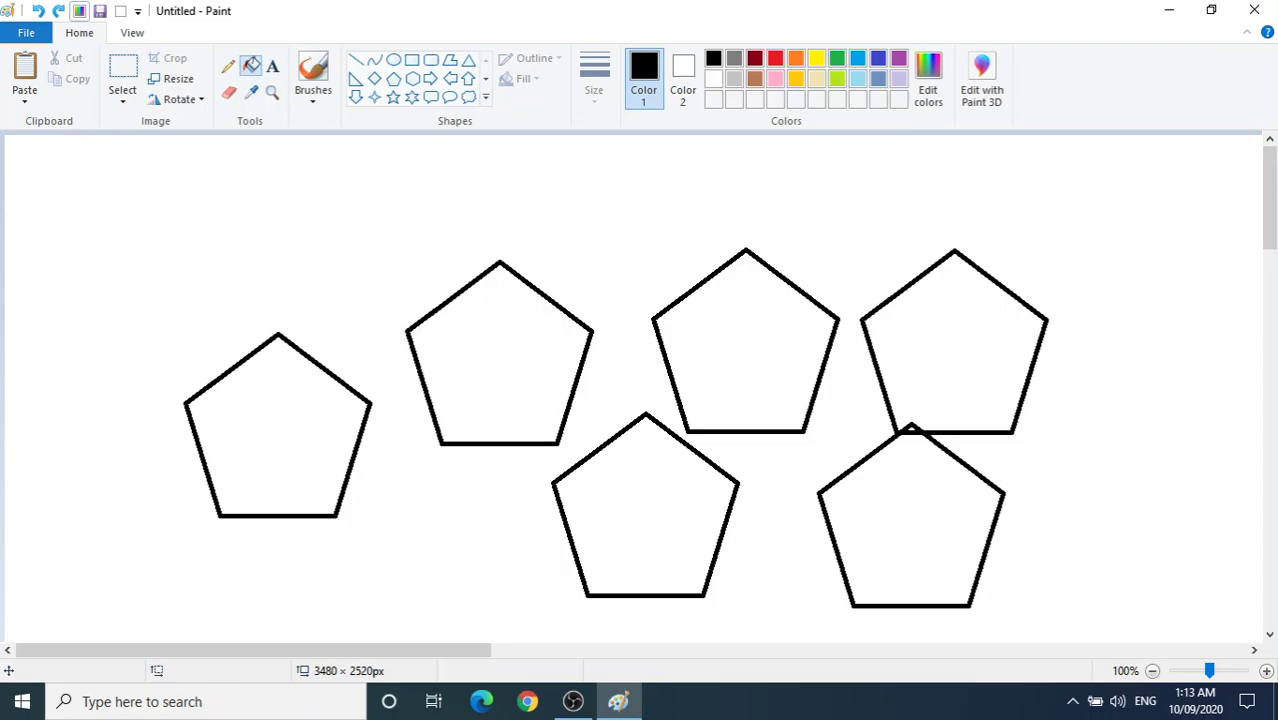
Step: Create a new image via File > New, choosing Don't Save for the pentagon drawing
click(24, 33)
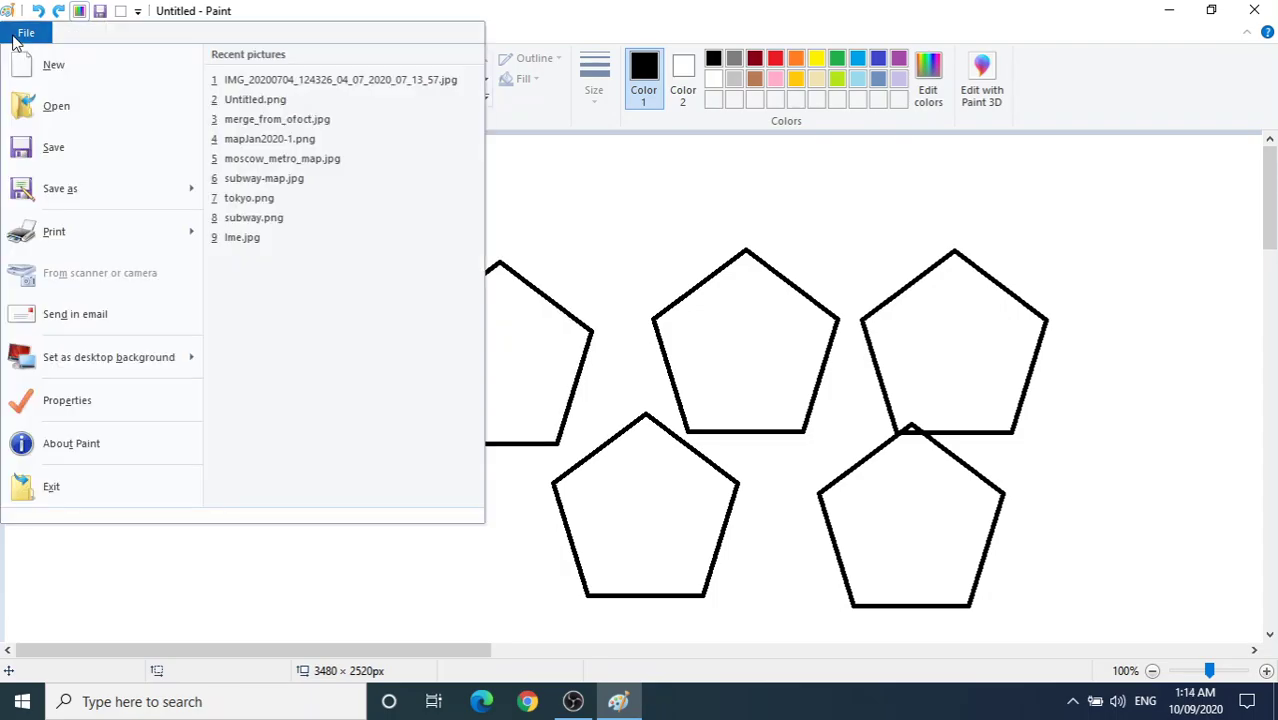
click(40, 63)
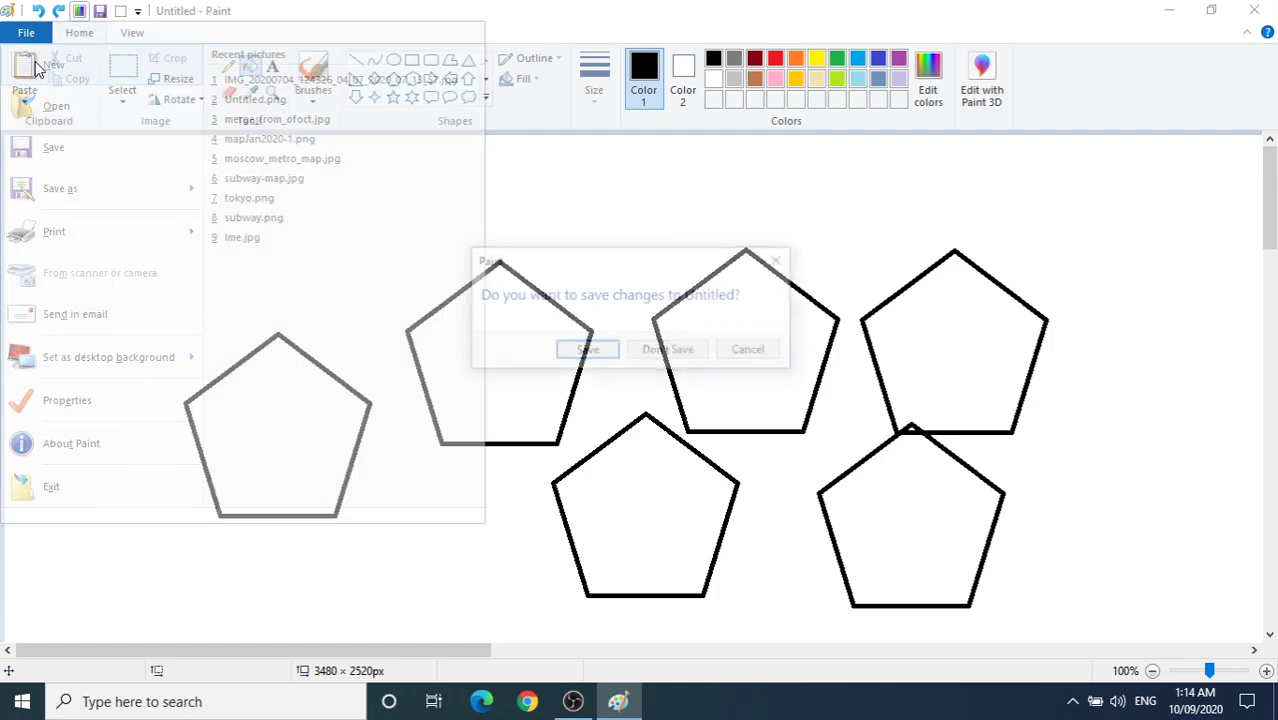
click(666, 352)
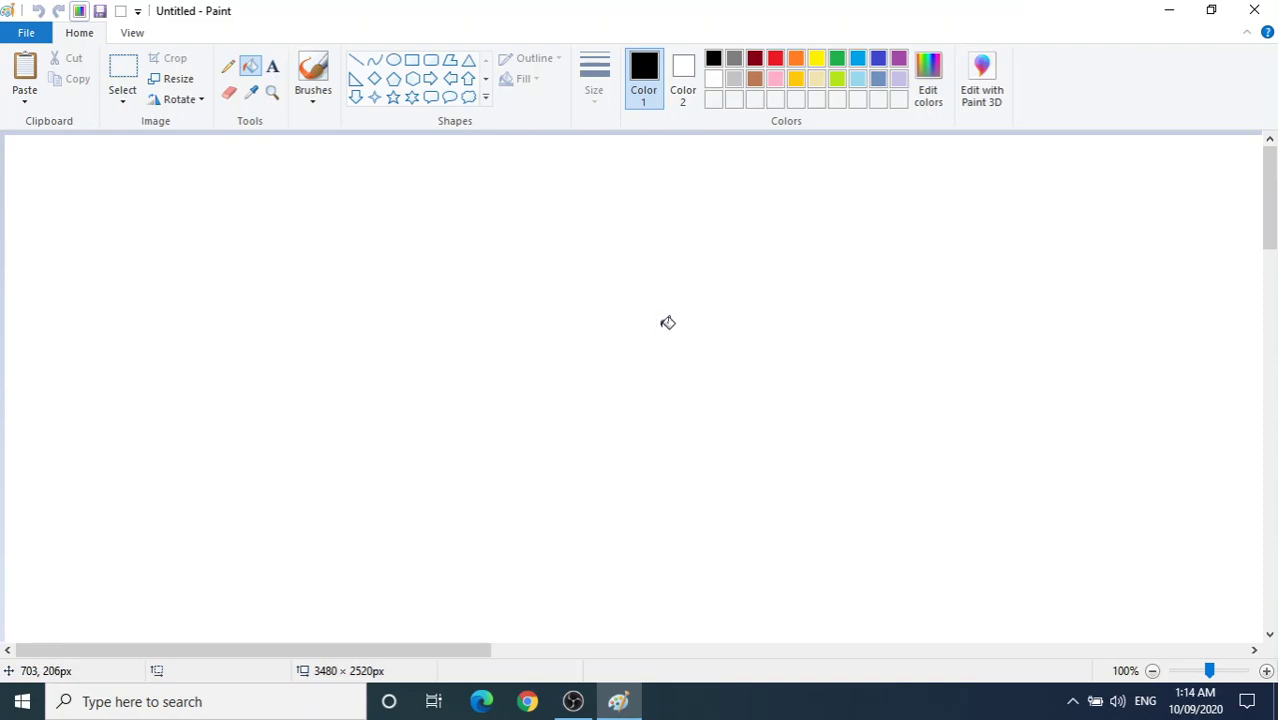
Step: Draw a pentagon outline near the upper centre and box-select it
click(393, 78)
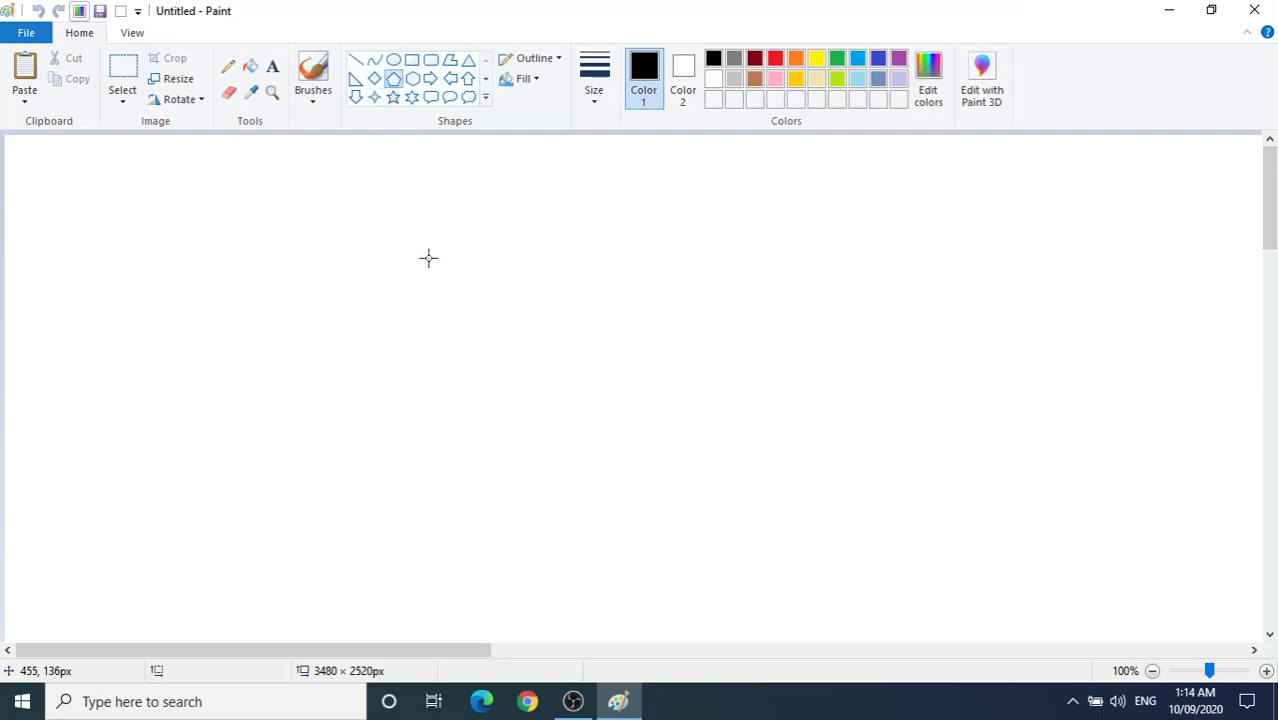
drag(421, 225, 605, 397)
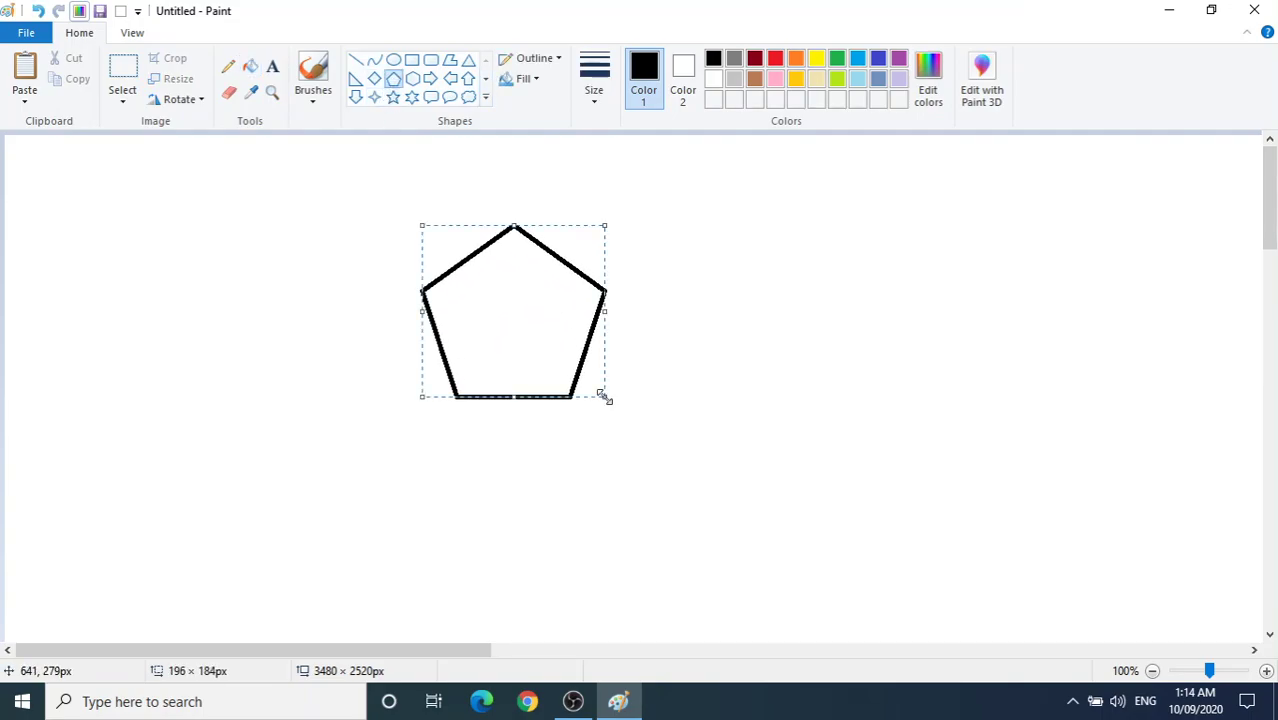
click(121, 82)
drag(358, 209, 646, 428)
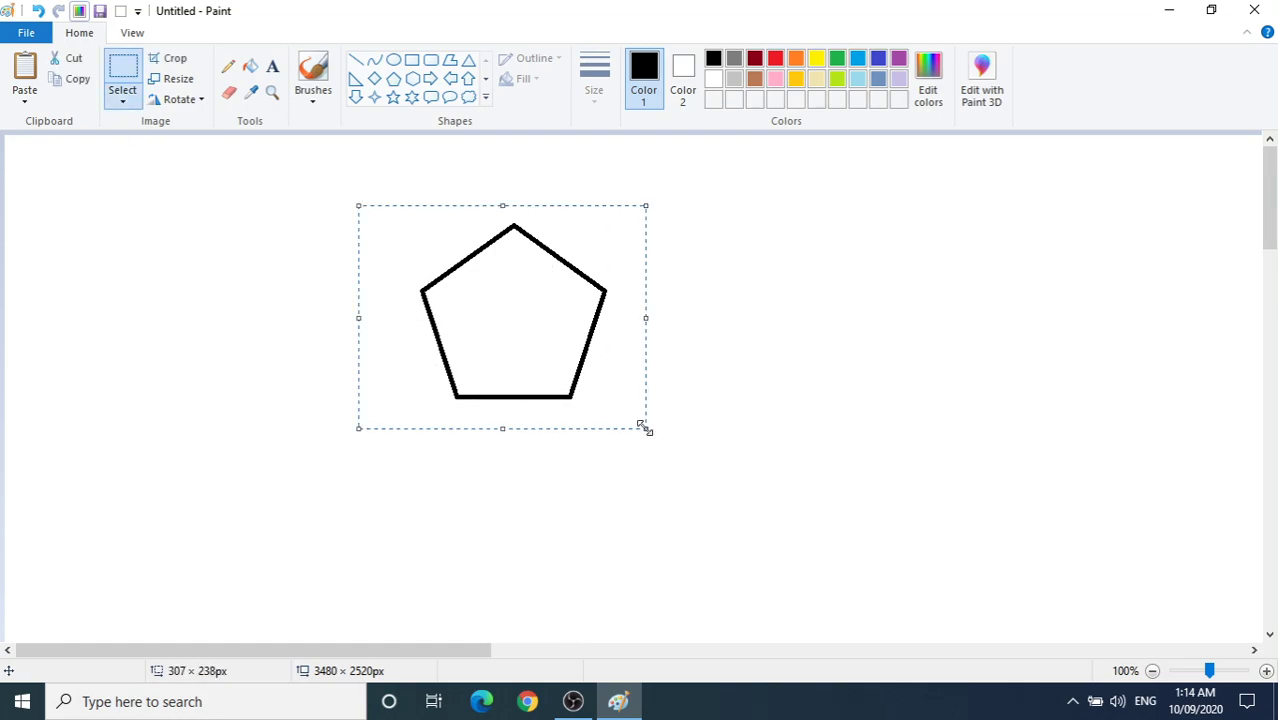
Step: Flip the pentagon vertically, rotate 180°, flip horizontally, then rotate left and right 90°
click(198, 100)
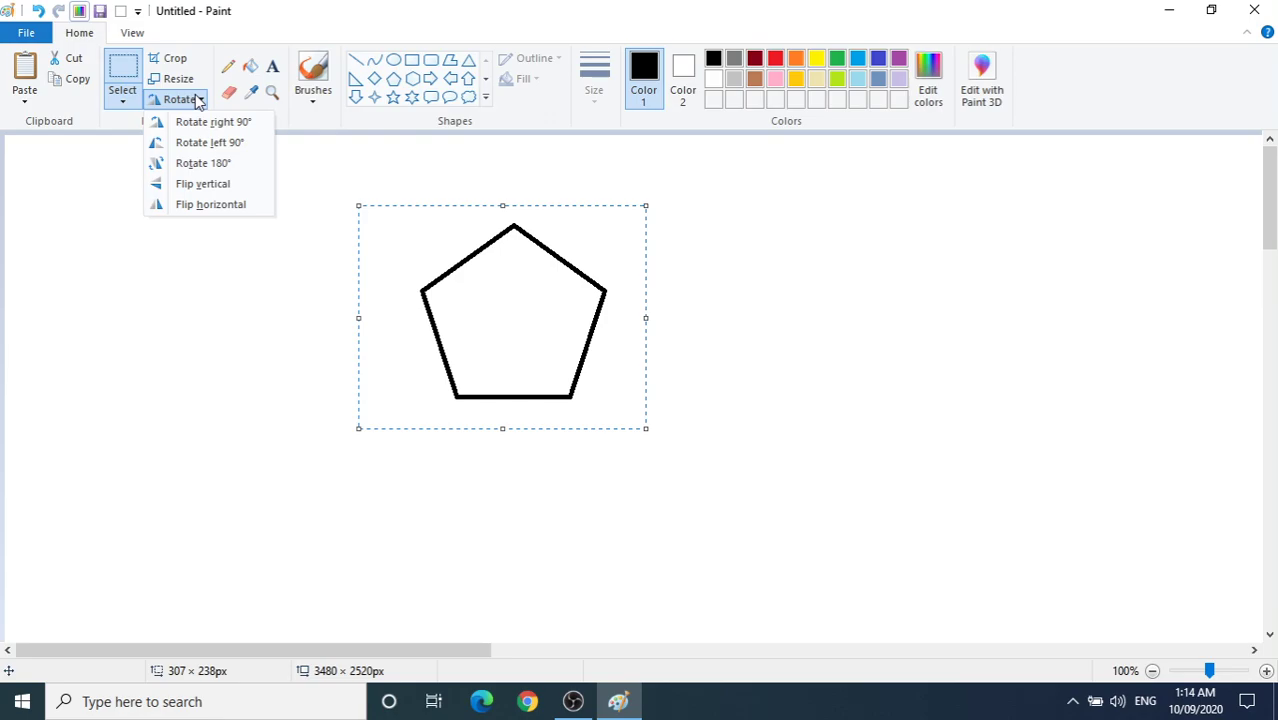
click(202, 190)
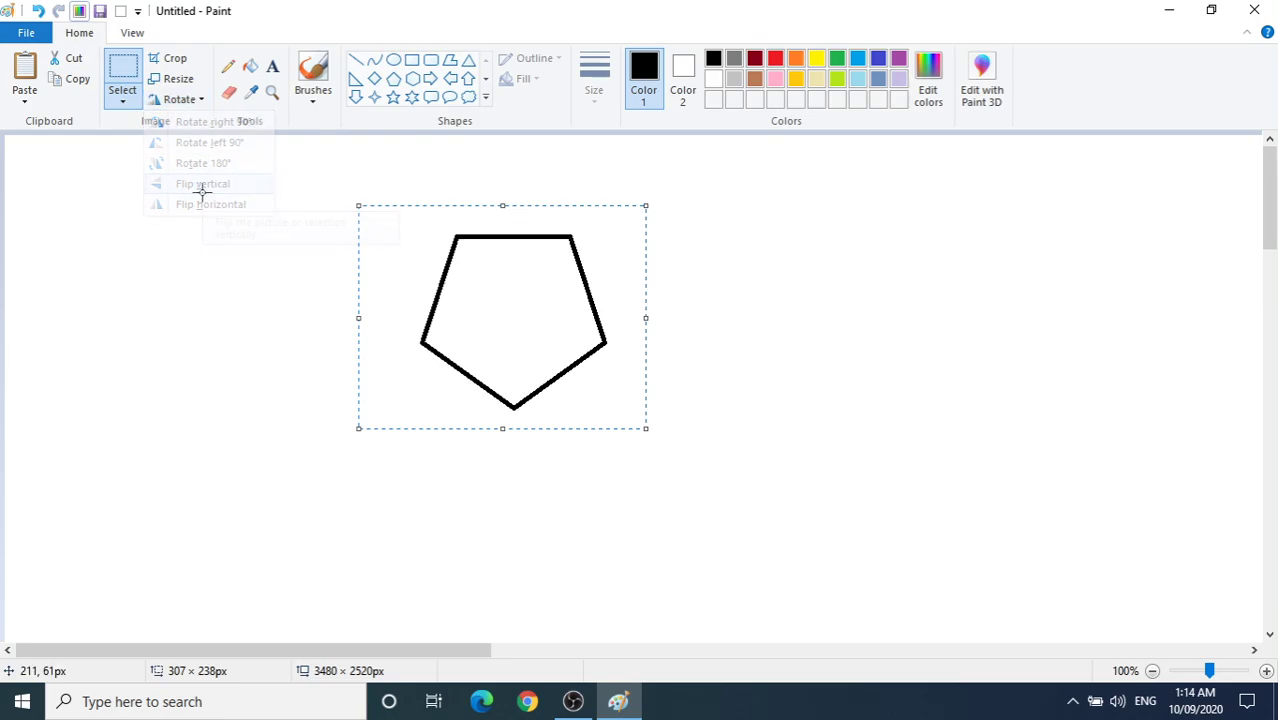
click(199, 99)
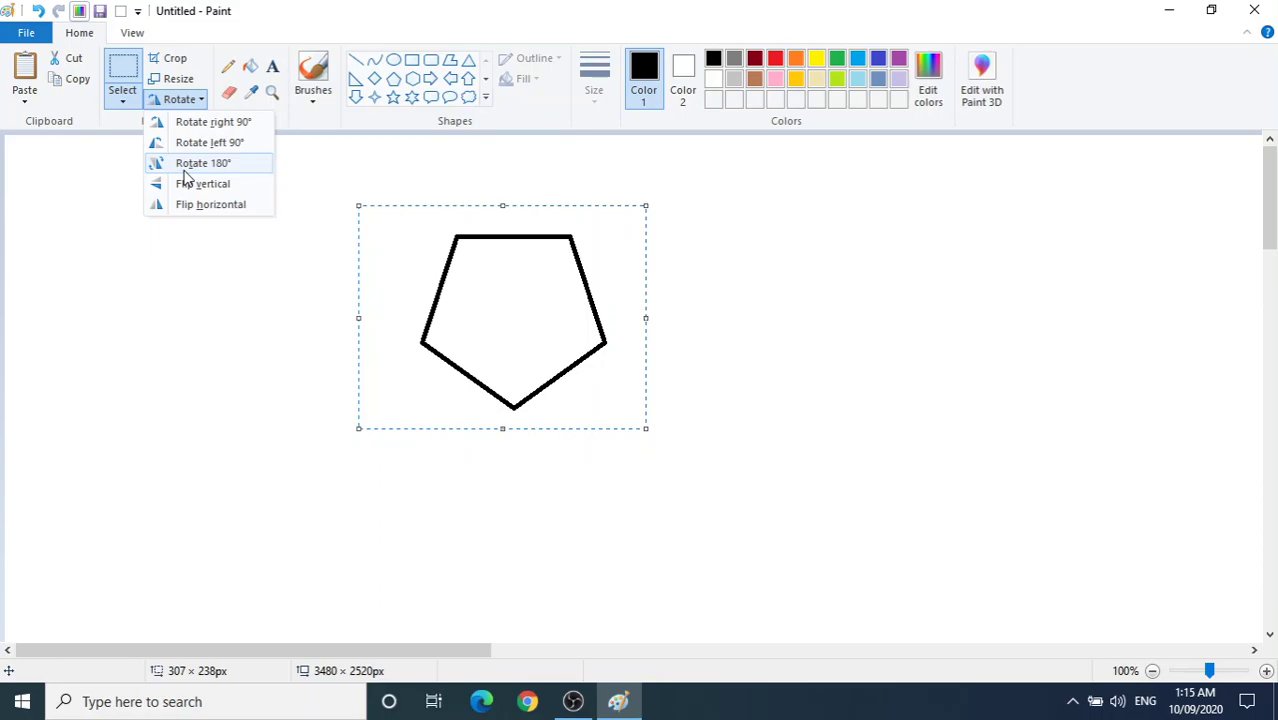
click(185, 168)
click(196, 100)
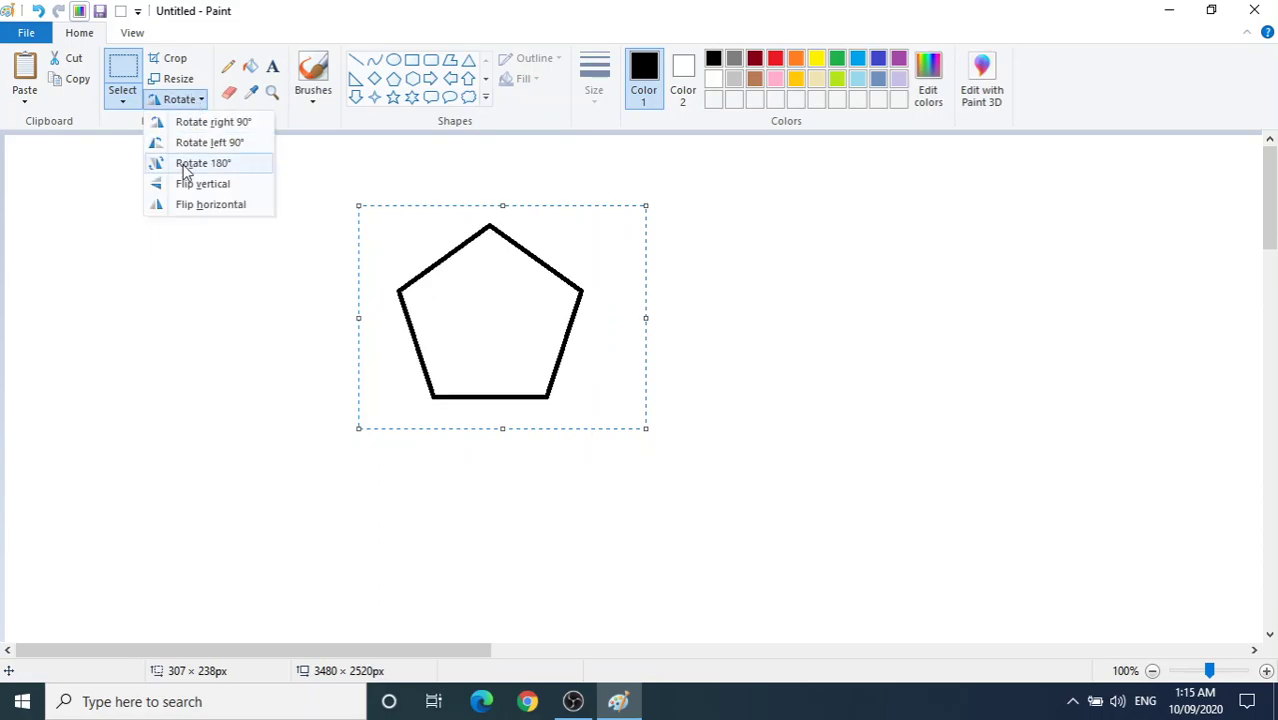
click(184, 204)
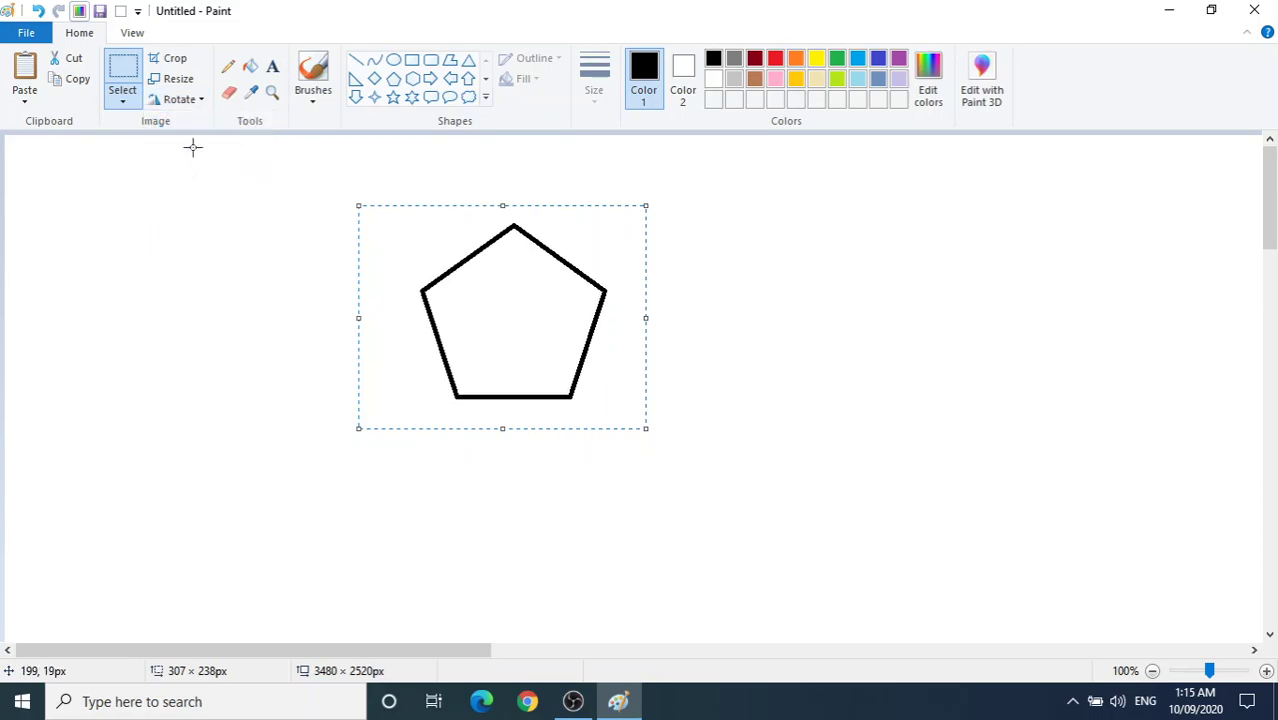
click(192, 101)
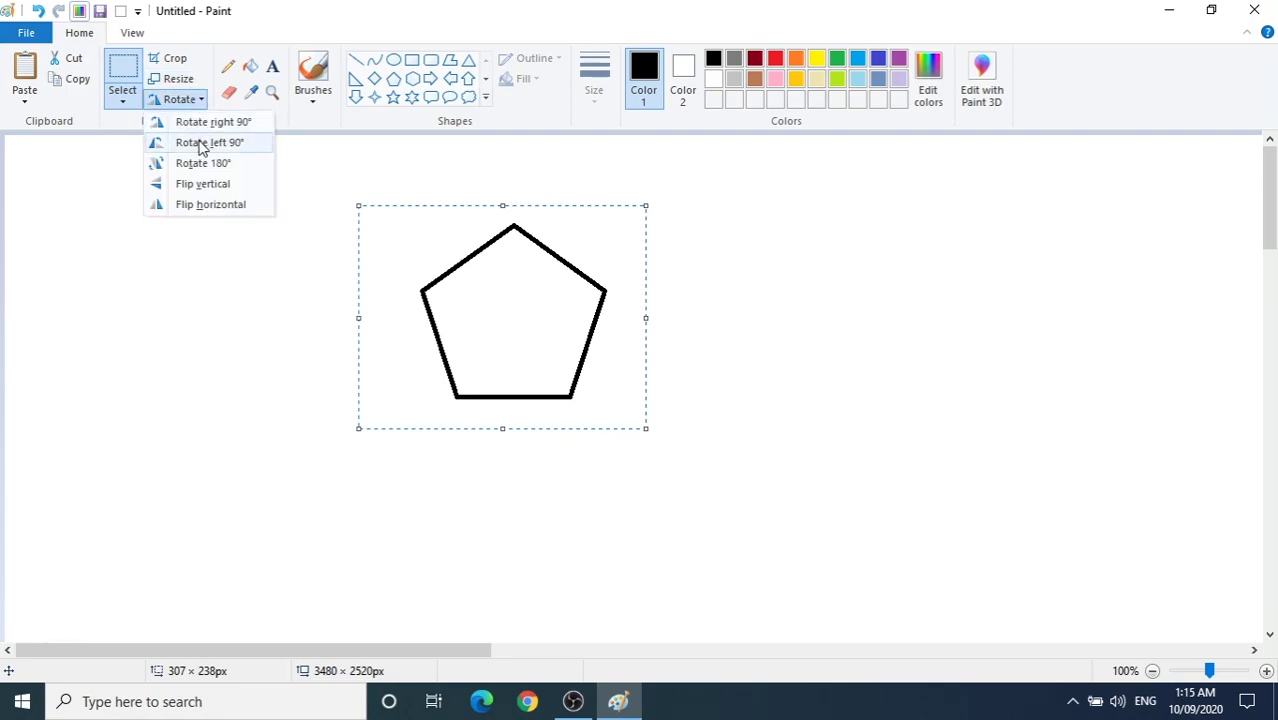
click(201, 144)
click(192, 101)
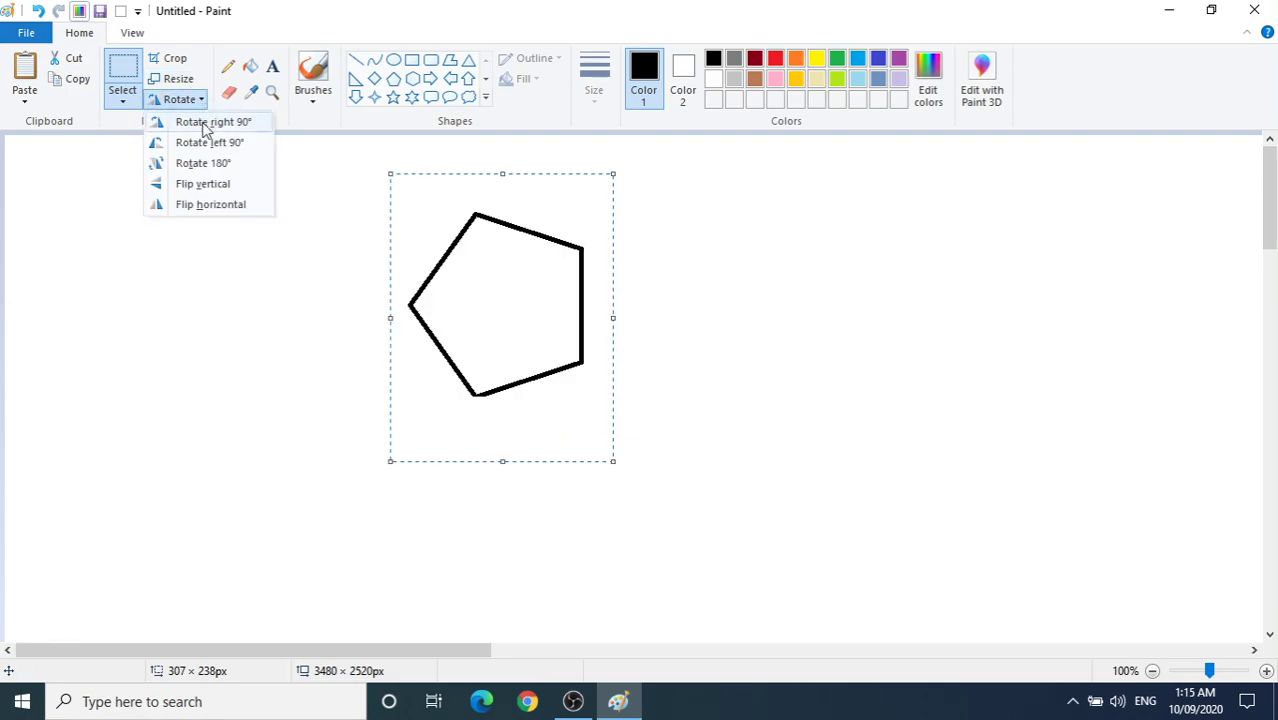
click(205, 129)
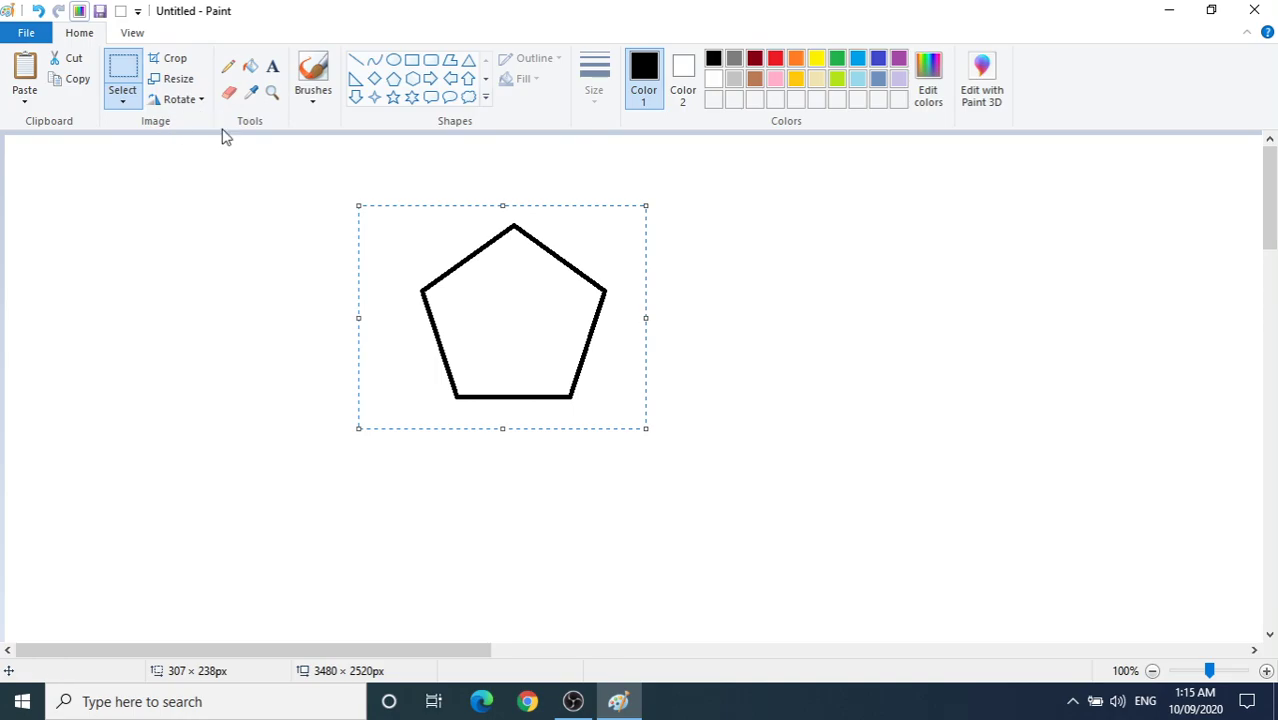
Step: Try resizing the selection to 406 pixels with skews of 204° and 100°, rejected as invalid
click(184, 85)
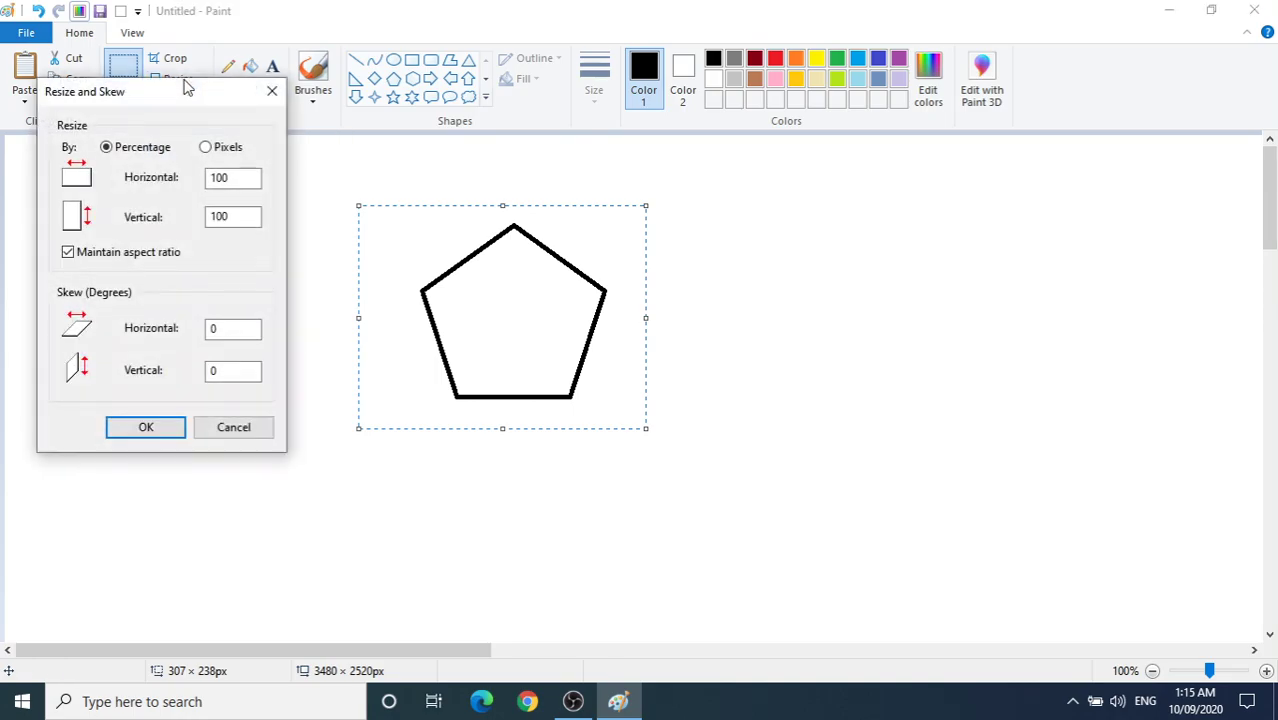
click(206, 147)
key(BackSpace)
key(BackSpace)
key(BackSpace)
text(406)
click(231, 330)
key(BackSpace)
text(204)
click(228, 371)
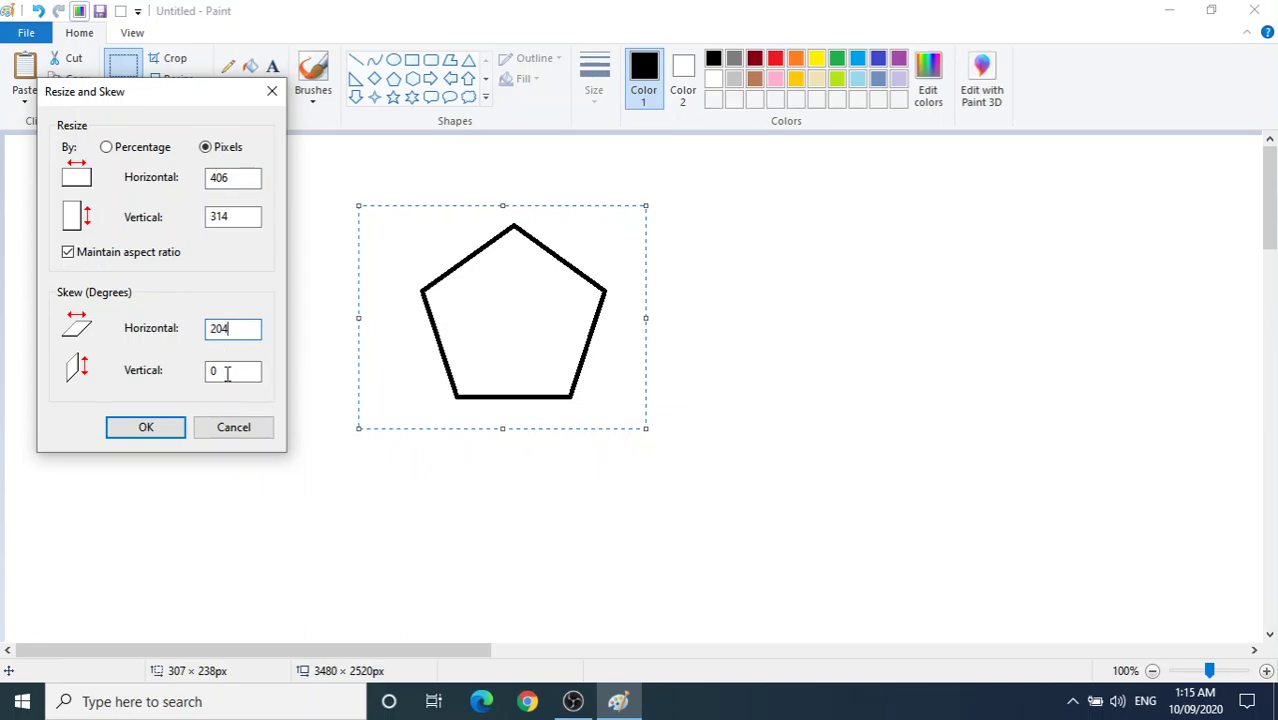
text(100)
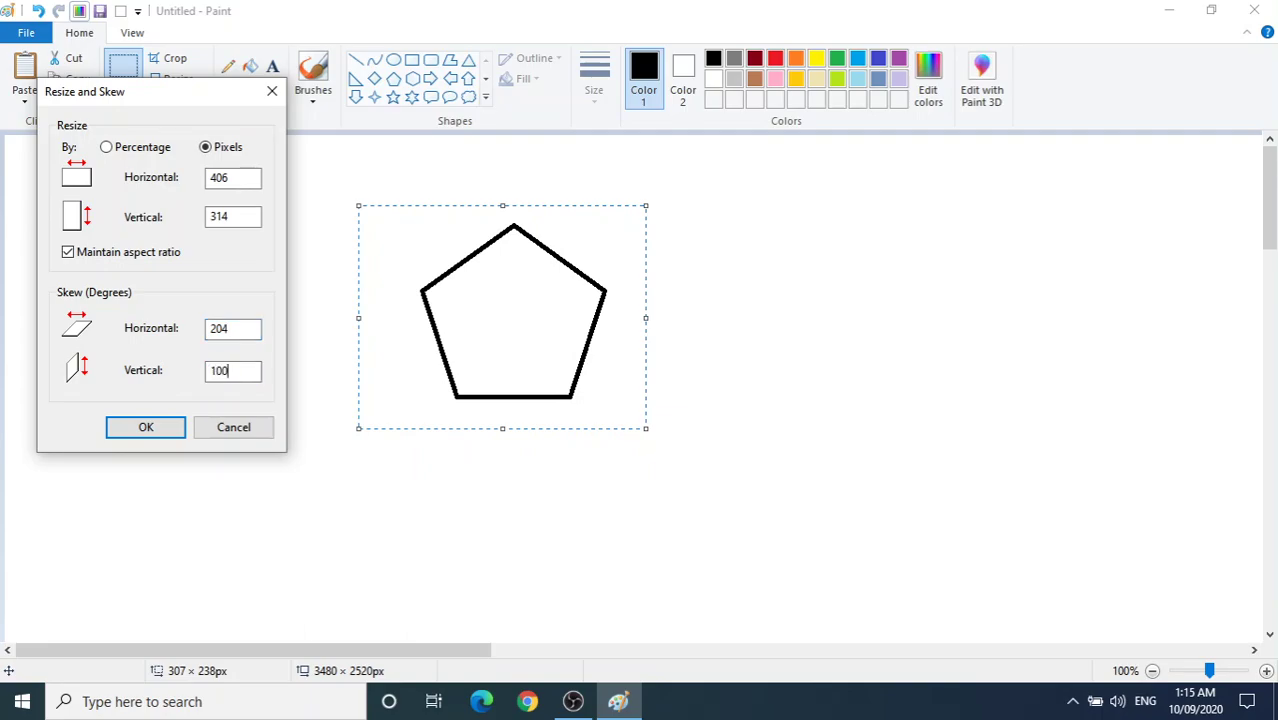
click(146, 427)
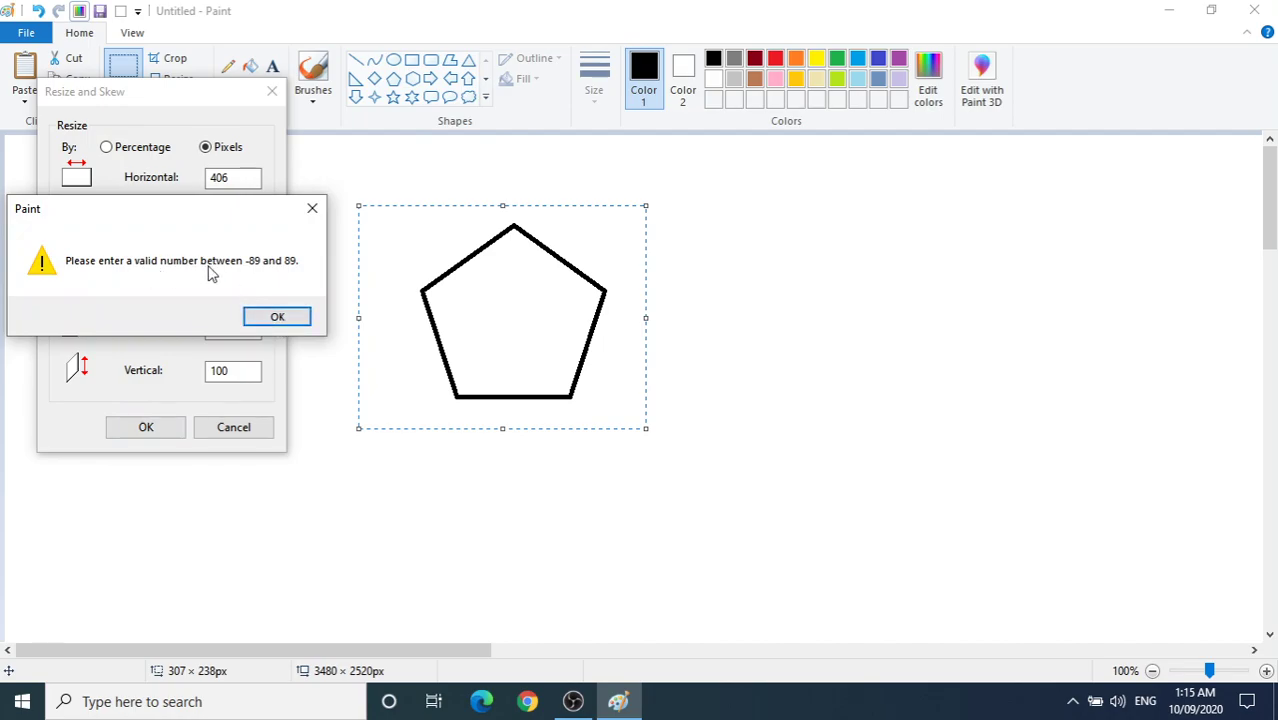
click(277, 317)
Step: Skew the selection 89° both ways, then undo after the out-of-memory error
click(237, 330)
drag(237, 330, 201, 328)
key(BackSpace)
text(89)
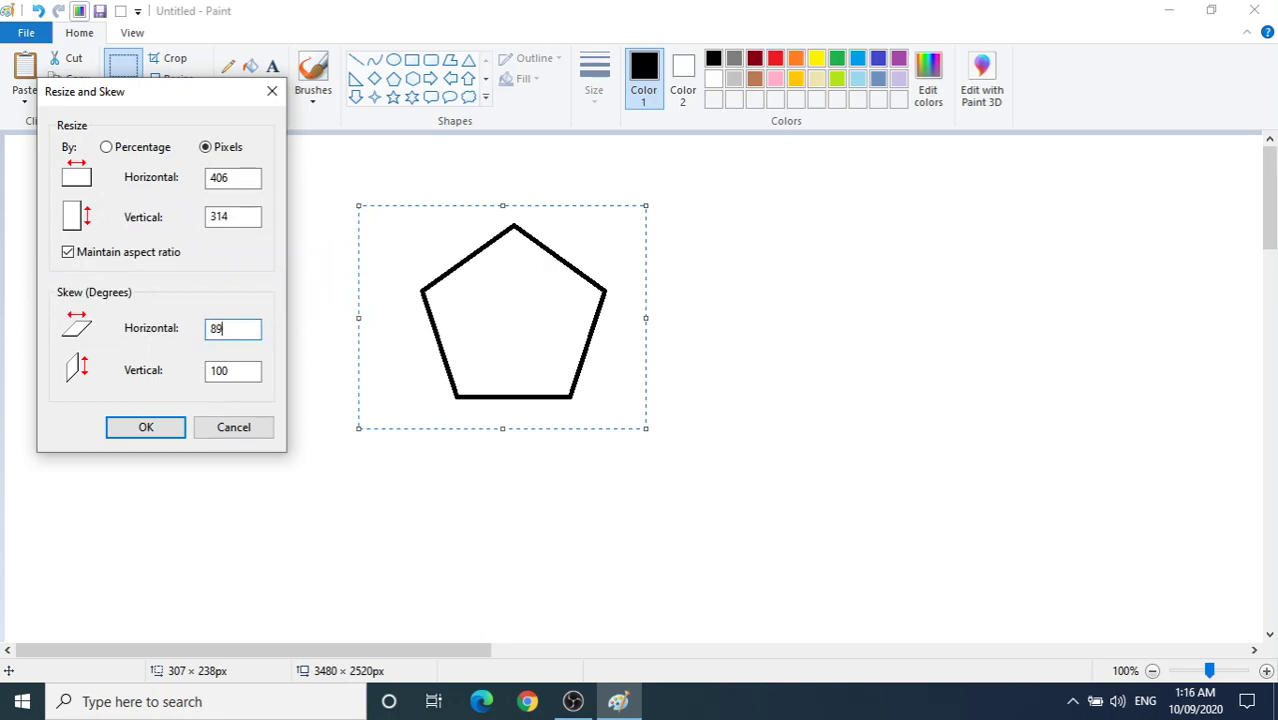
key(Tab)
text(89)
key(Return)
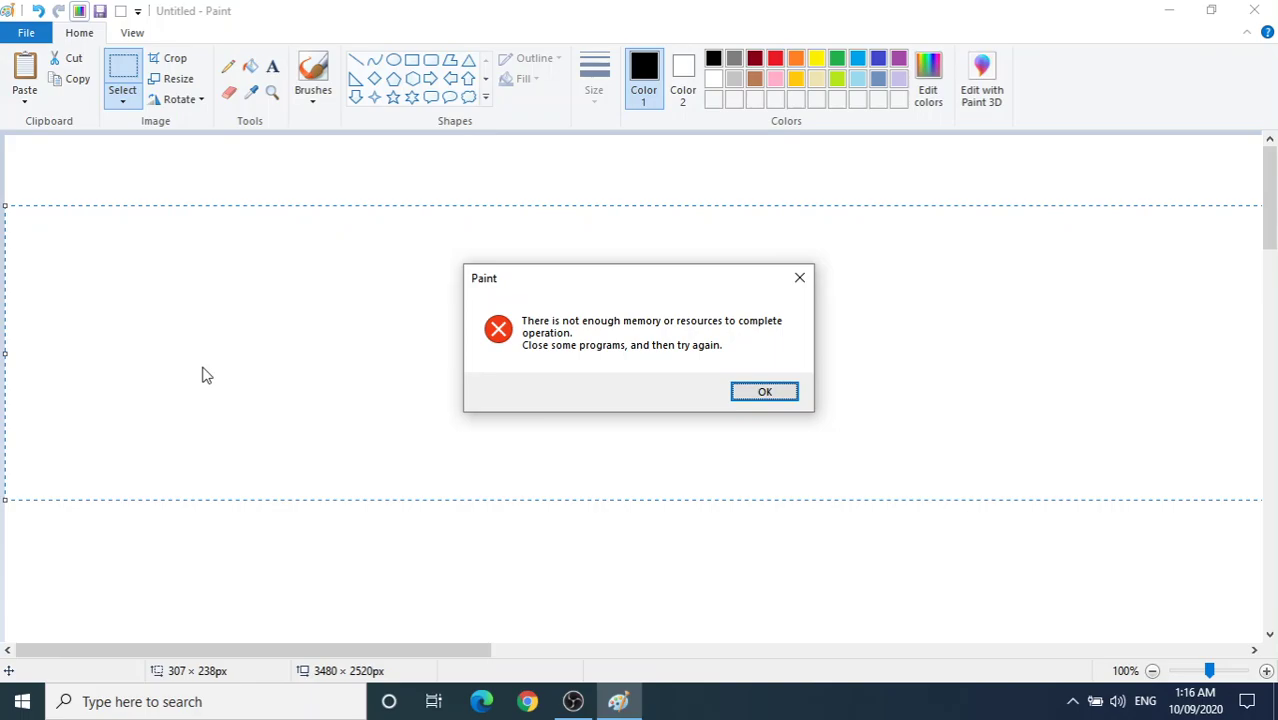
click(756, 398)
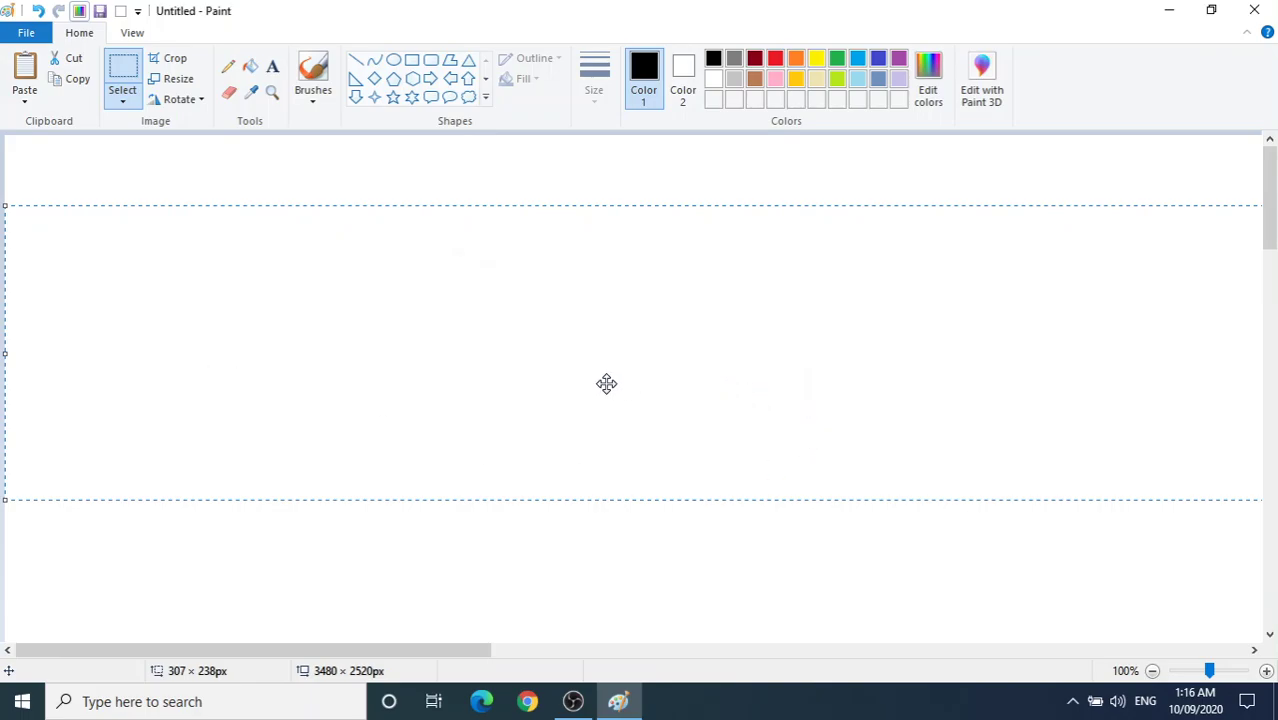
key(ctrl+z)
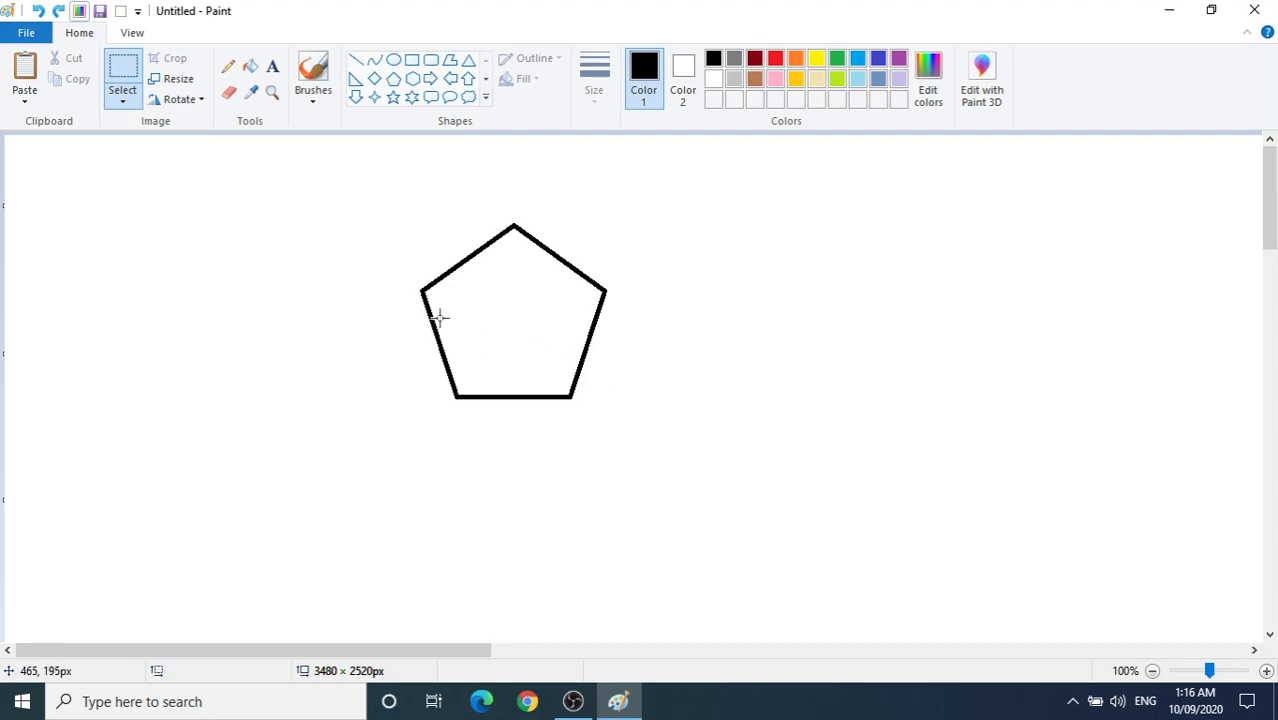
Step: Box-select the pentagon and resize it to 104%
click(175, 80)
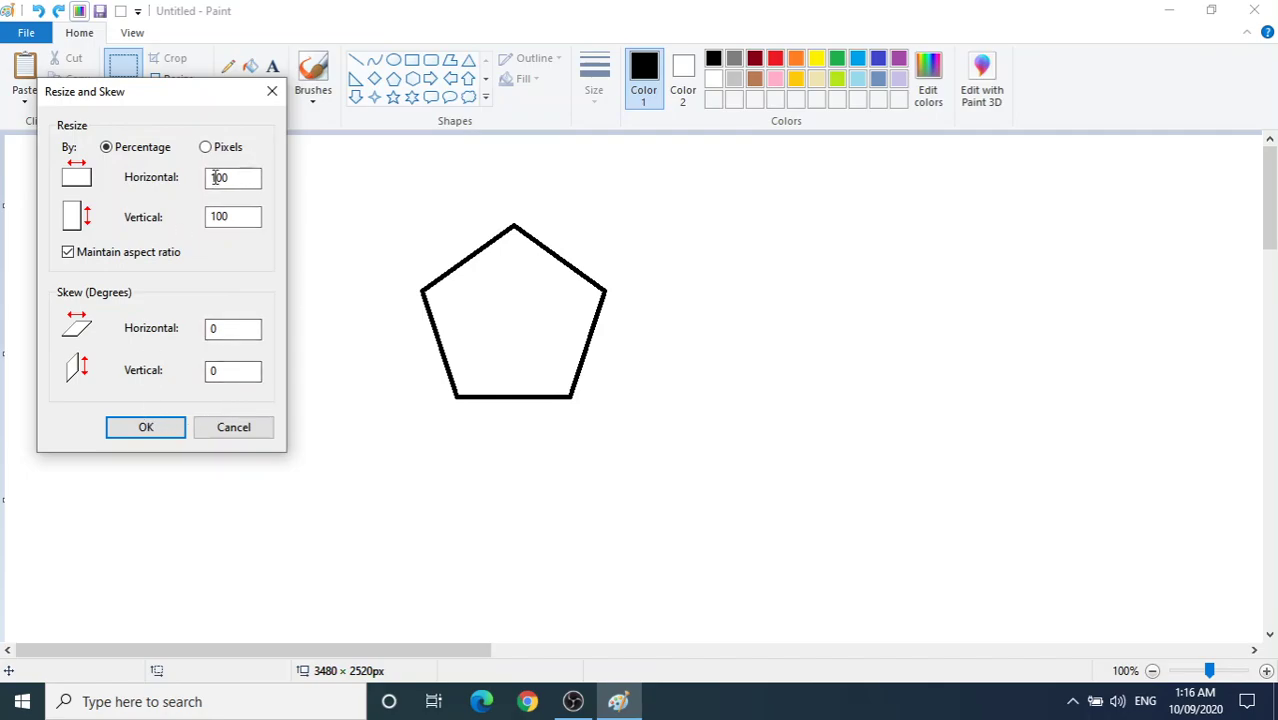
click(271, 91)
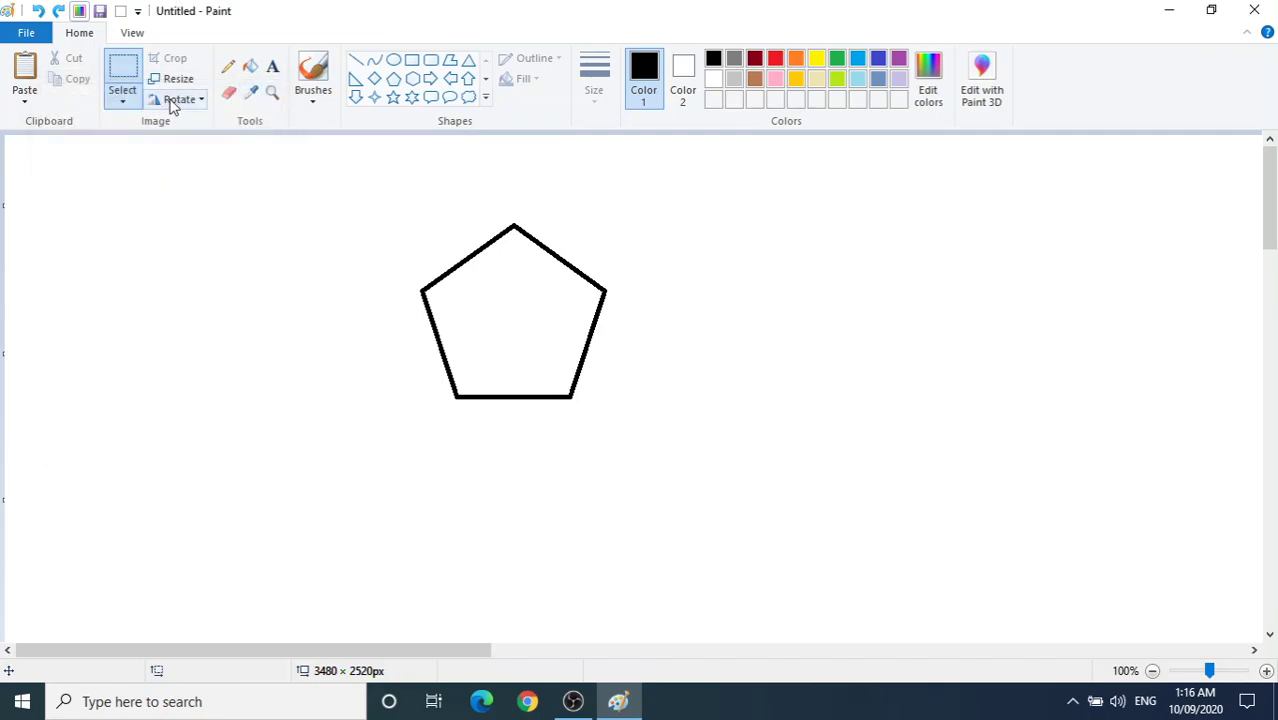
click(125, 75)
drag(358, 204, 645, 437)
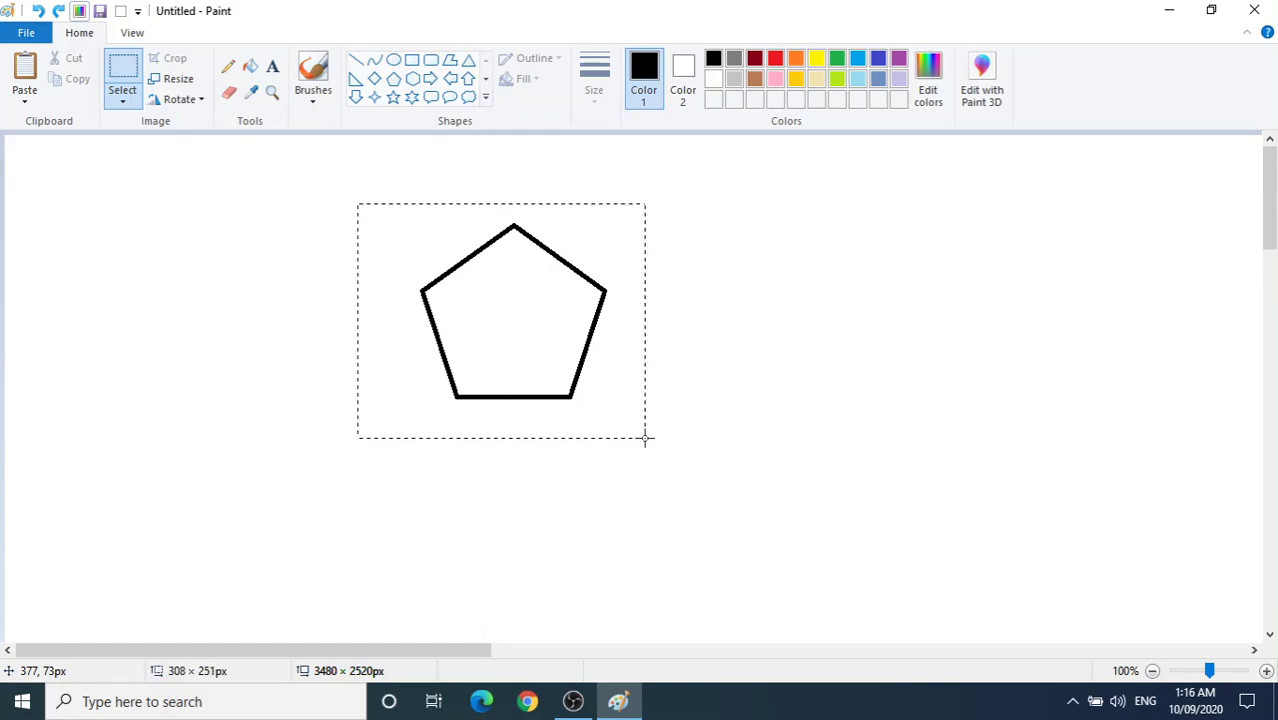
click(180, 79)
click(231, 183)
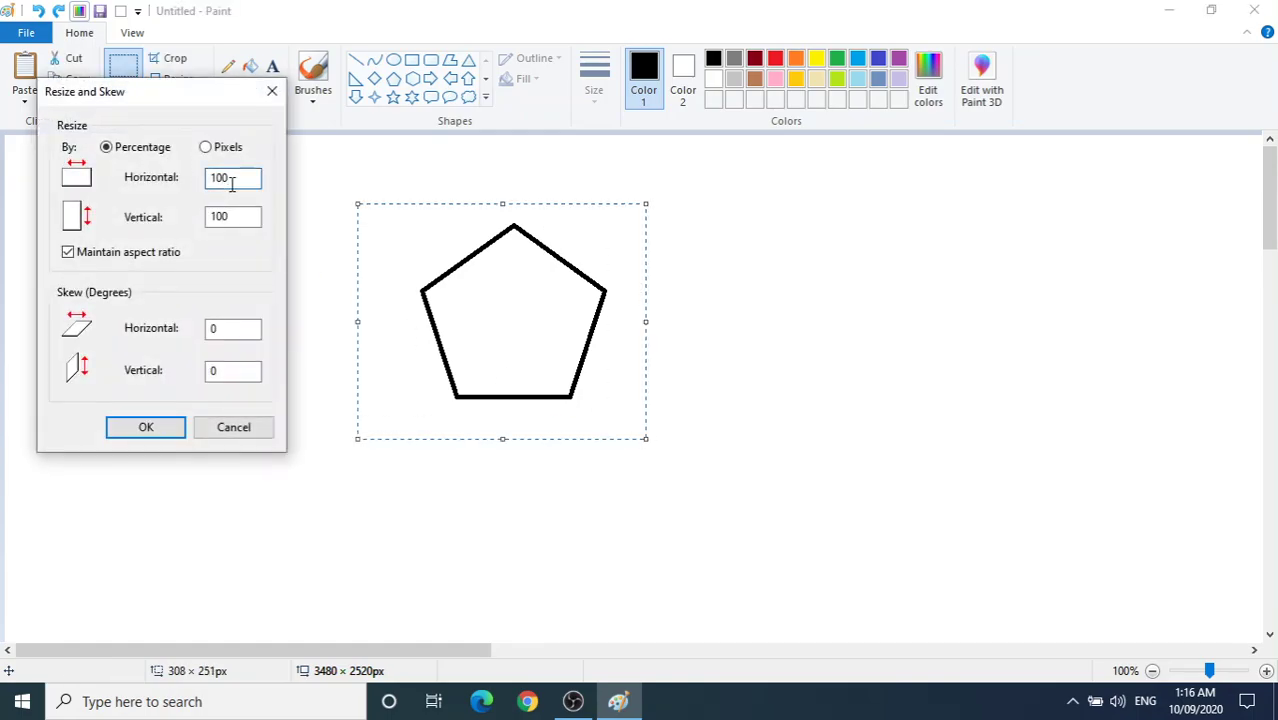
key(BackSpace)
text(4)
click(147, 430)
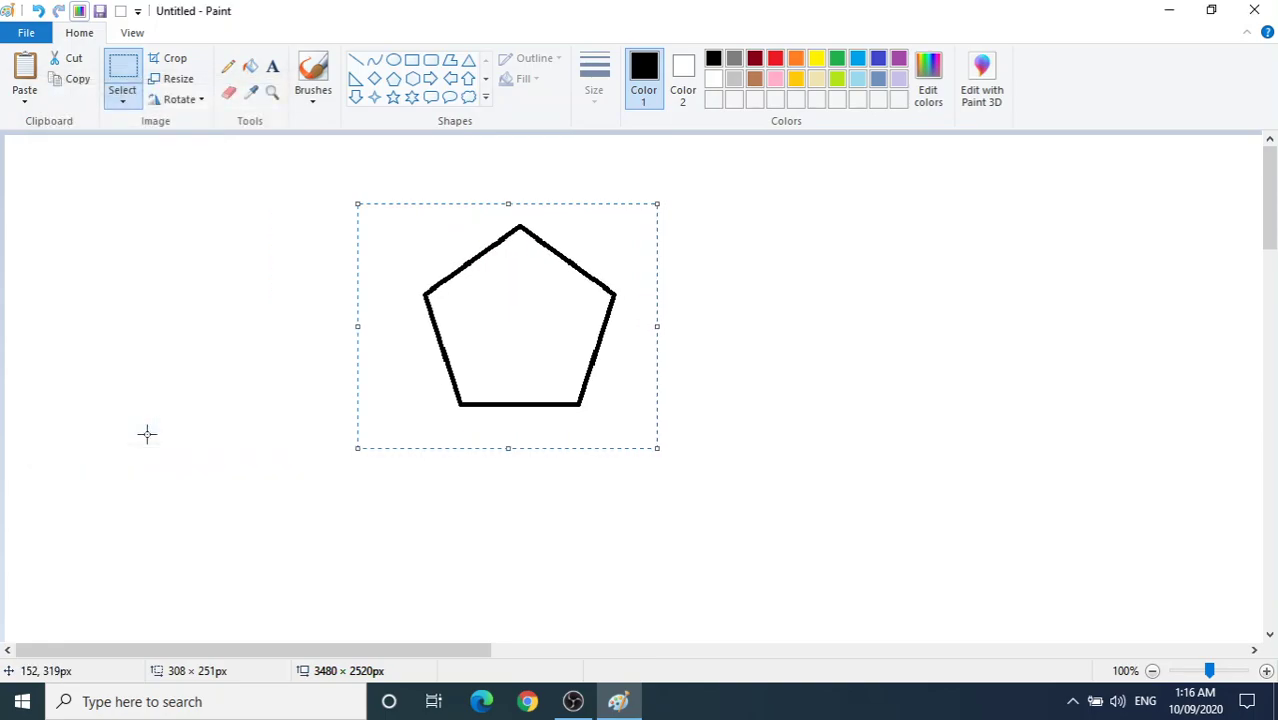
Step: Resize the pentagon again to 120%
click(176, 86)
click(249, 179)
key(BackSpace)
key(BackSpace)
text(20)
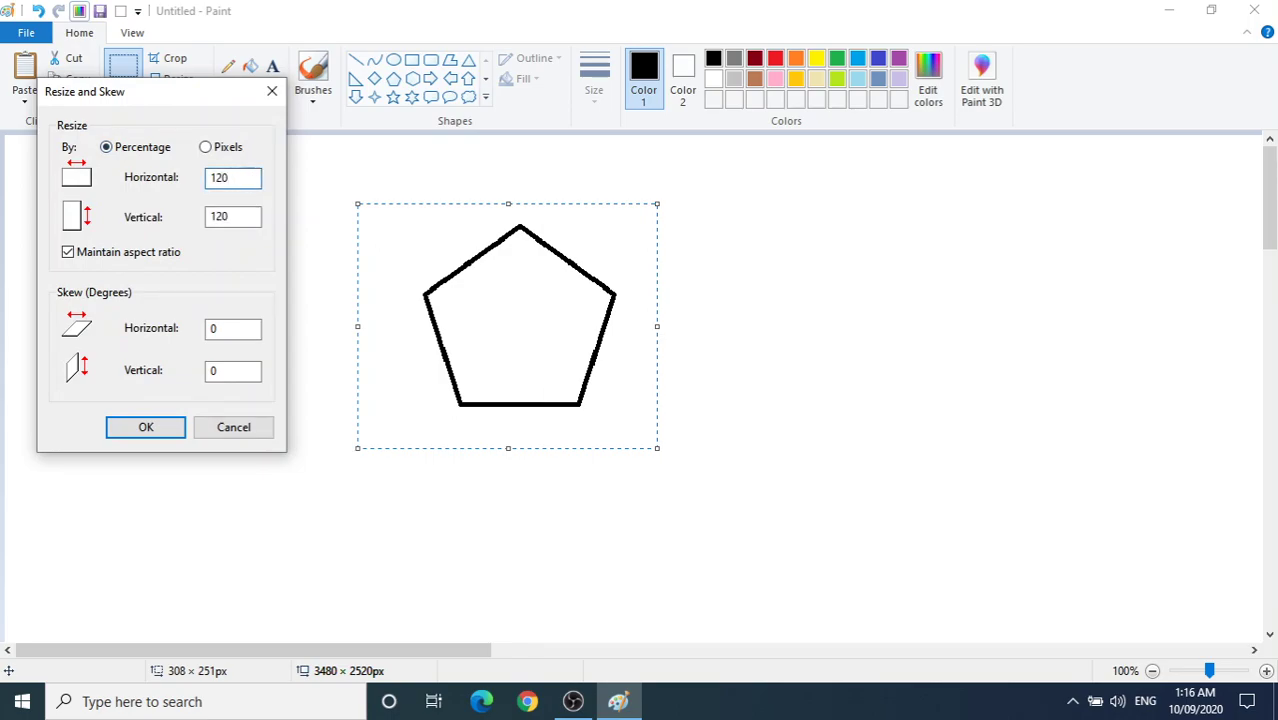
click(170, 430)
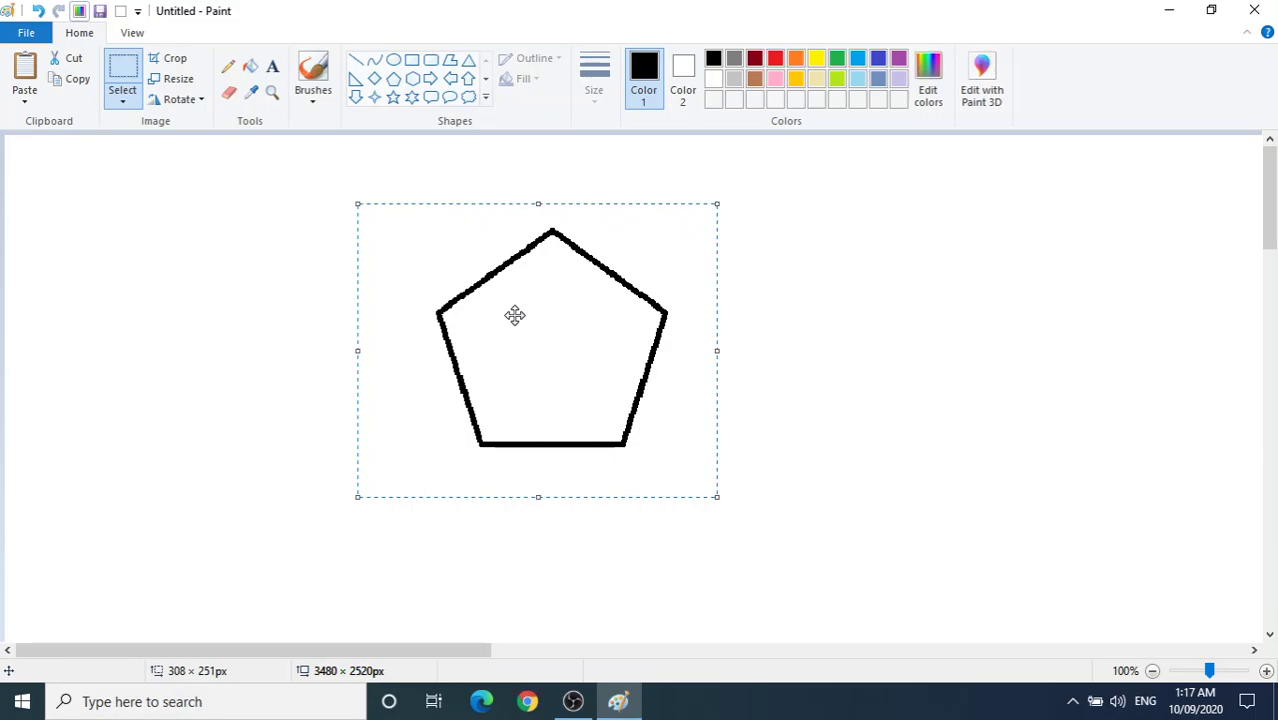
Step: Delete the selected pentagon and place an empty text box near the top of the canvas
key(Delete)
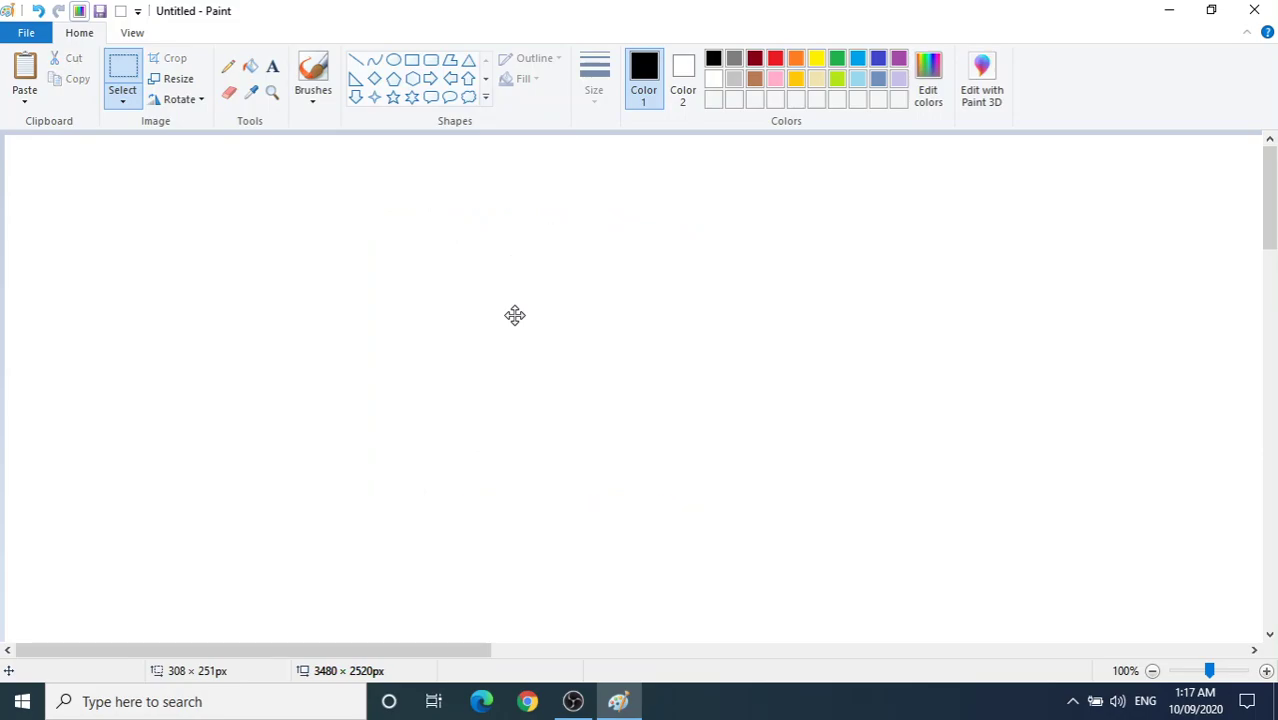
click(272, 66)
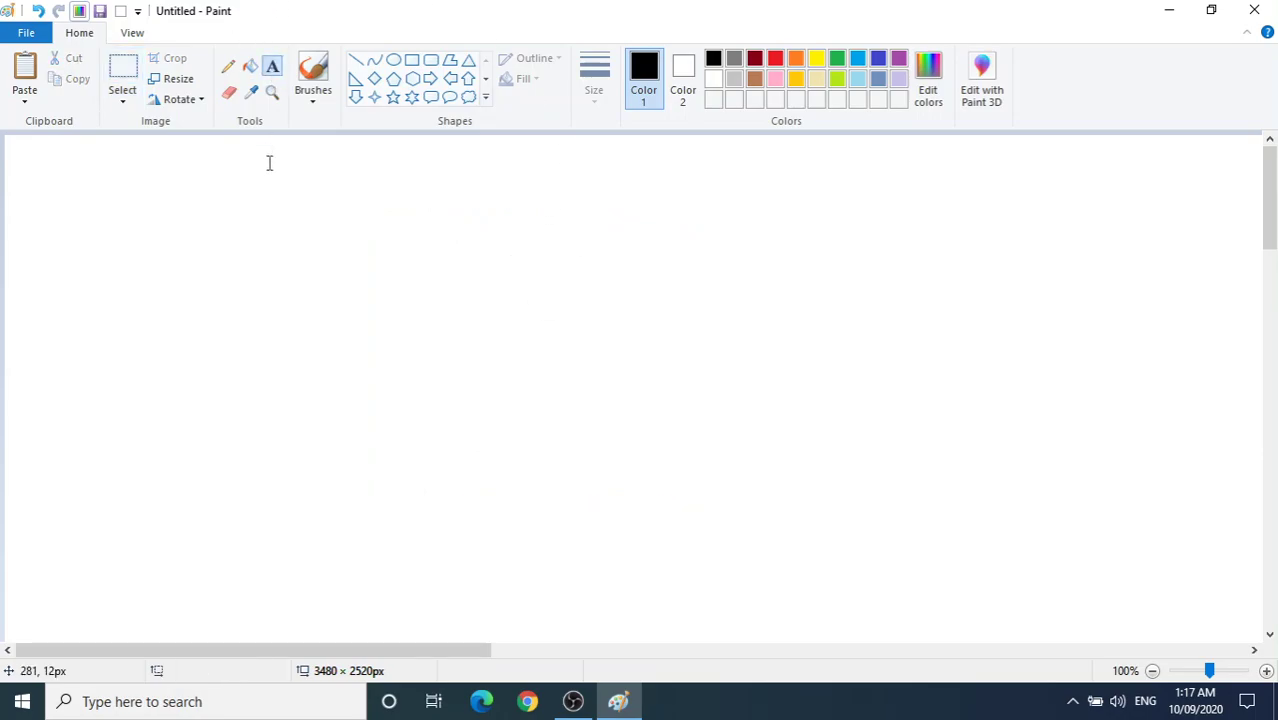
click(276, 190)
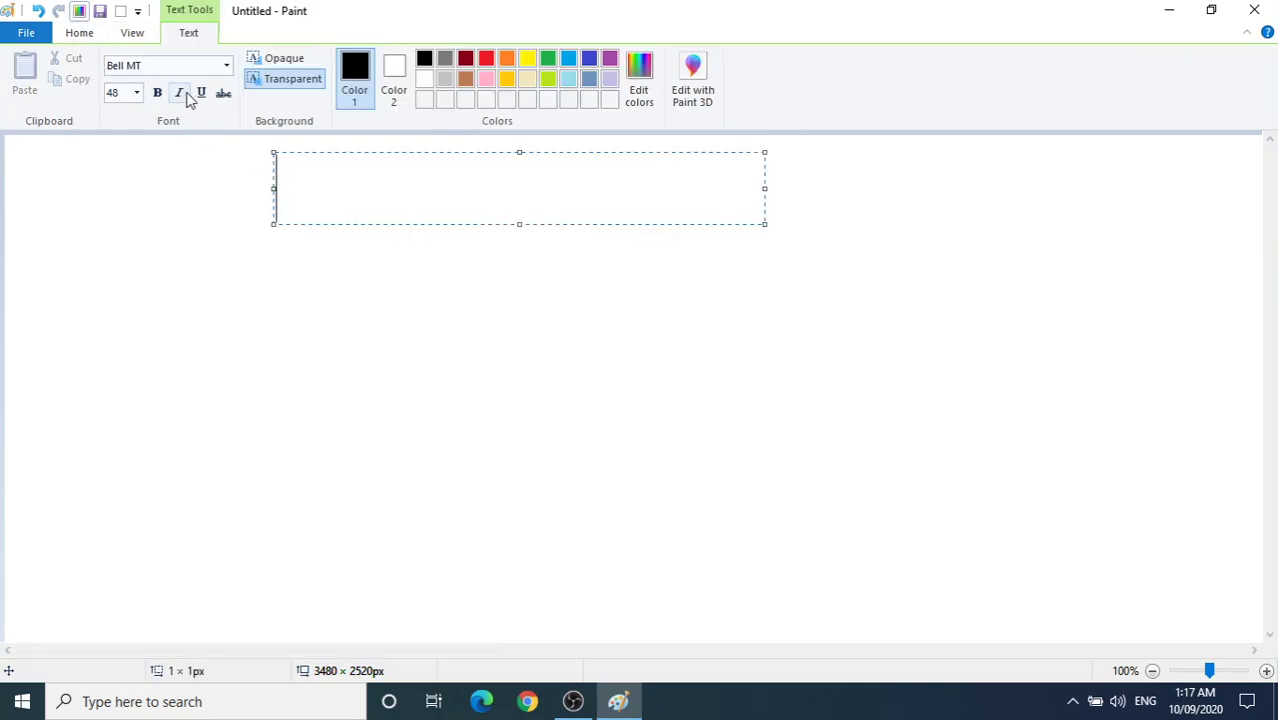
click(229, 65)
click(175, 65)
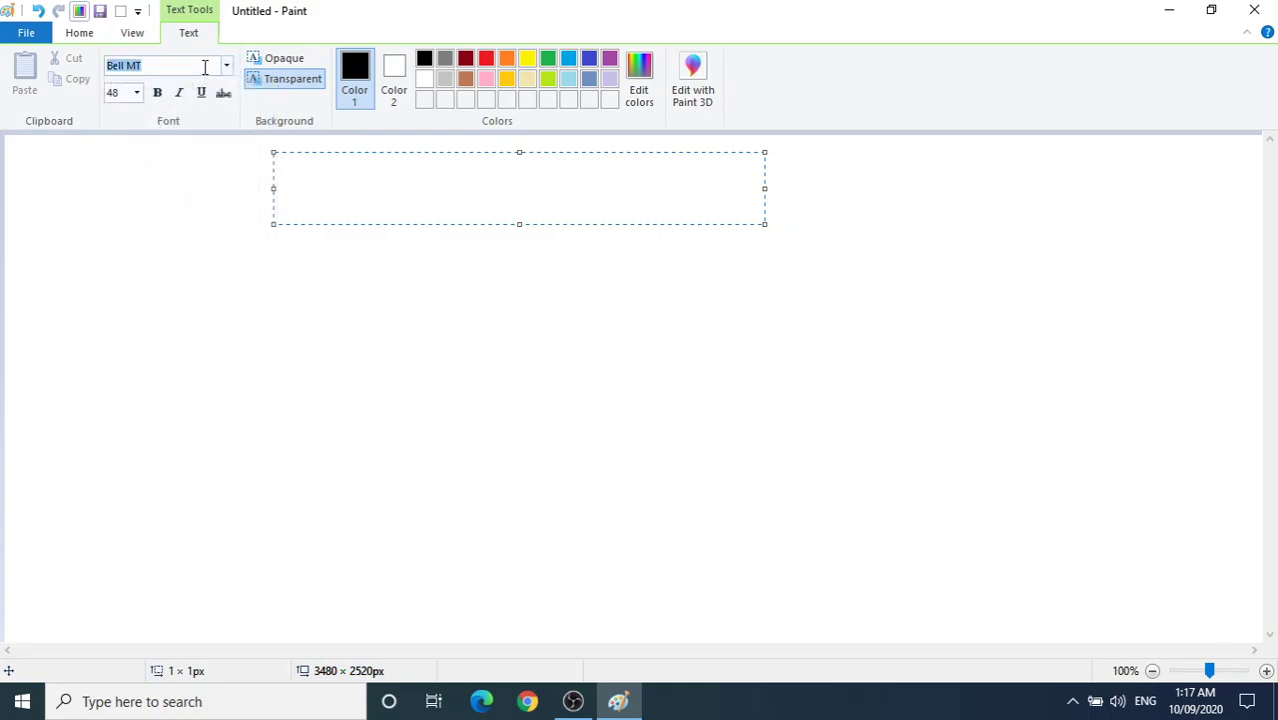
Step: Choose the Blackadder ITC font and type 'The Rajkumar College'
click(226, 67)
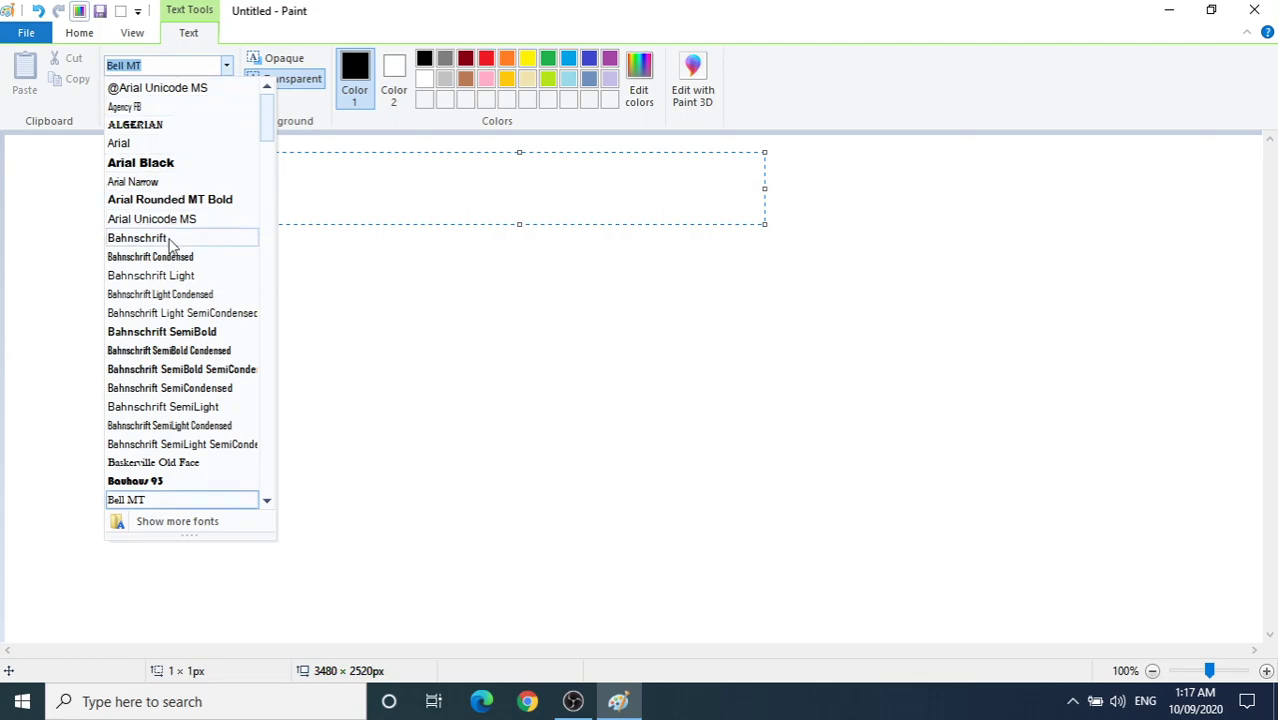
scroll(165, 460, down, 3)
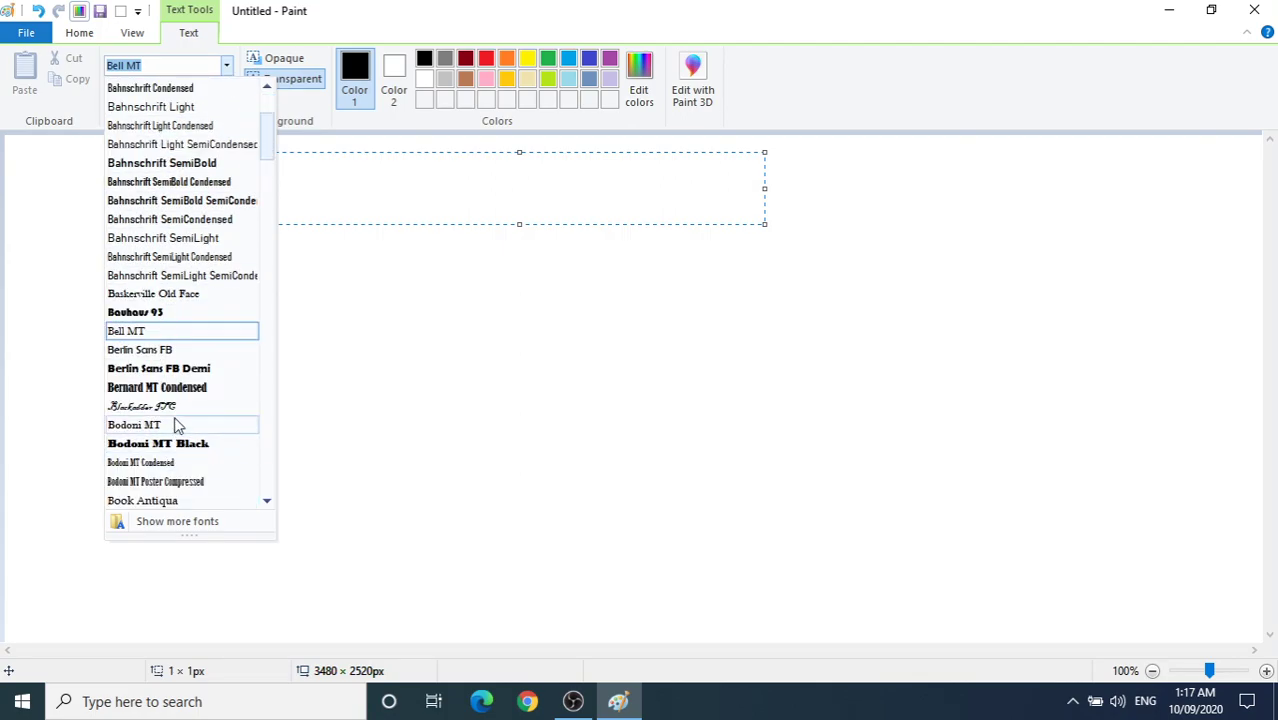
click(176, 406)
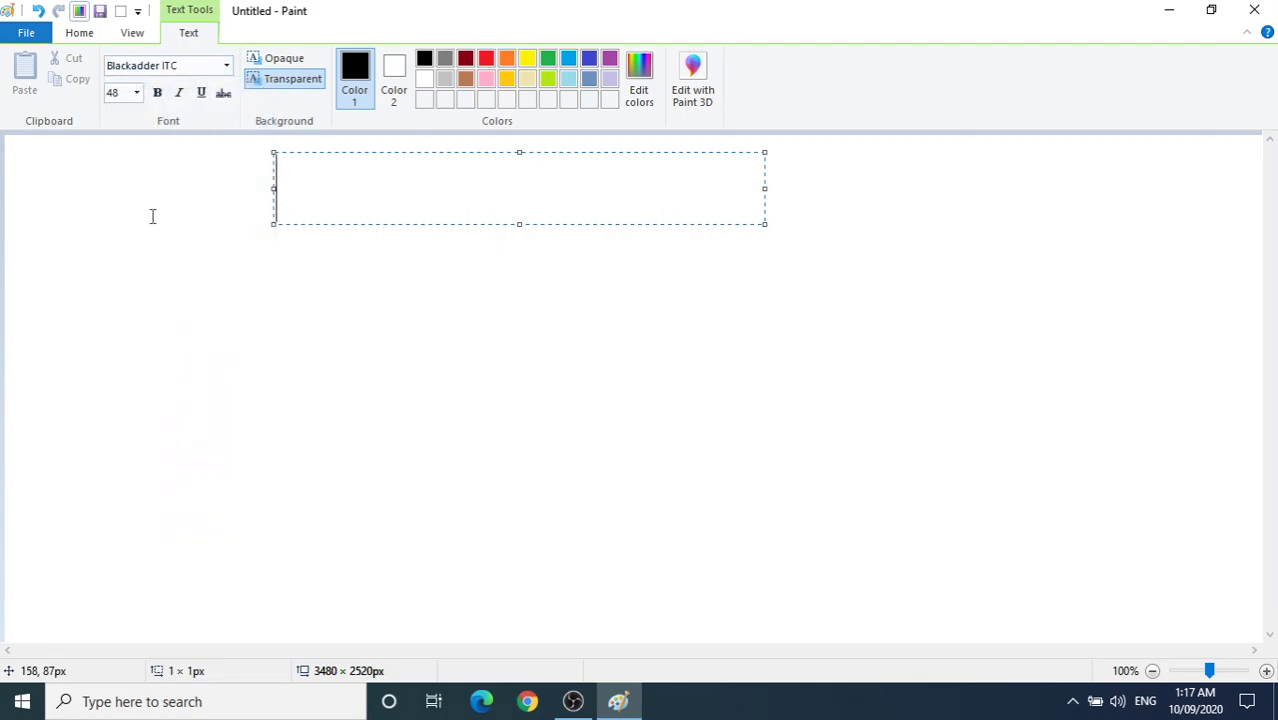
text(T)
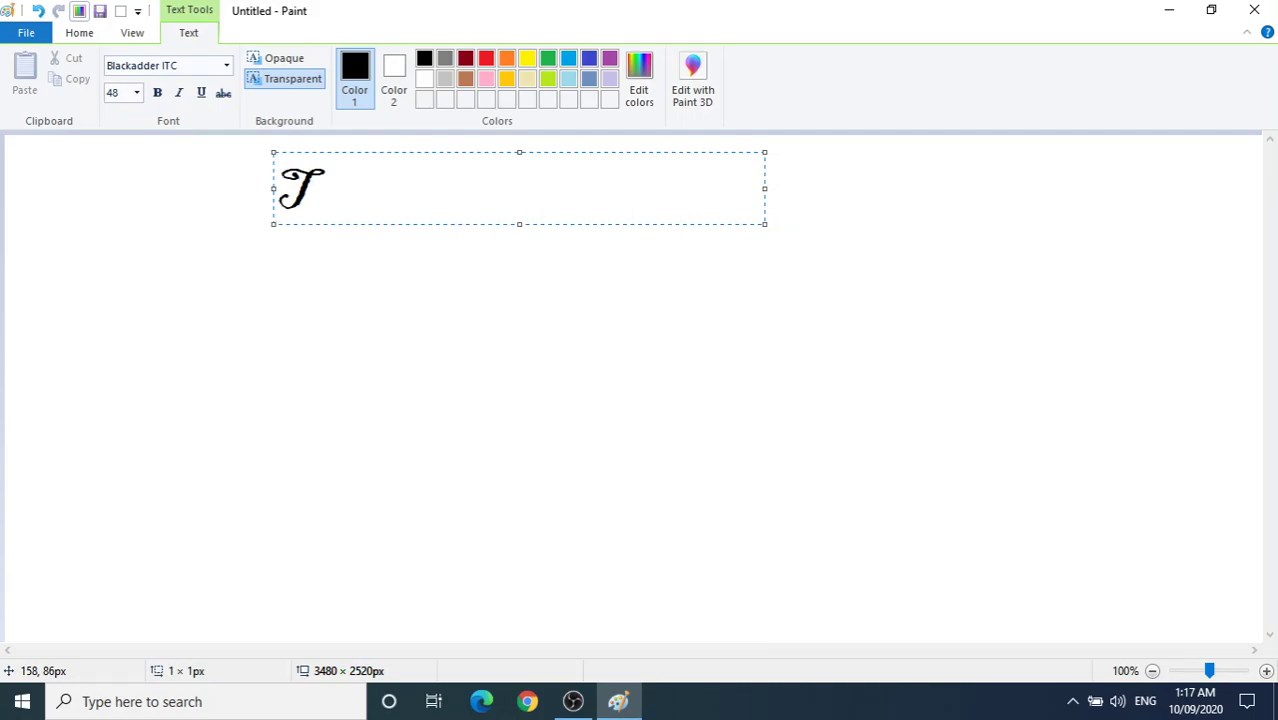
text(he Rajkuma)
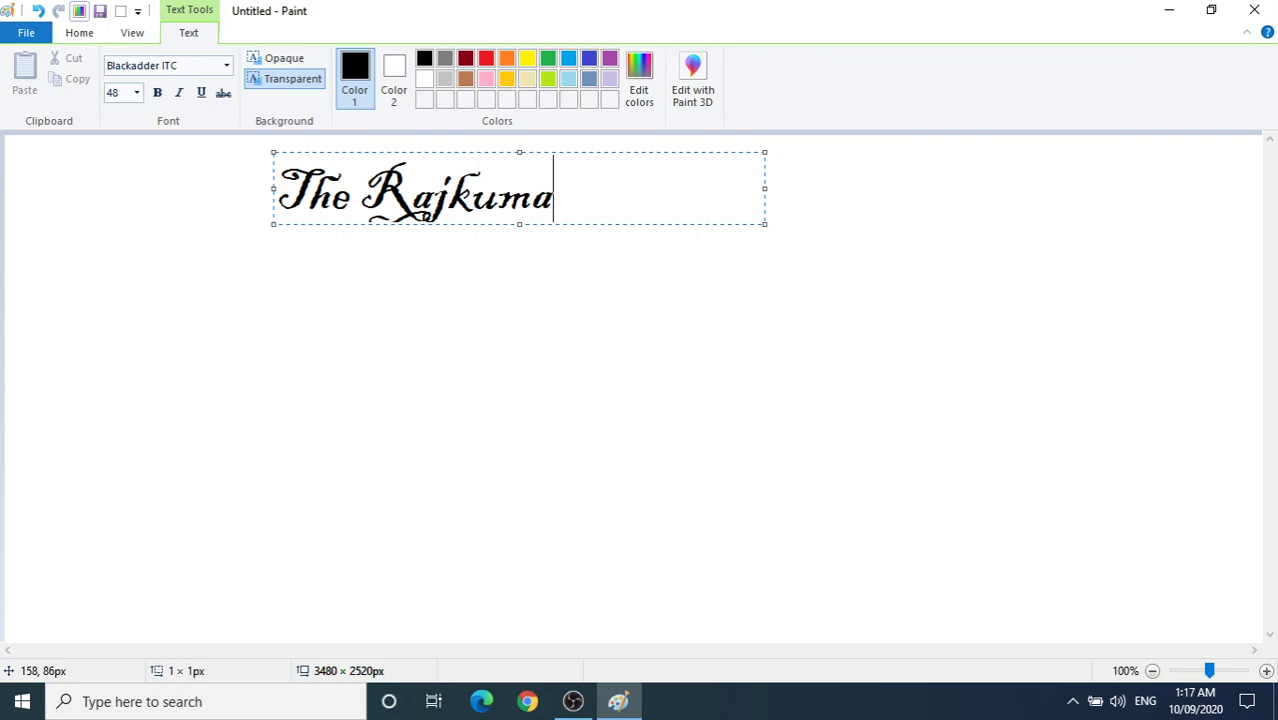
text(r Coll)
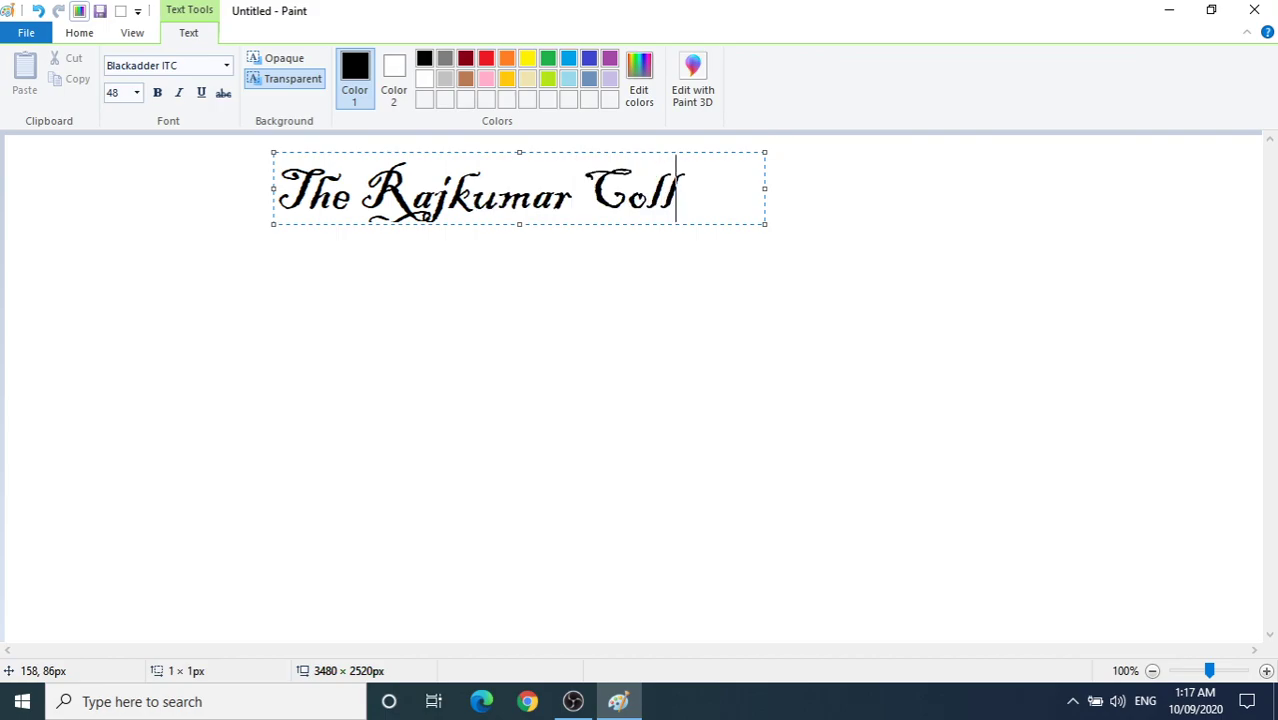
text(ege)
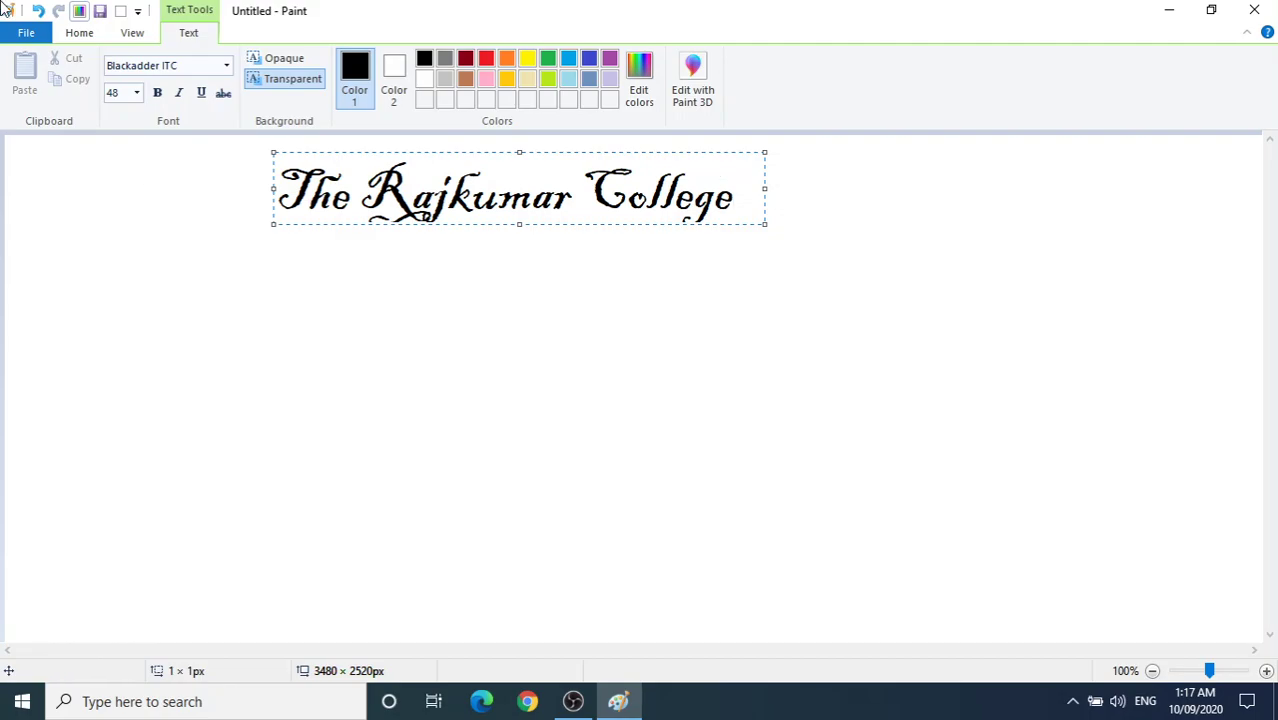
Step: Set the heading to size 72 and bold, widening the text box to one line
drag(740, 205, 285, 195)
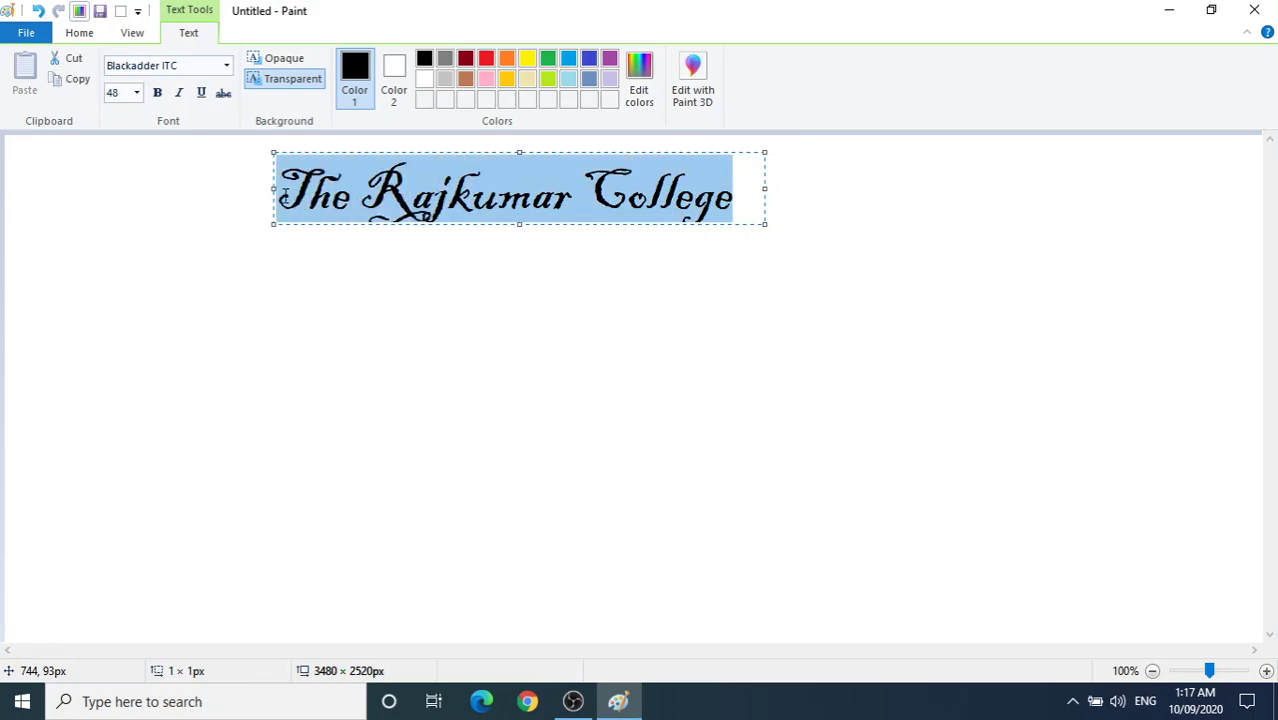
click(139, 95)
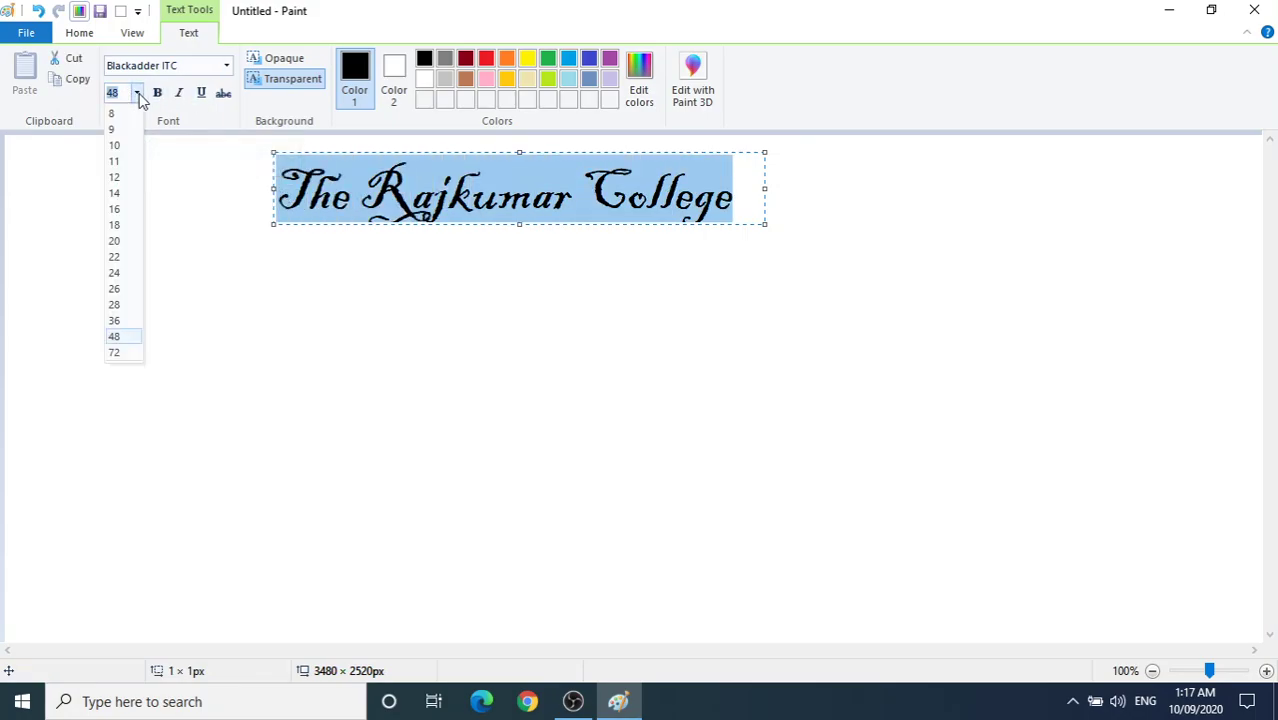
click(115, 353)
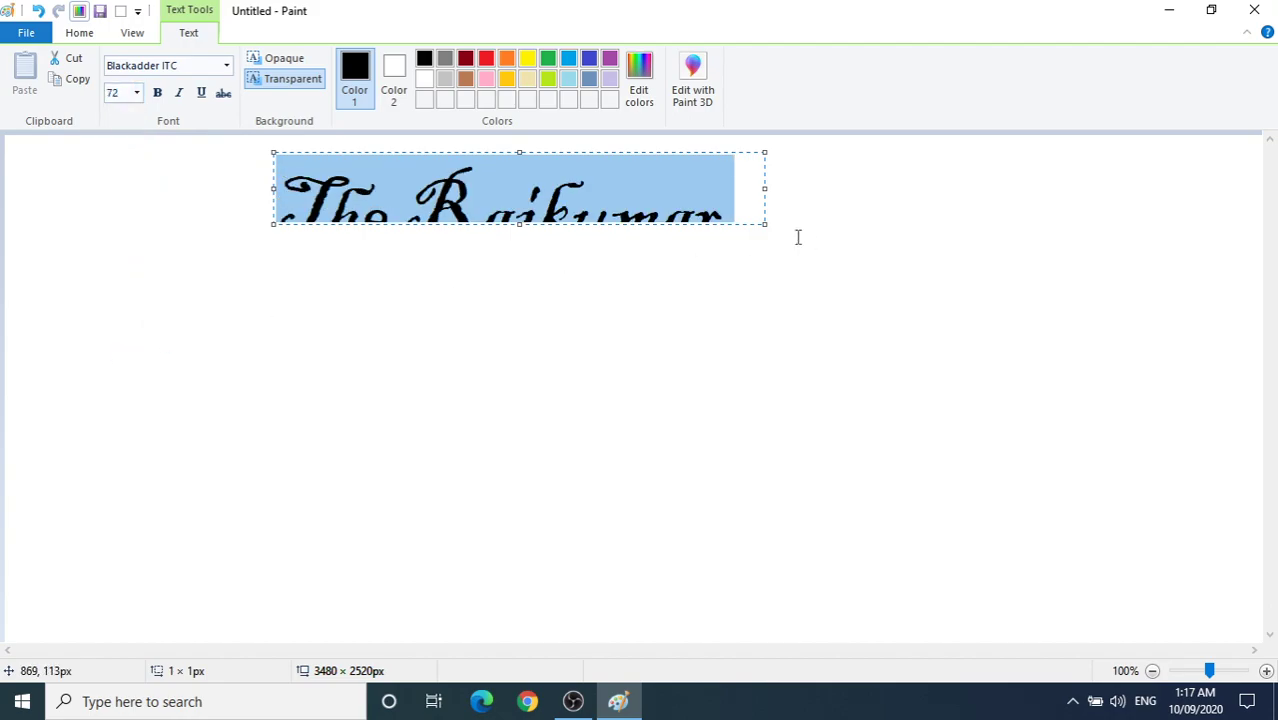
drag(767, 226, 983, 302)
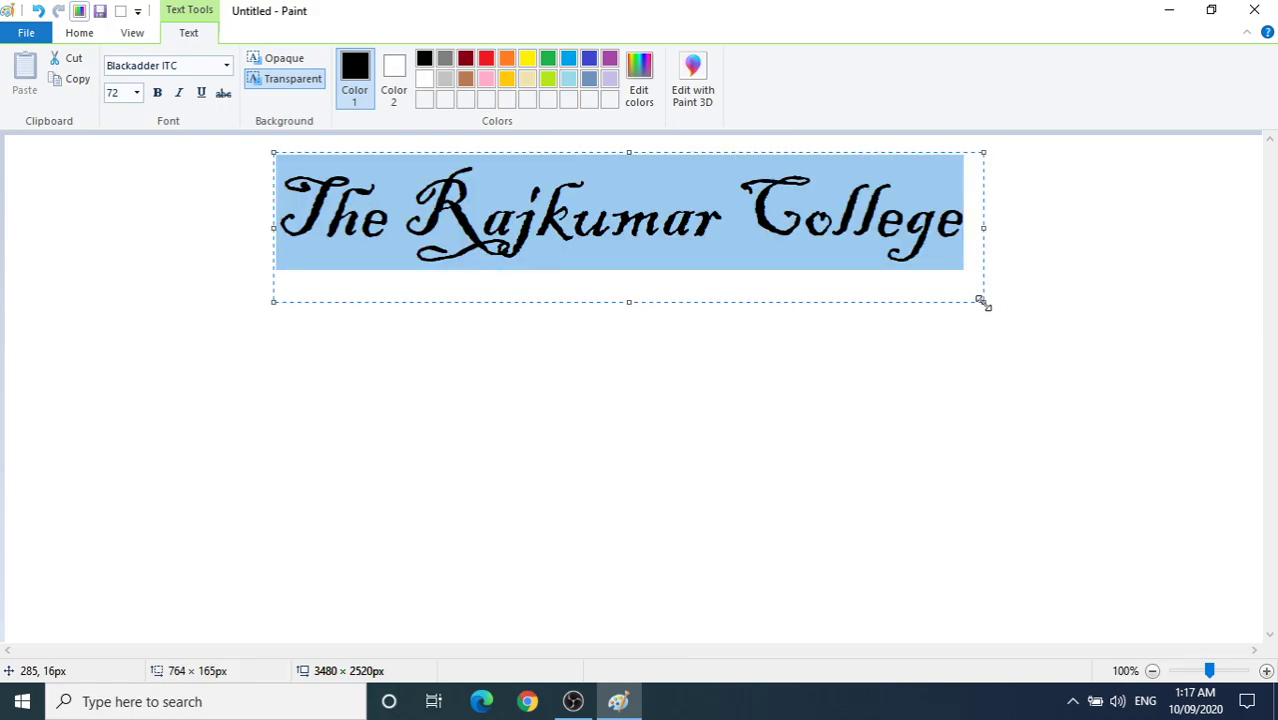
click(158, 93)
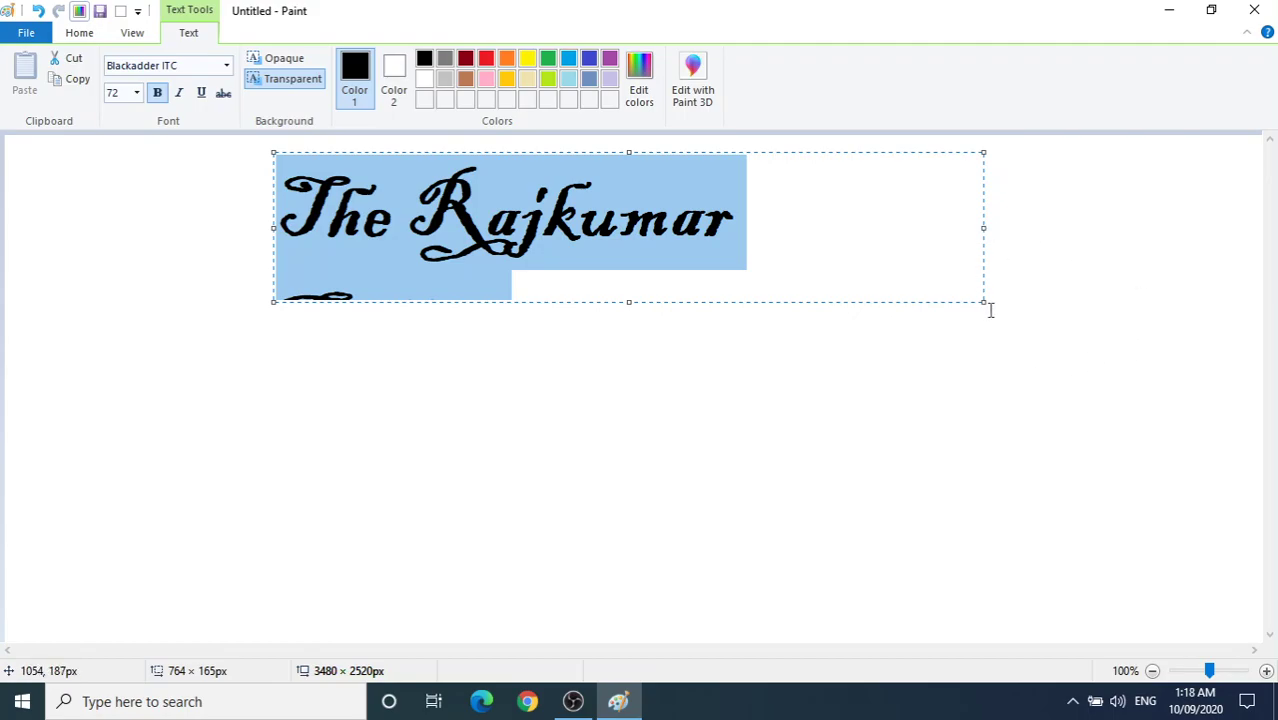
drag(982, 302, 1026, 339)
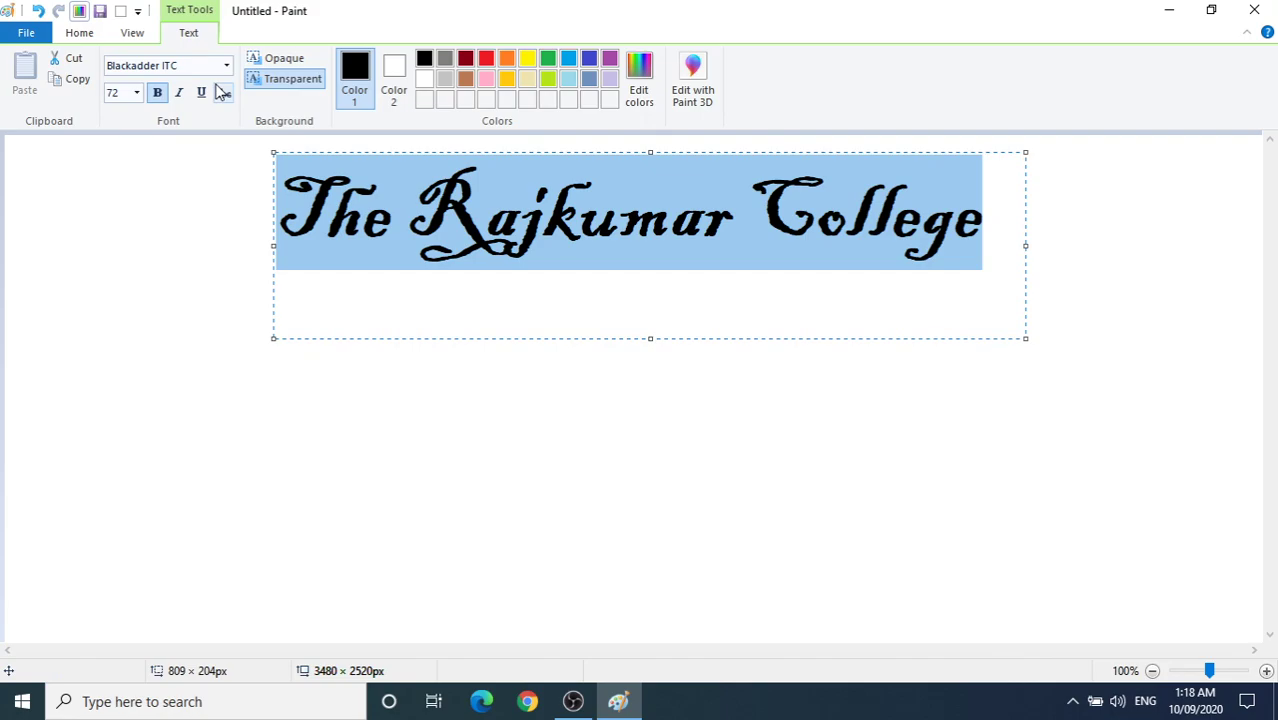
Step: Try italic, underline and strikethrough on the heading, leaving all three on
click(178, 95)
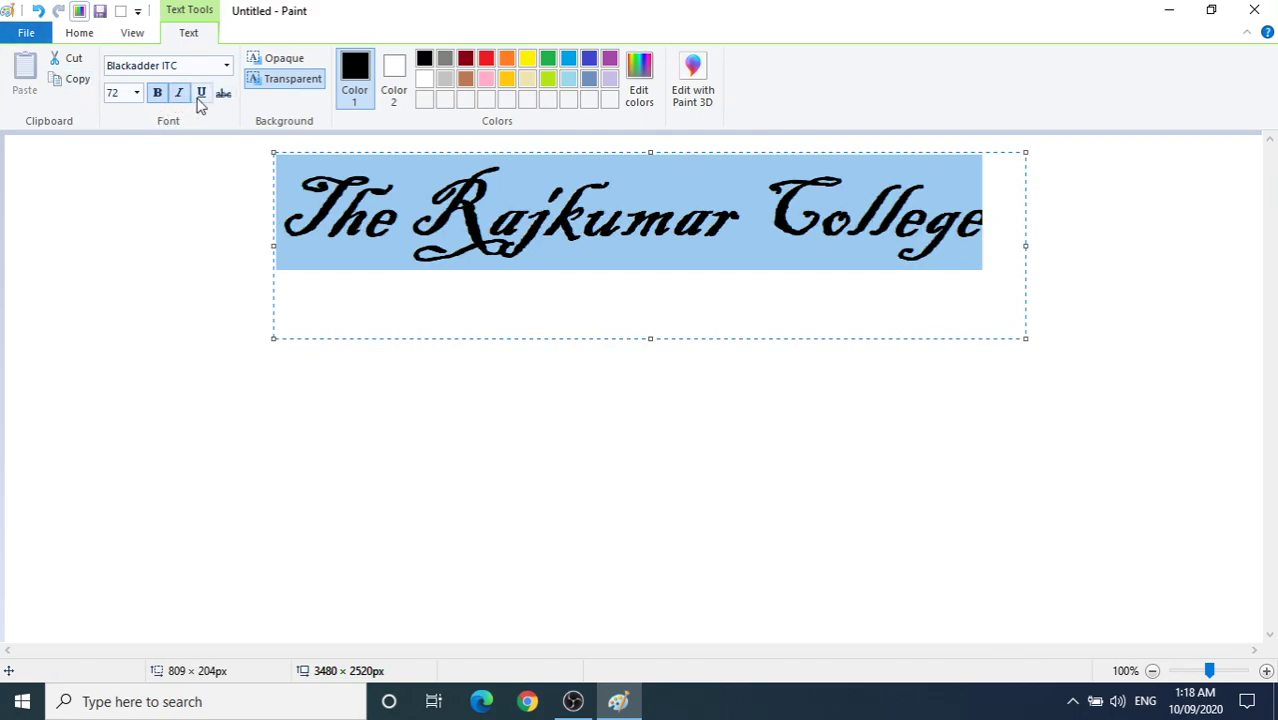
click(181, 99)
click(181, 100)
click(181, 100)
click(181, 100)
click(182, 100)
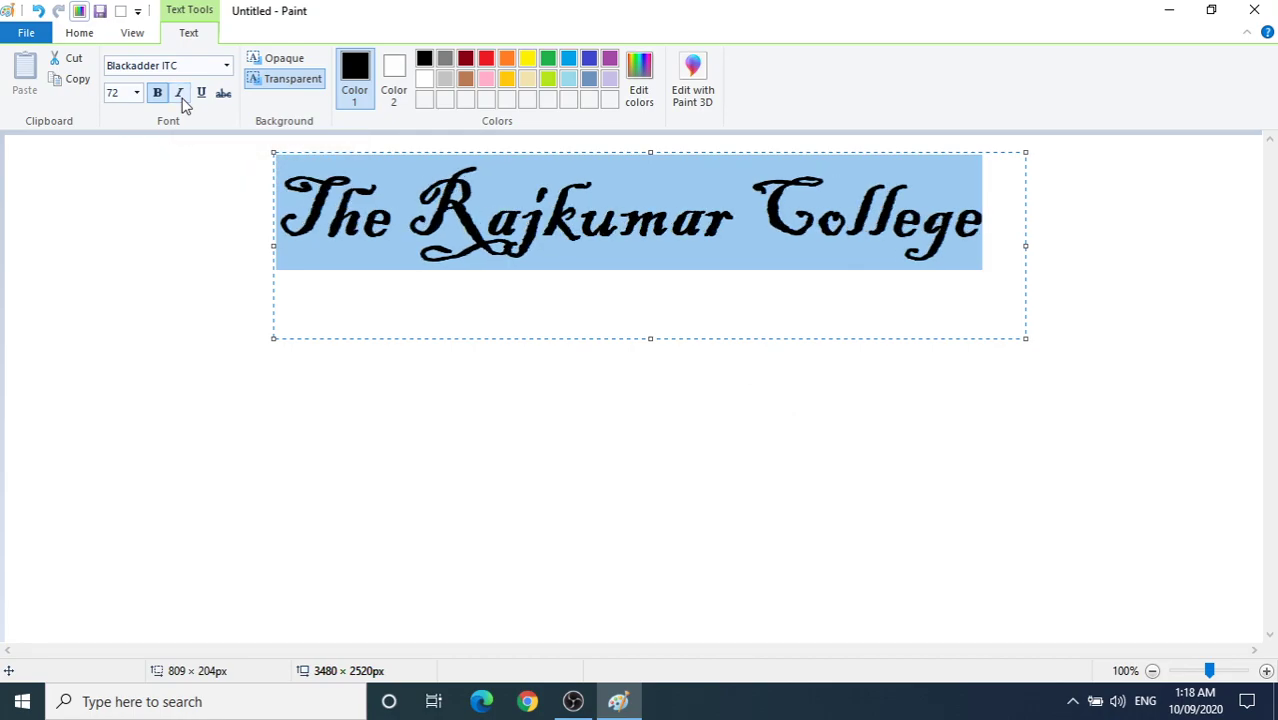
click(182, 100)
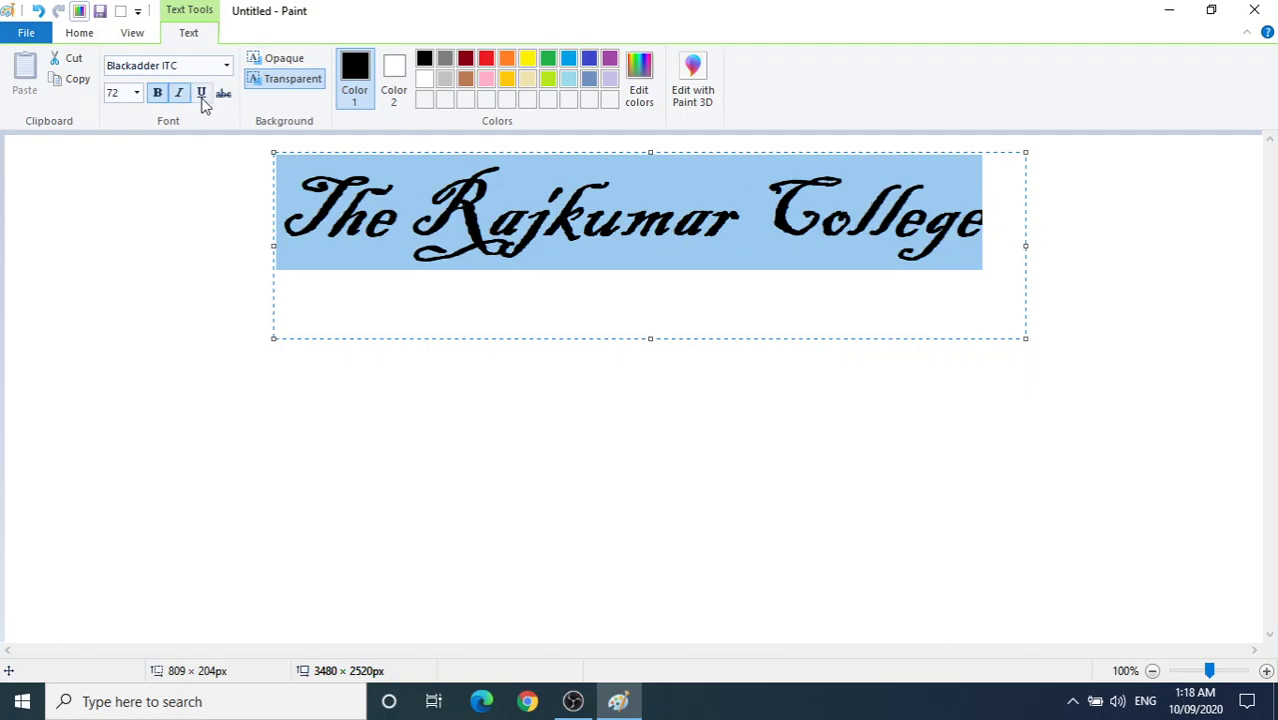
click(202, 101)
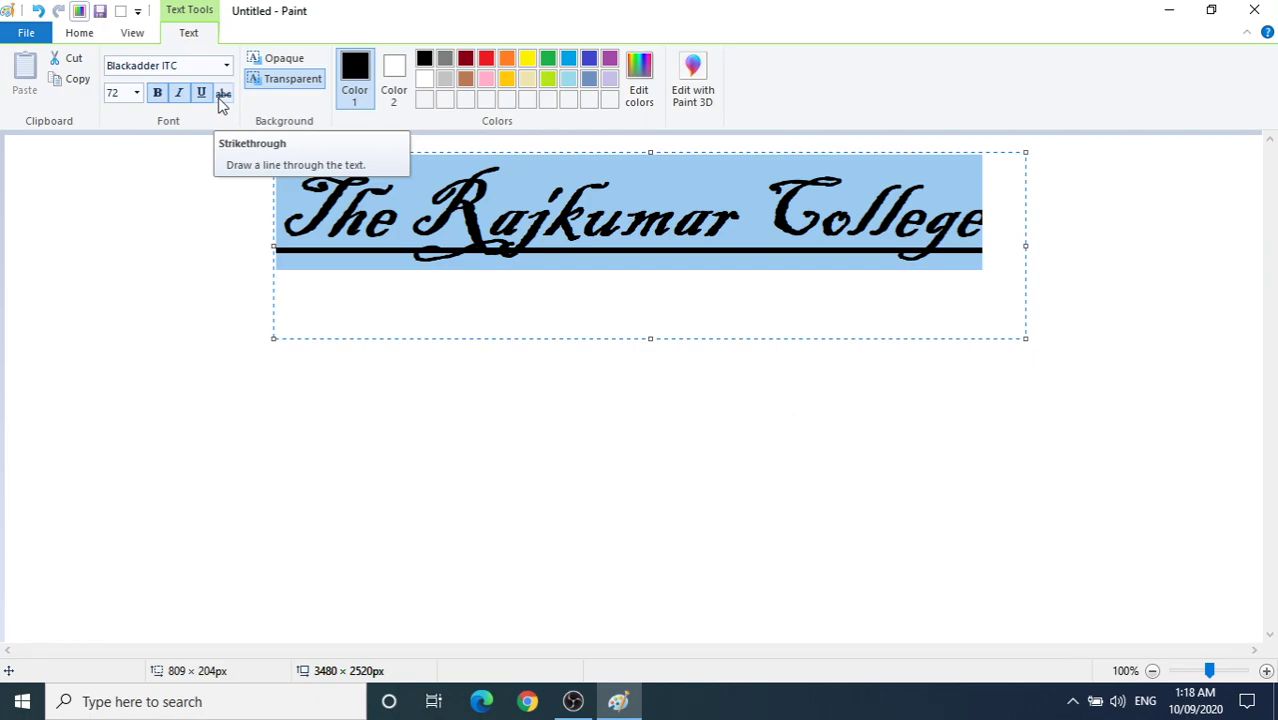
click(222, 100)
click(222, 100)
click(222, 100)
click(222, 100)
click(222, 100)
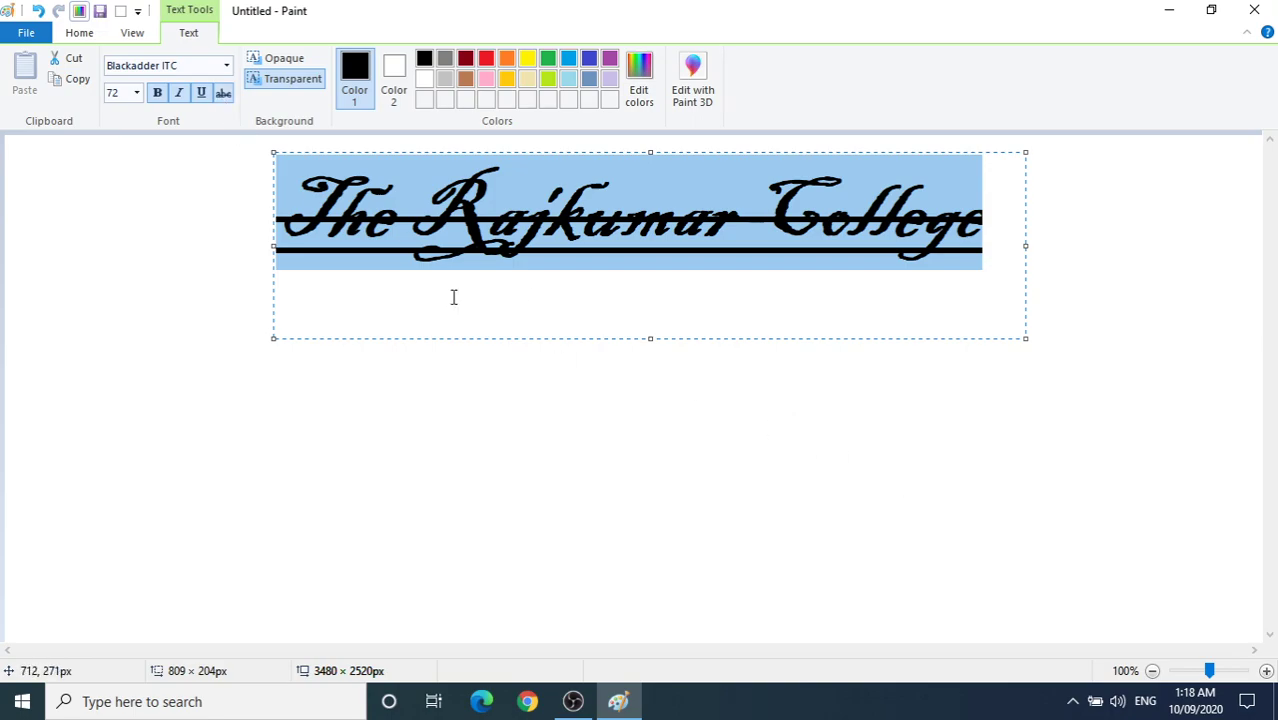
Step: Turn off strikethrough, underline, italic and bold on the title
click(223, 94)
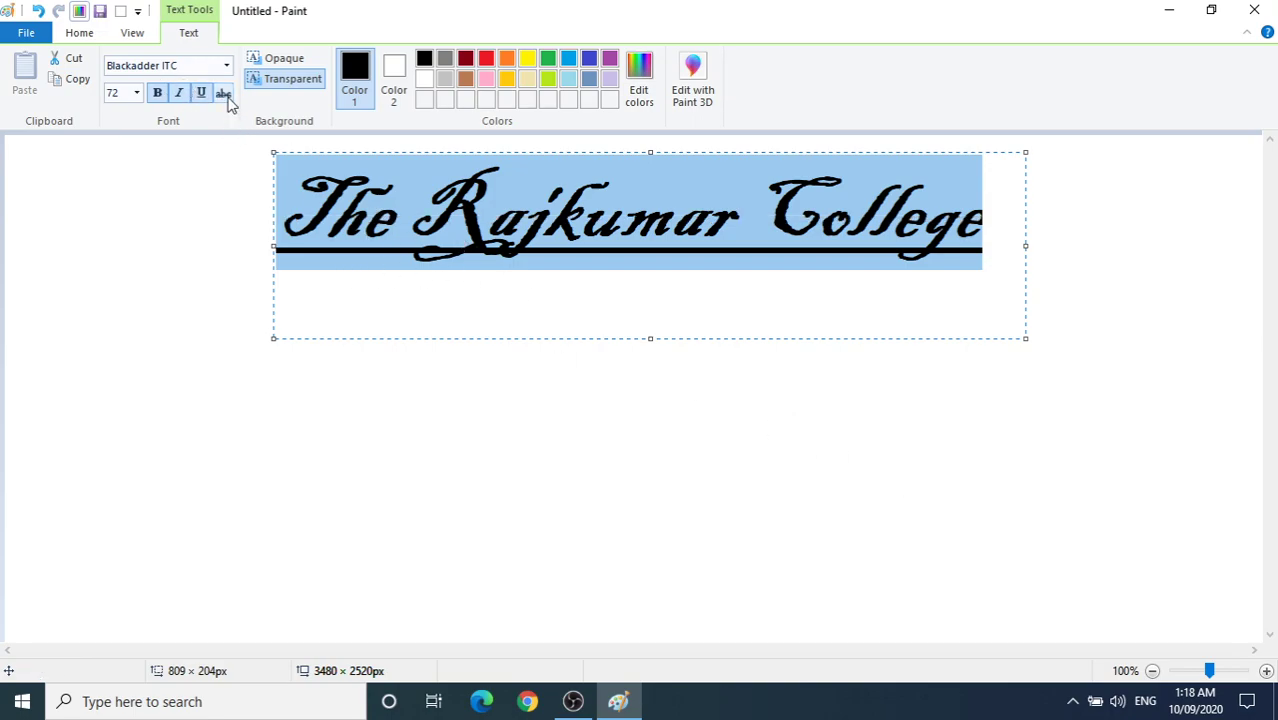
click(199, 105)
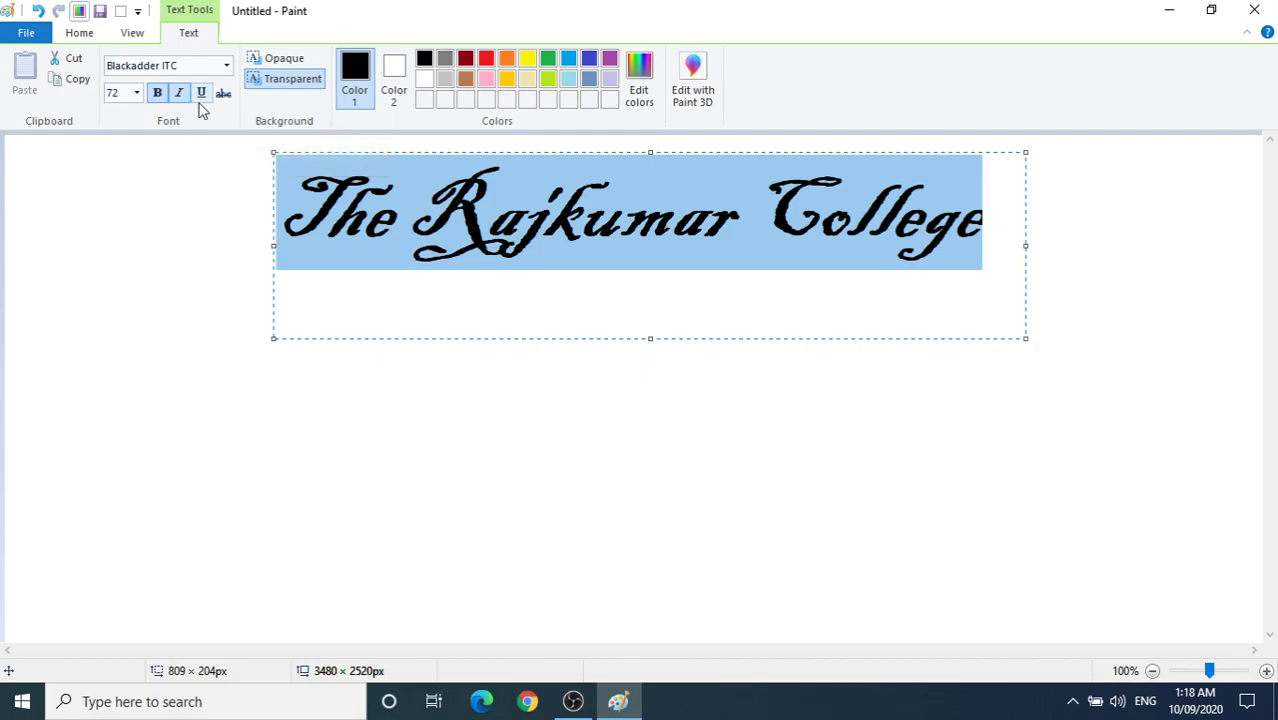
click(182, 104)
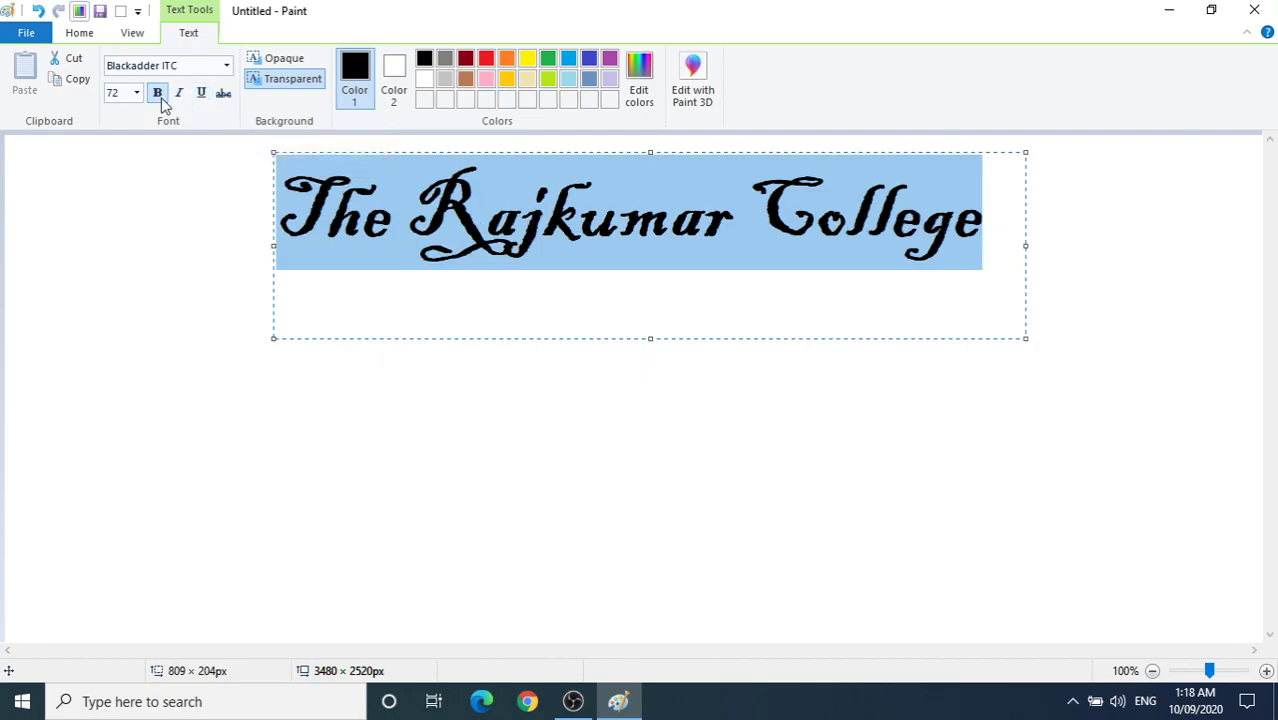
click(160, 96)
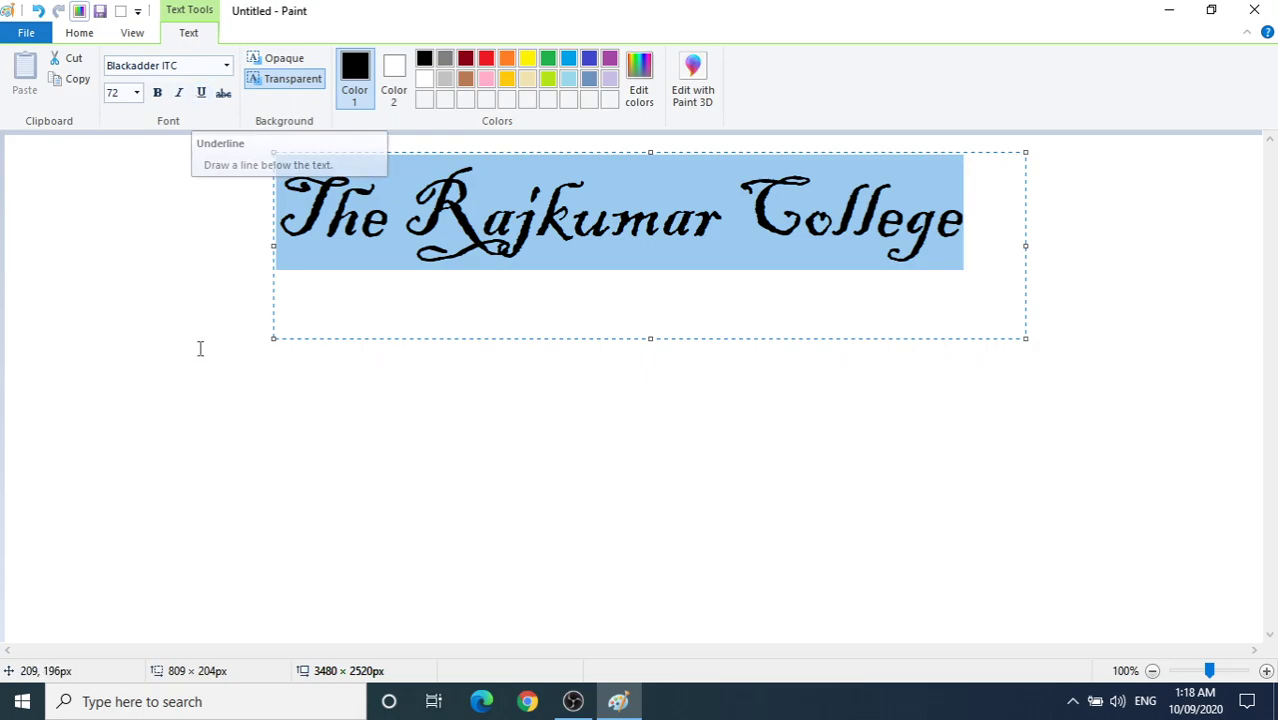
Step: Shorten the title's text box, move it down and left, keeping a transparent background
click(650, 333)
drag(650, 338, 660, 274)
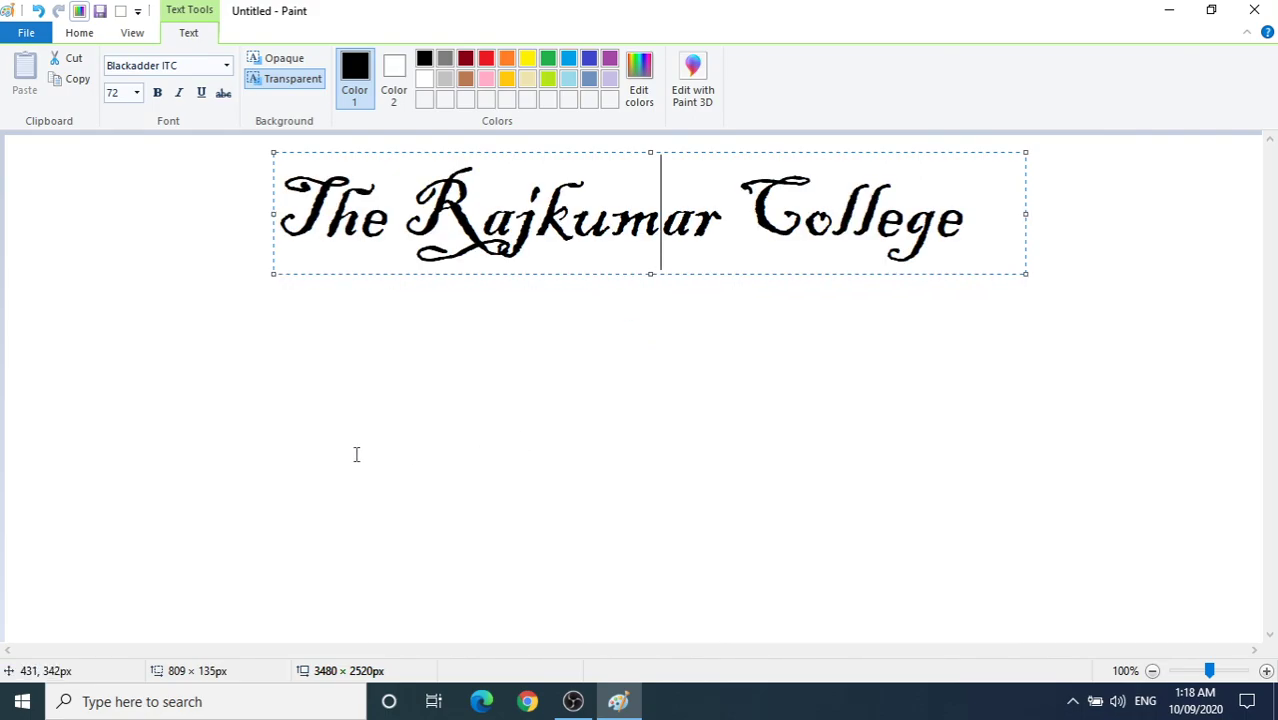
click(292, 82)
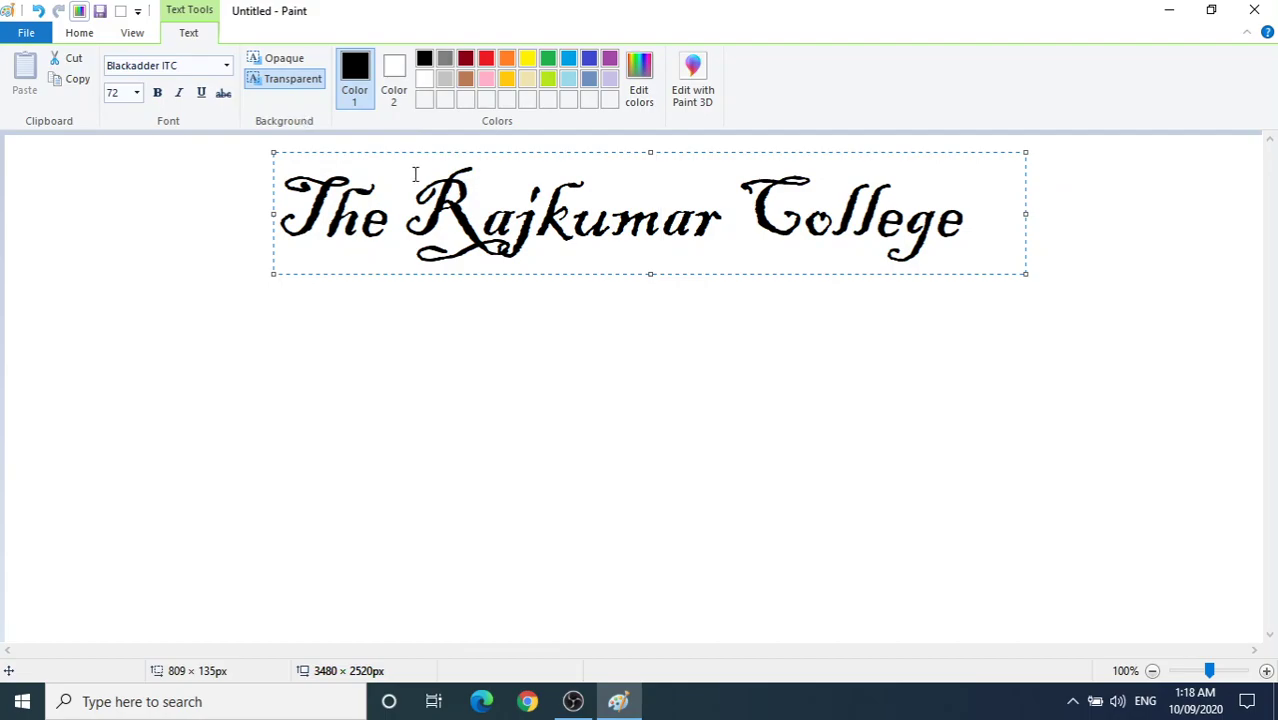
drag(426, 152, 410, 260)
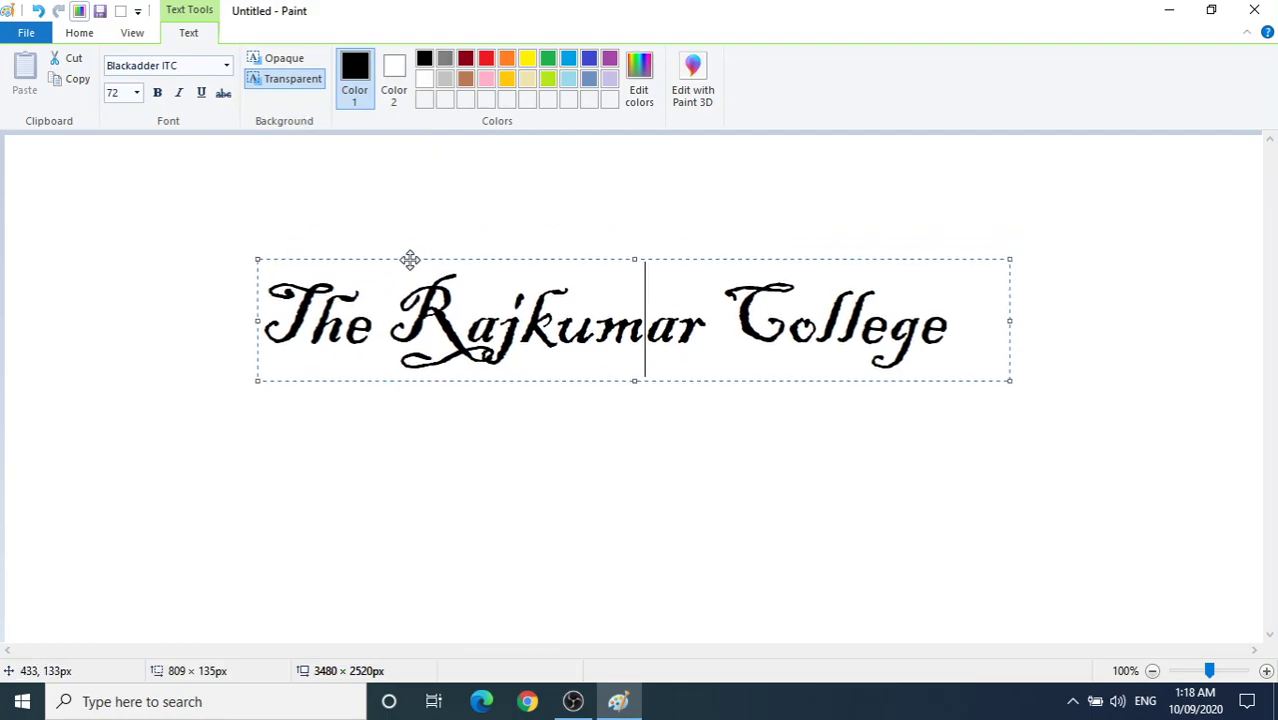
click(285, 62)
click(289, 80)
click(157, 92)
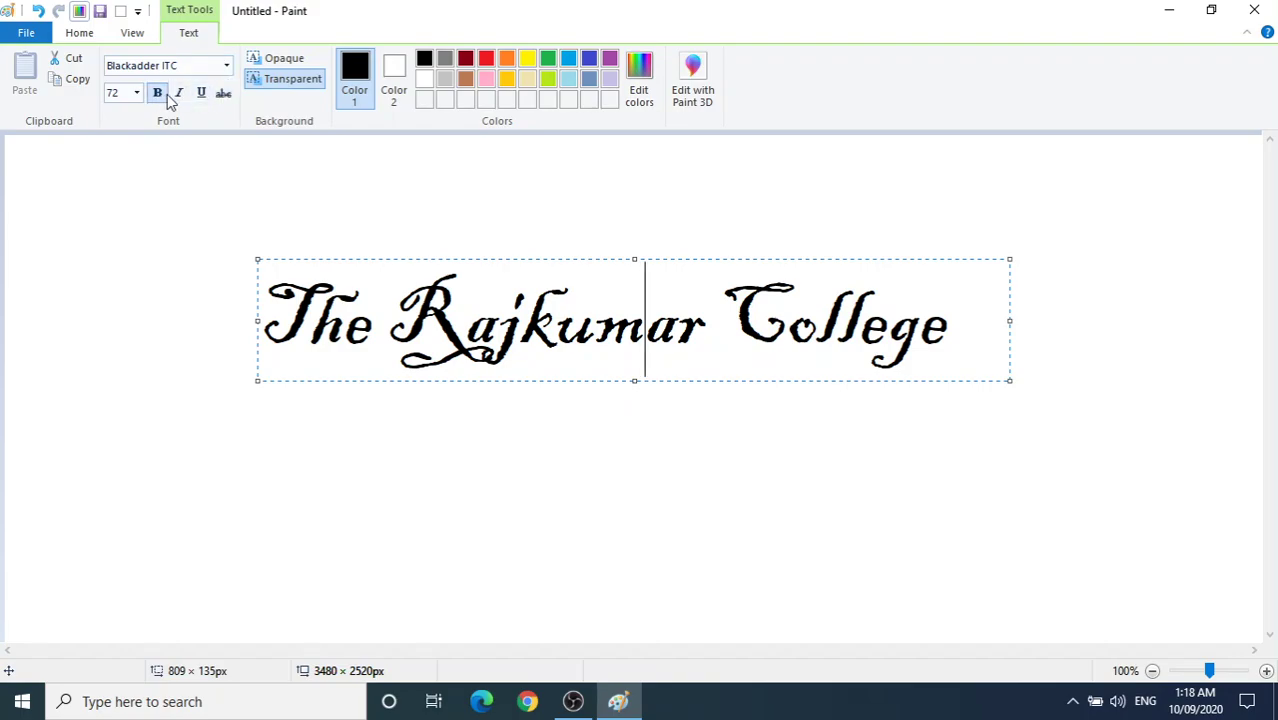
click(180, 94)
click(466, 362)
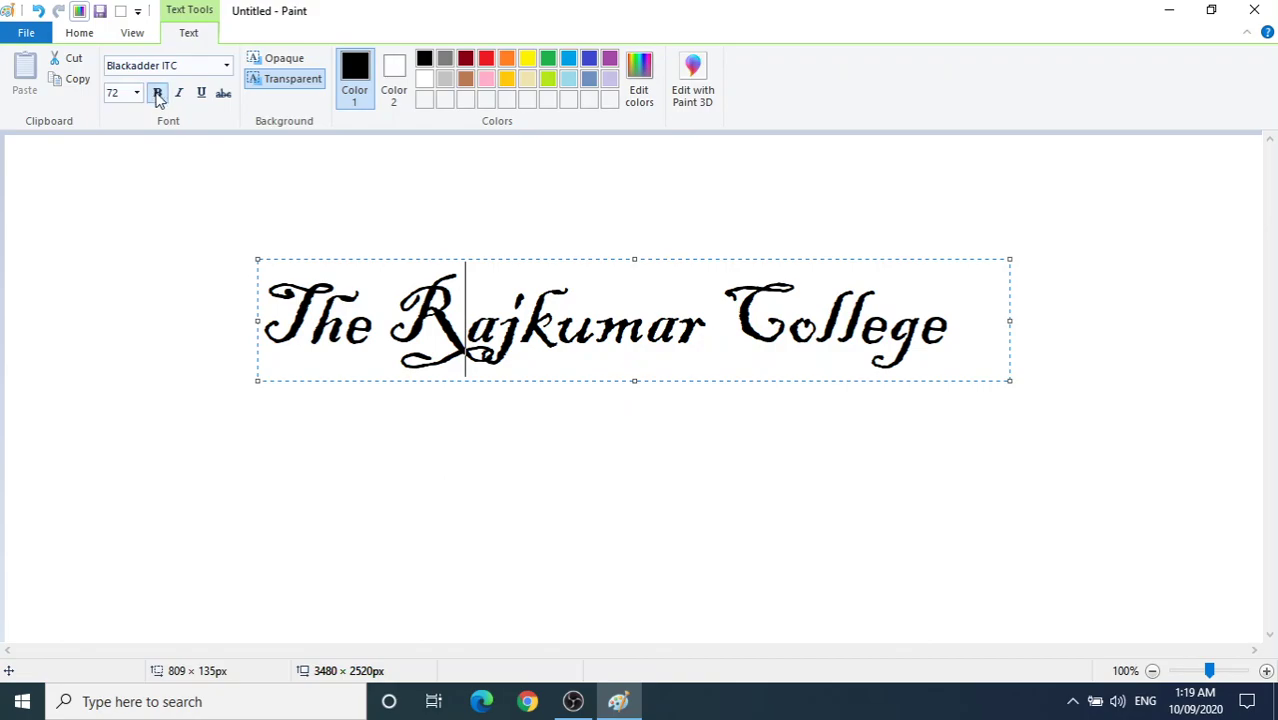
click(328, 426)
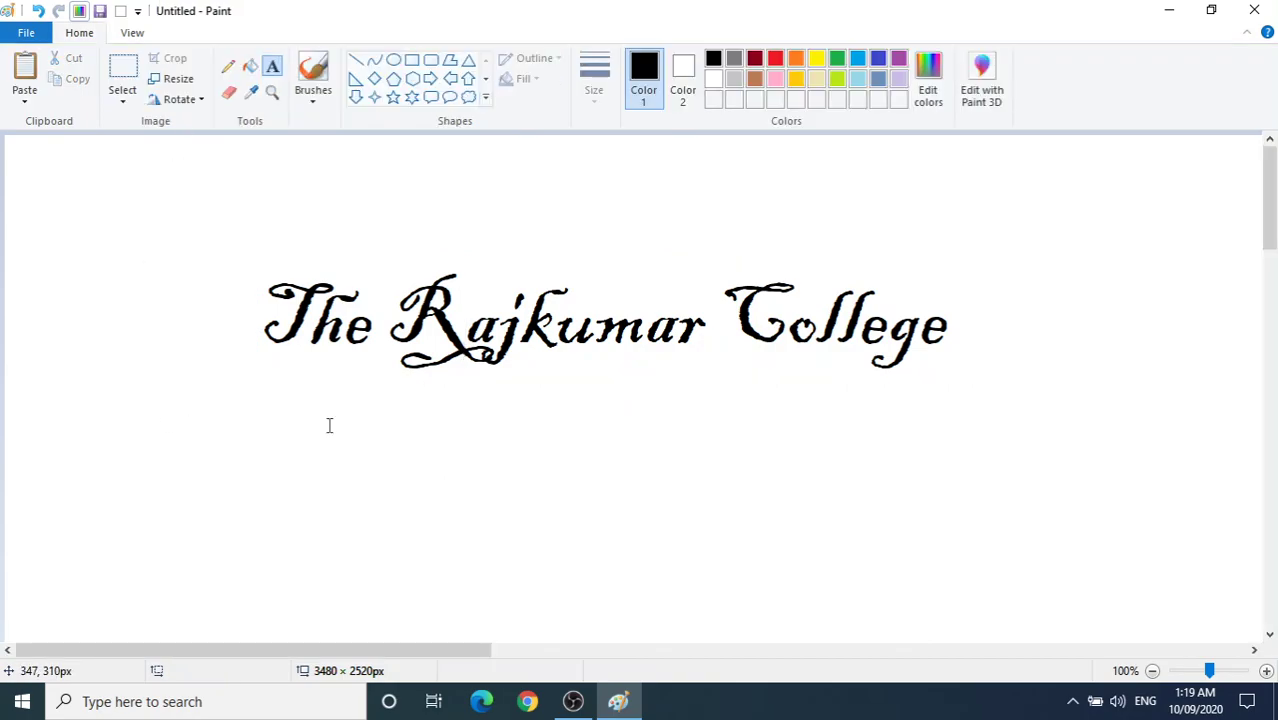
click(279, 320)
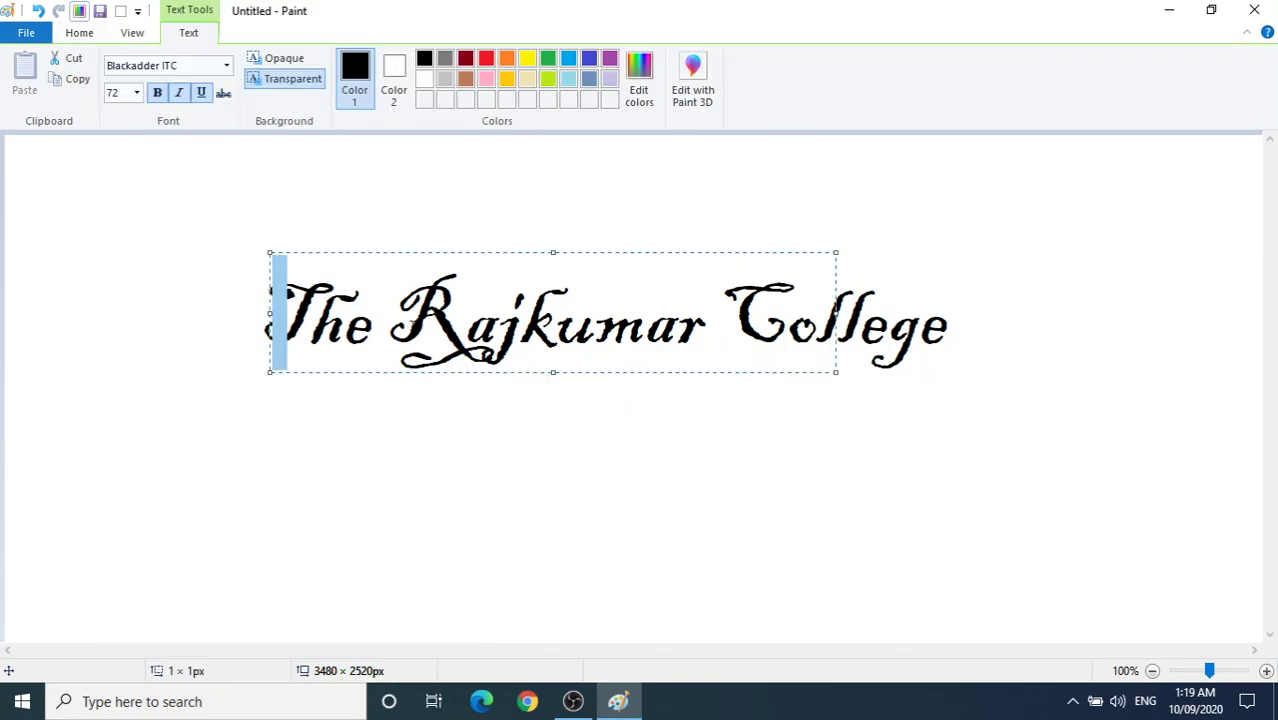
click(890, 357)
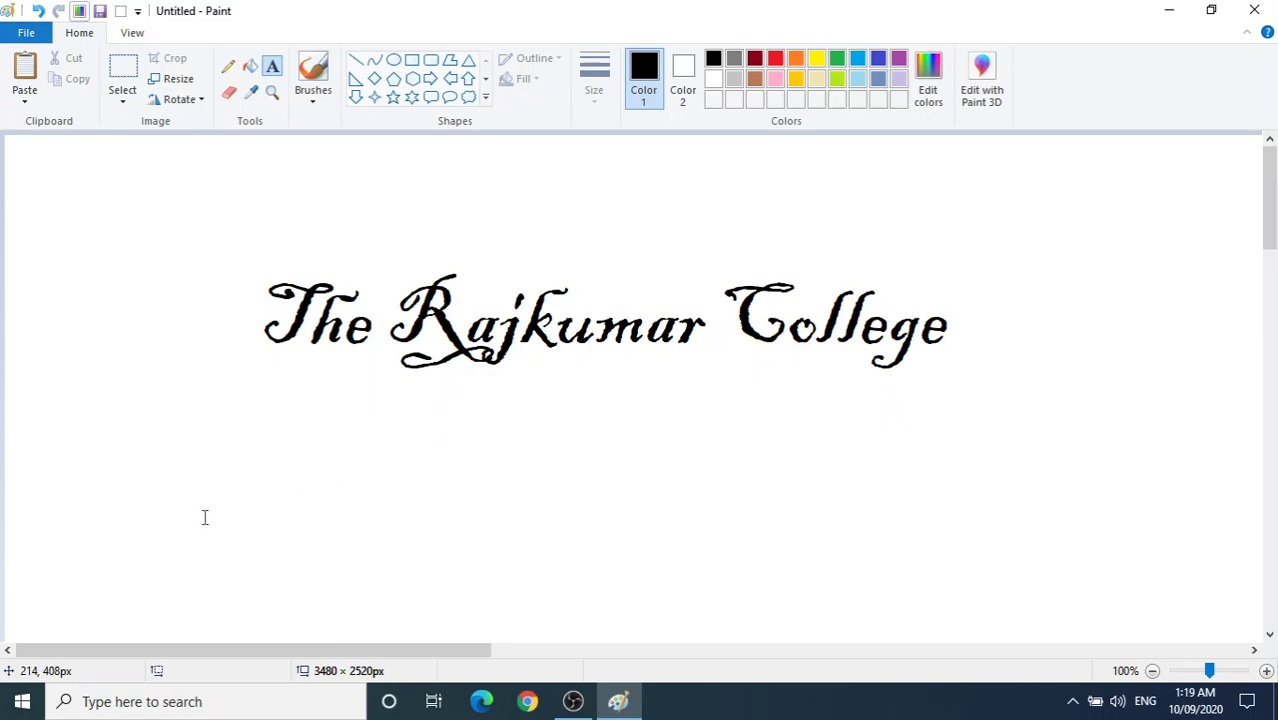
Step: Select the title, zoom in to 300%, then use the zoom slider to return to 100%
click(122, 72)
drag(213, 247, 1004, 407)
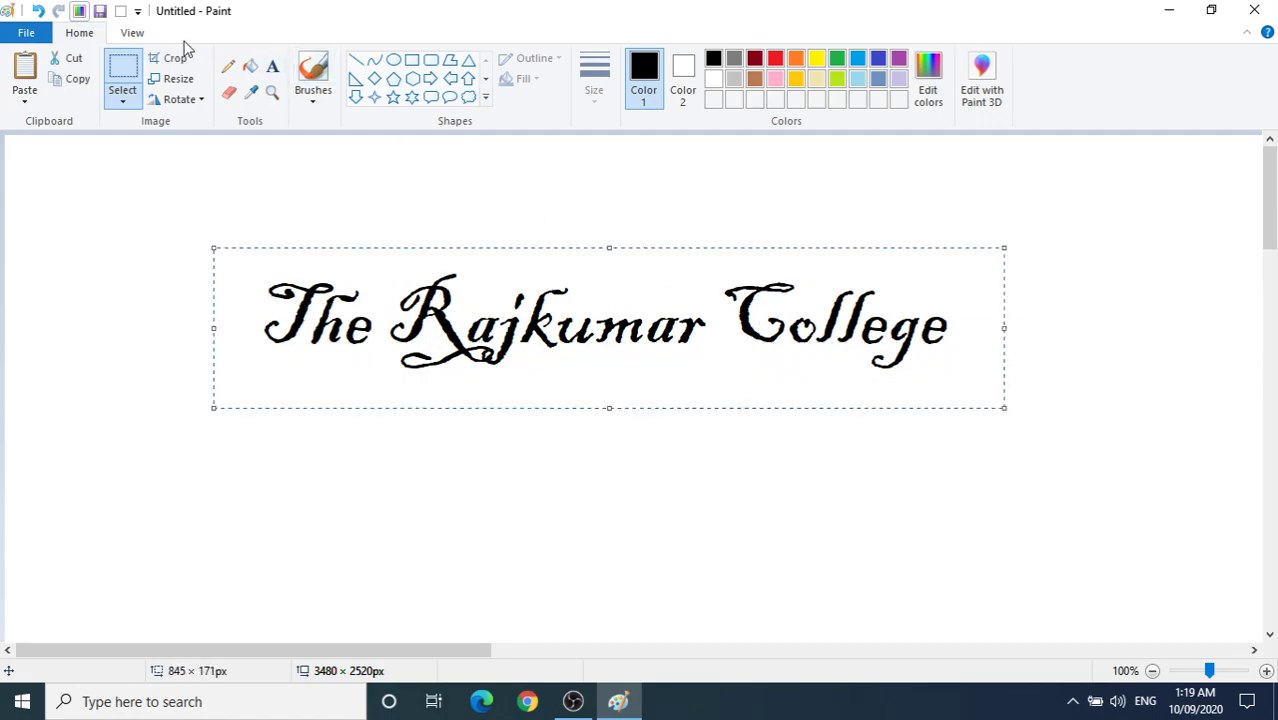
click(133, 33)
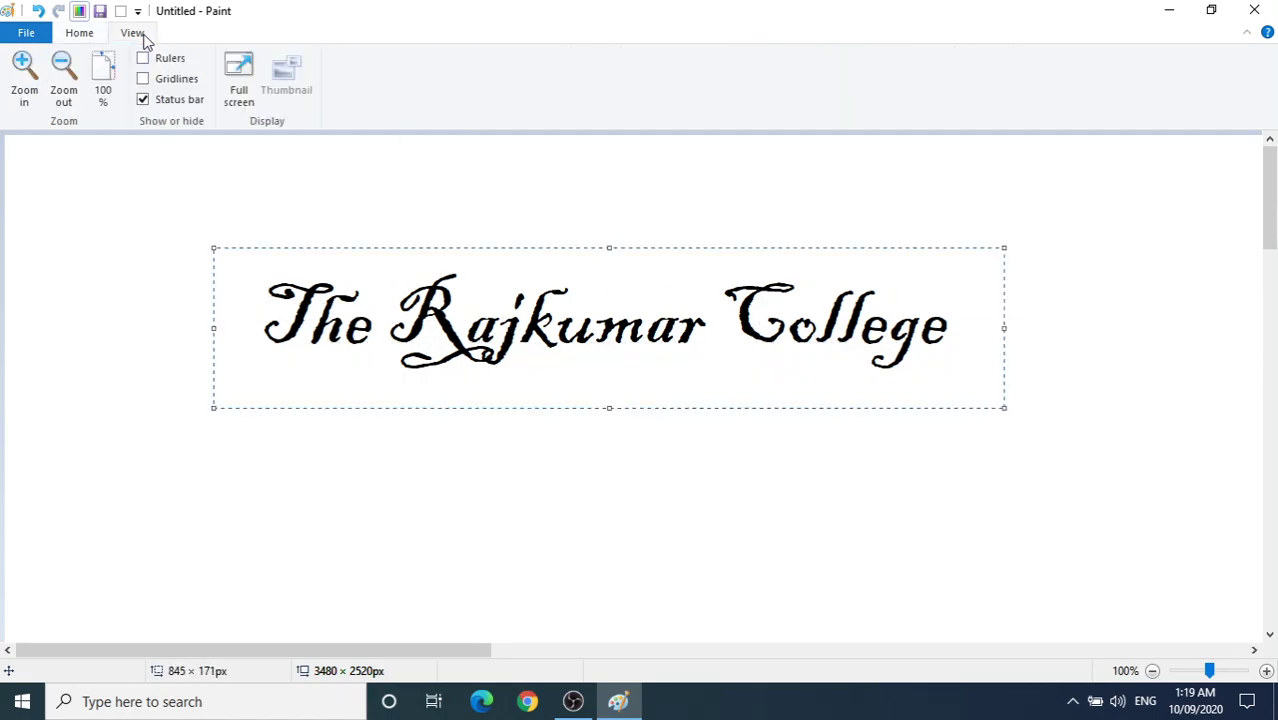
click(24, 82)
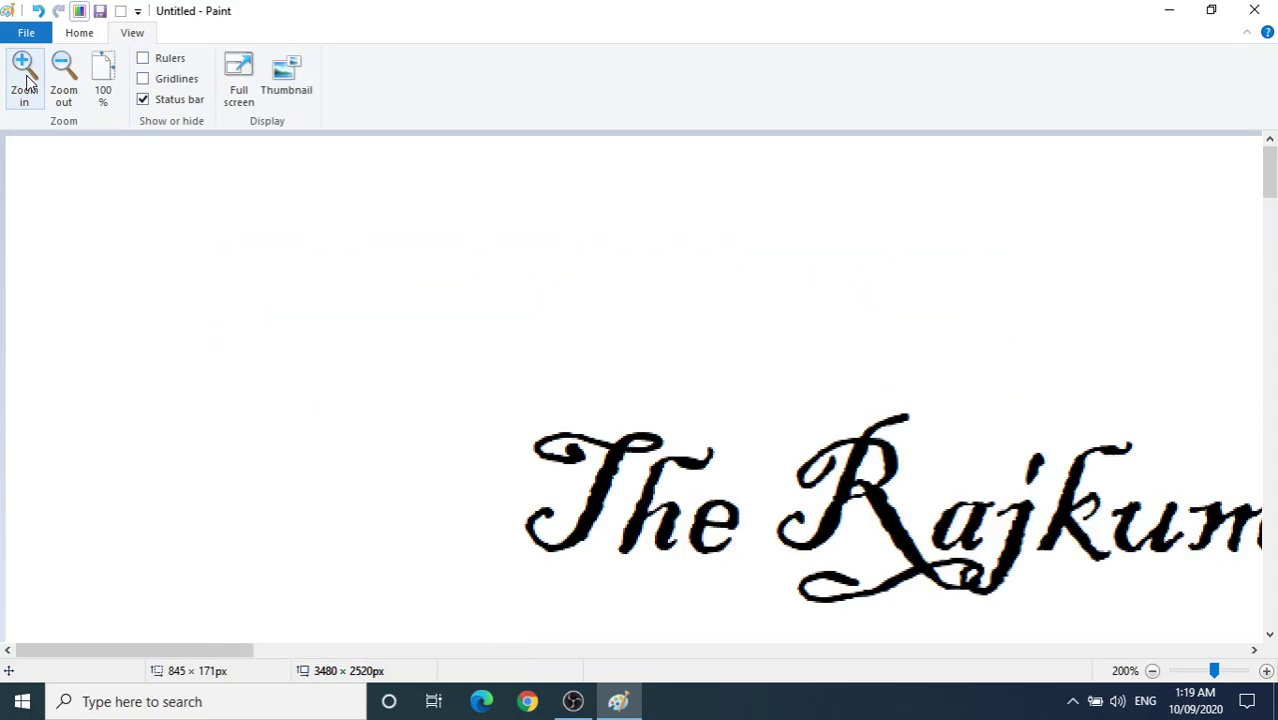
click(27, 84)
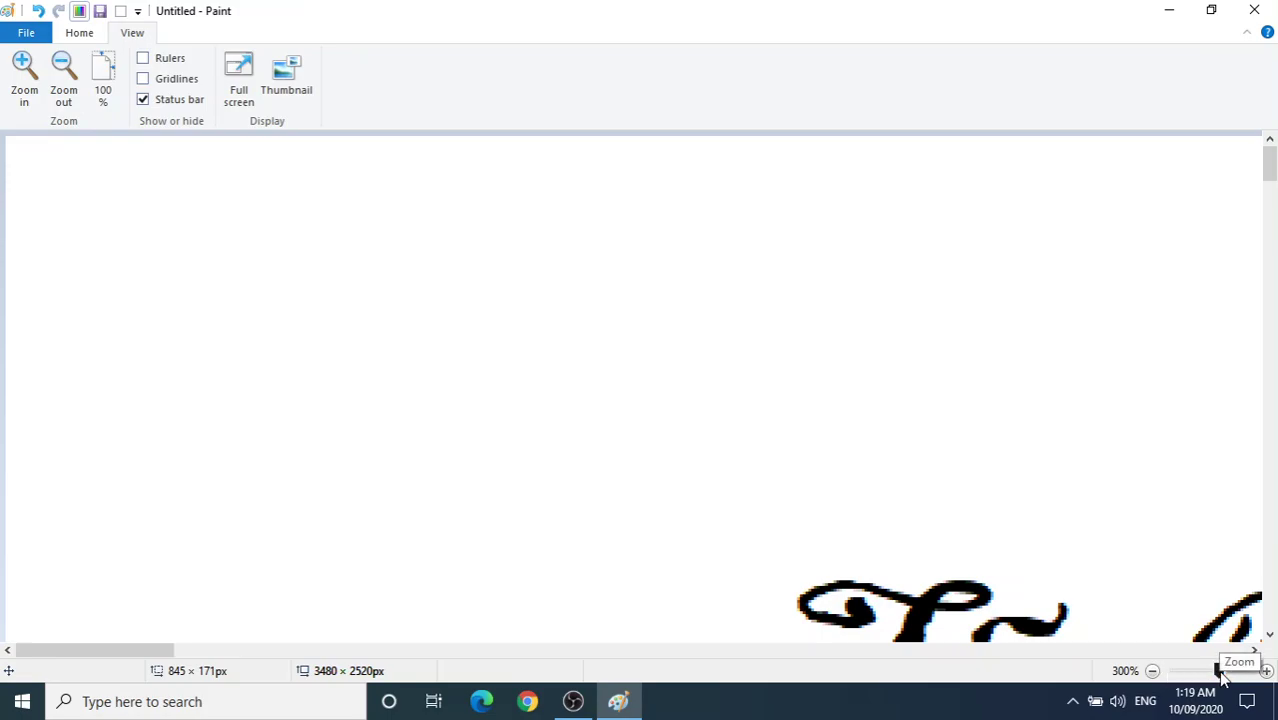
drag(1221, 672, 1175, 678)
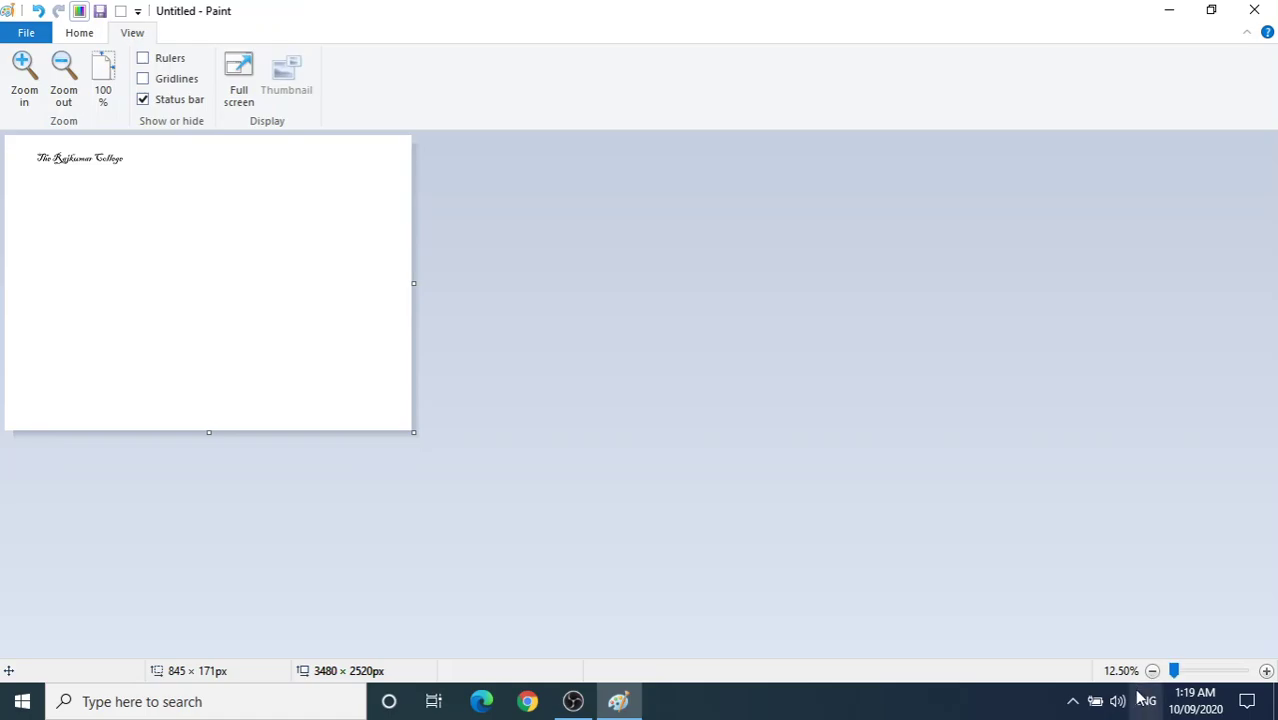
drag(1175, 676, 1213, 674)
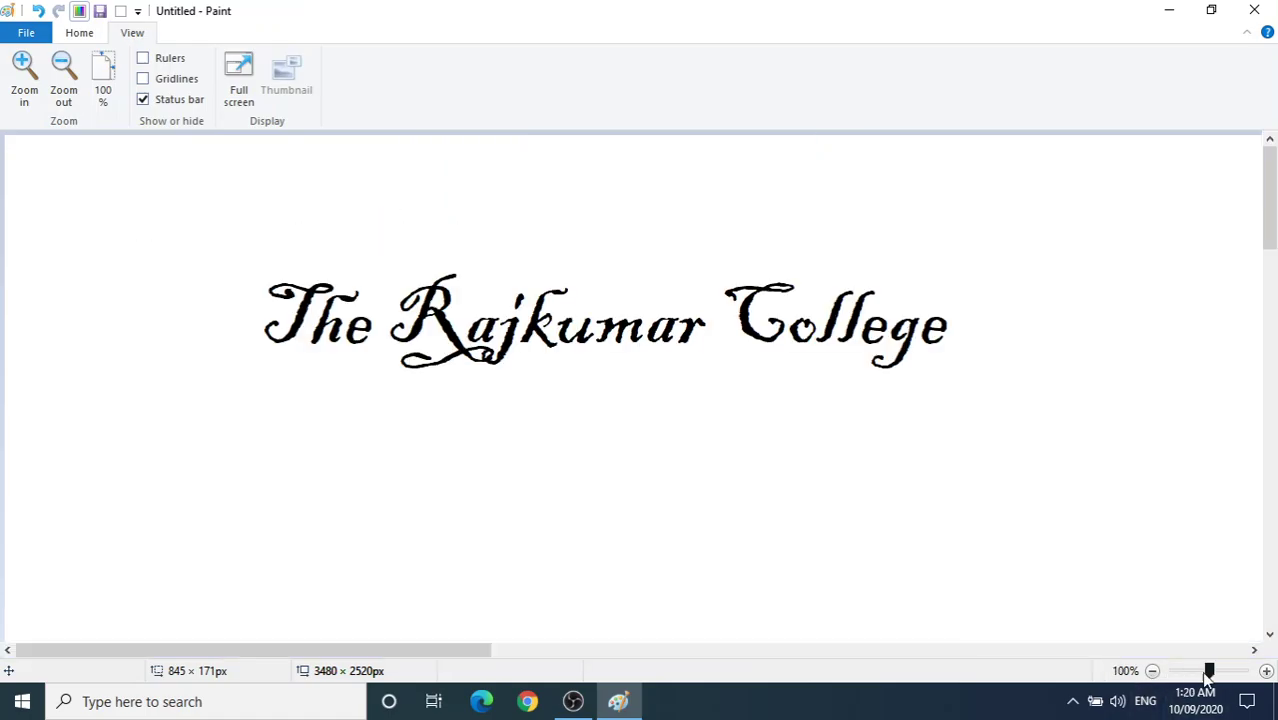
click(30, 95)
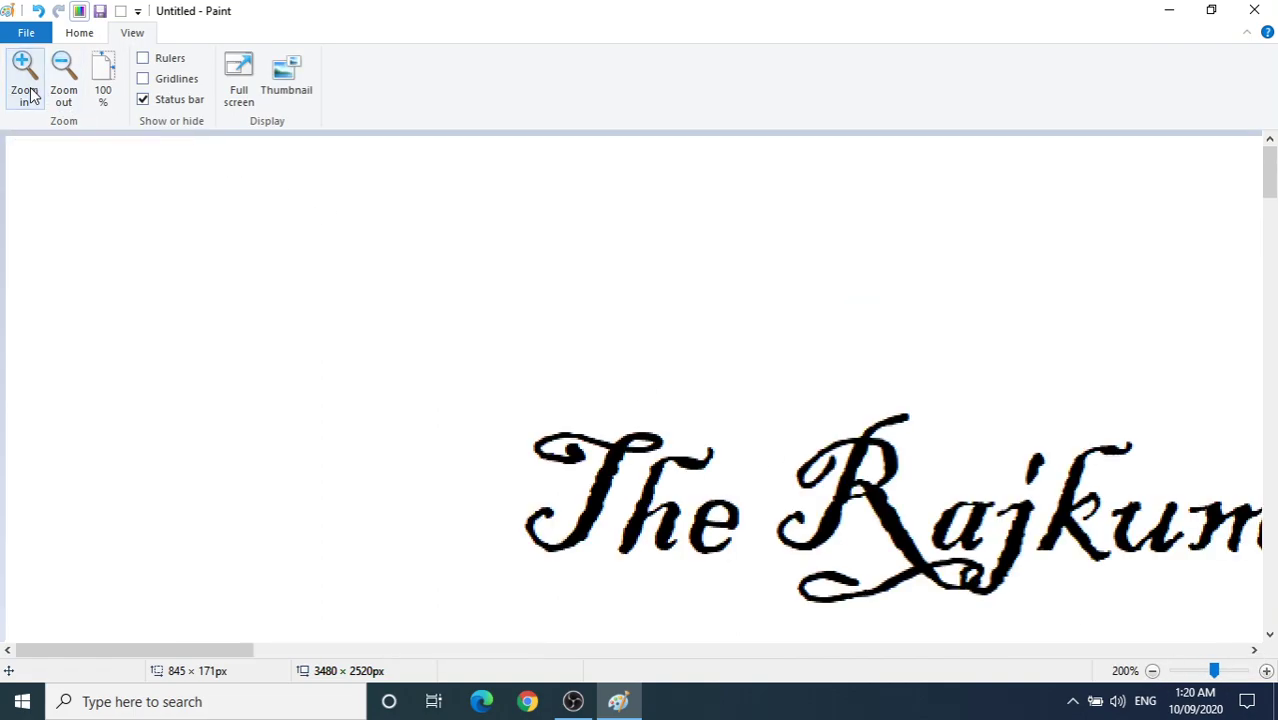
click(72, 98)
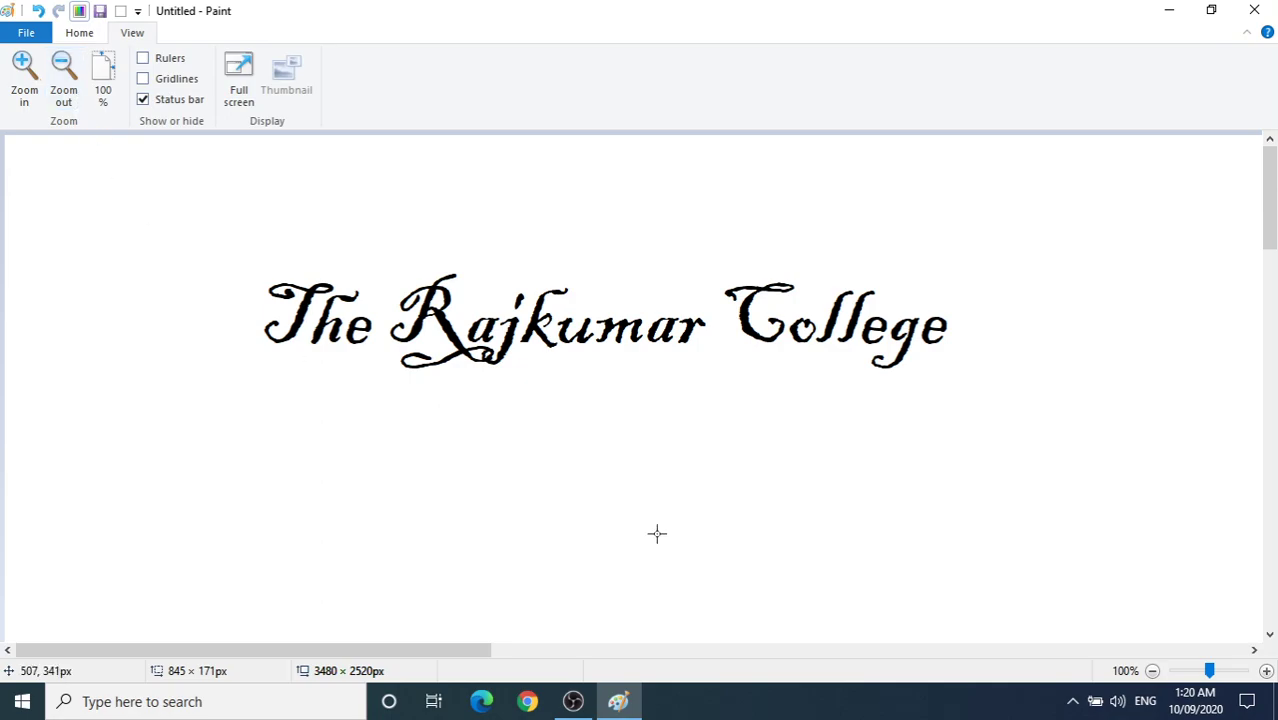
drag(1210, 672, 1213, 677)
Step: Create a new picture, choosing Don't Save for the current heading drawing
click(72, 35)
click(12, 36)
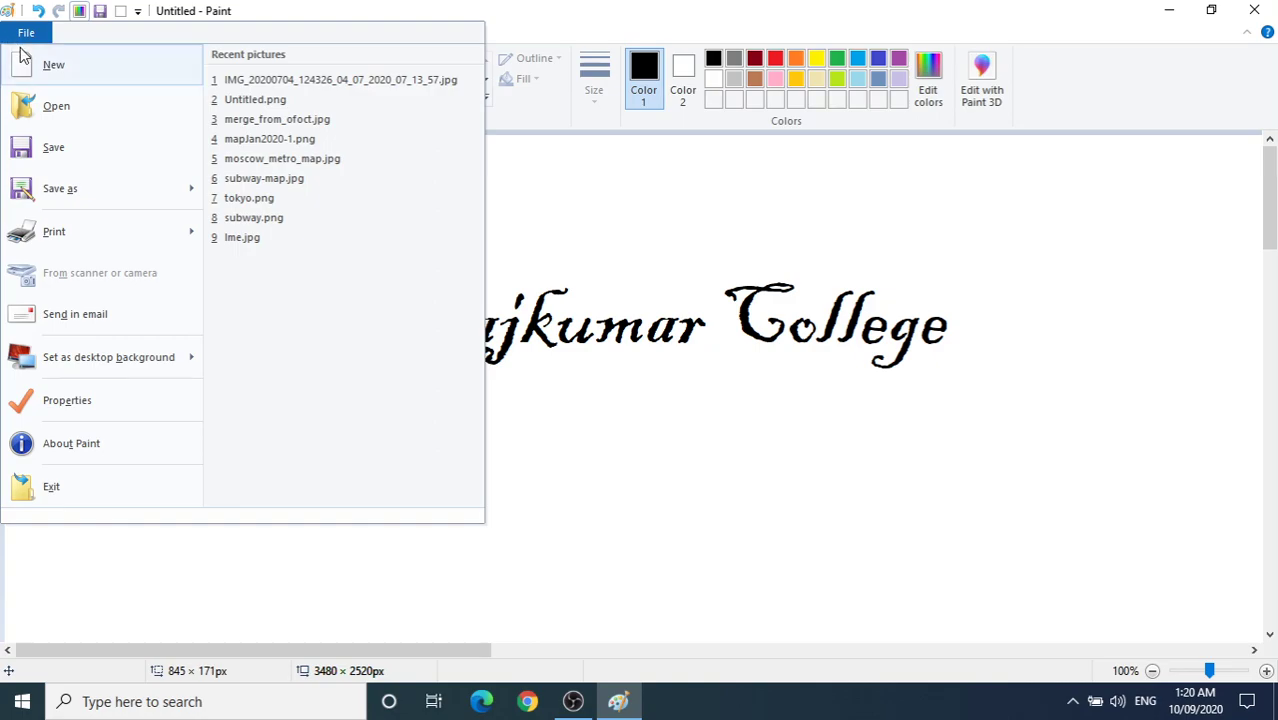
click(38, 76)
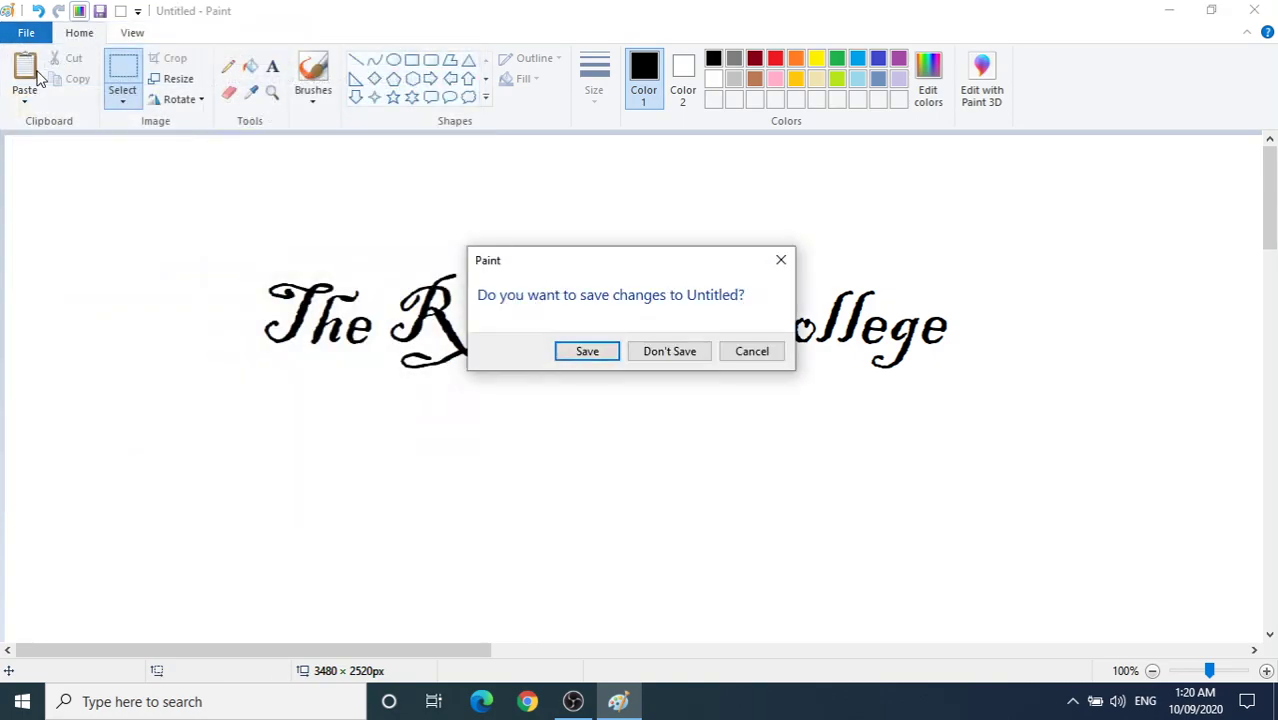
click(656, 355)
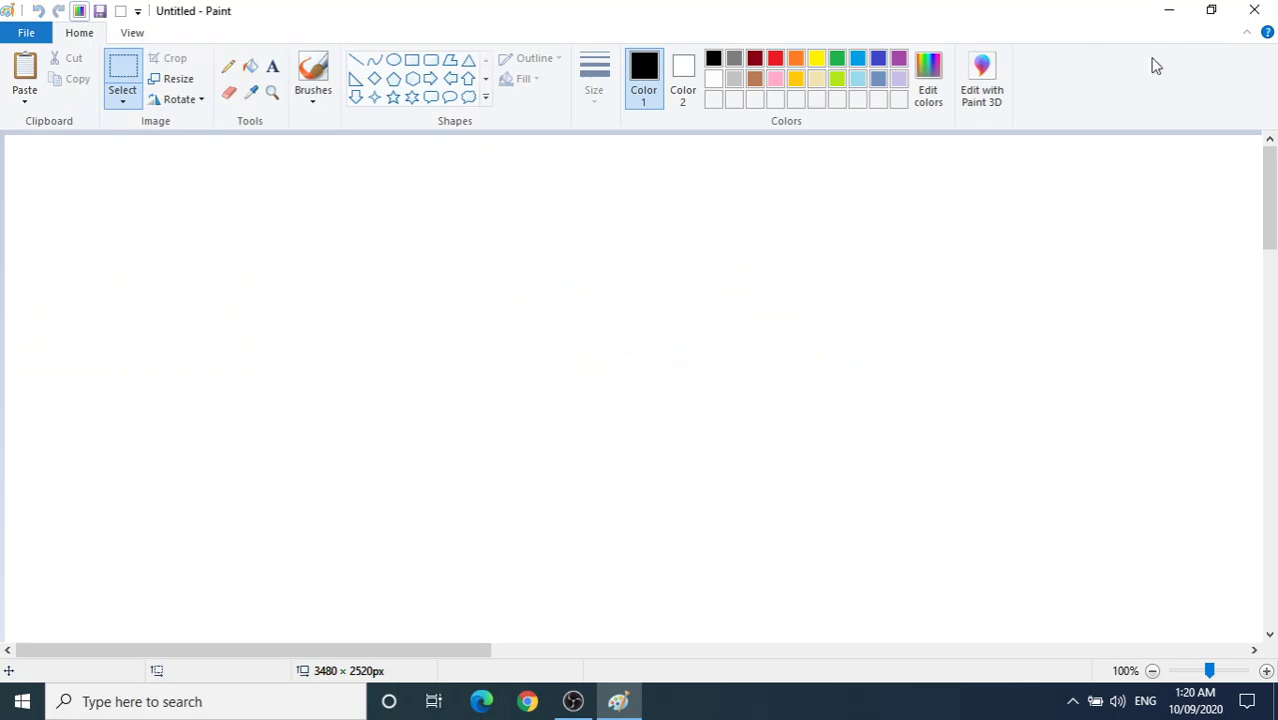
Step: Draw a circle with the Oval tool and nudge it slightly lower on the page
click(414, 101)
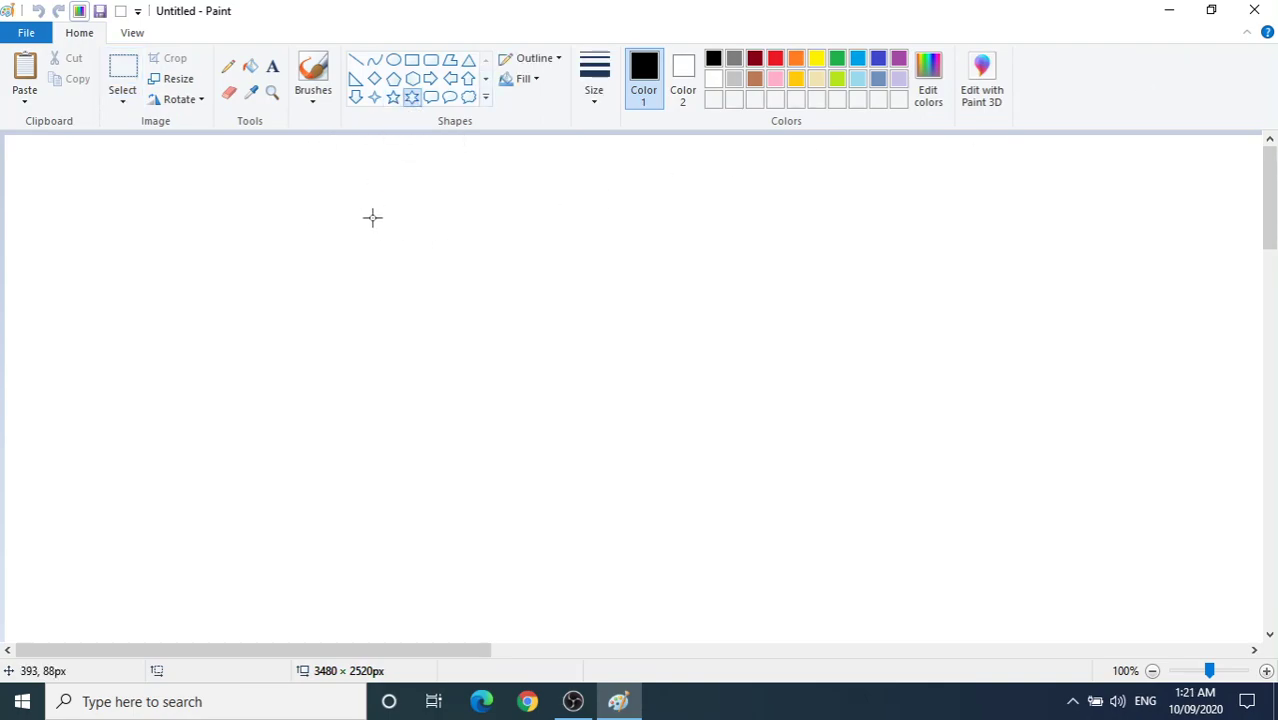
click(393, 60)
drag(455, 250, 545, 334)
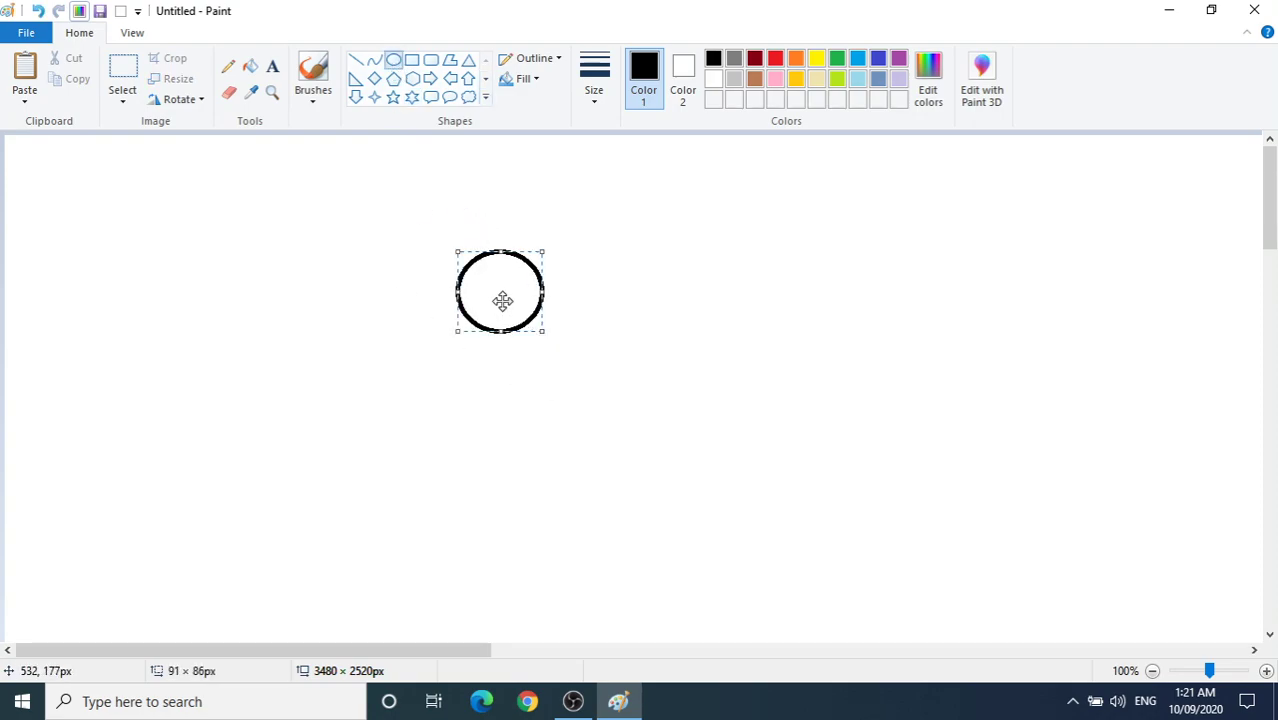
drag(502, 297, 507, 334)
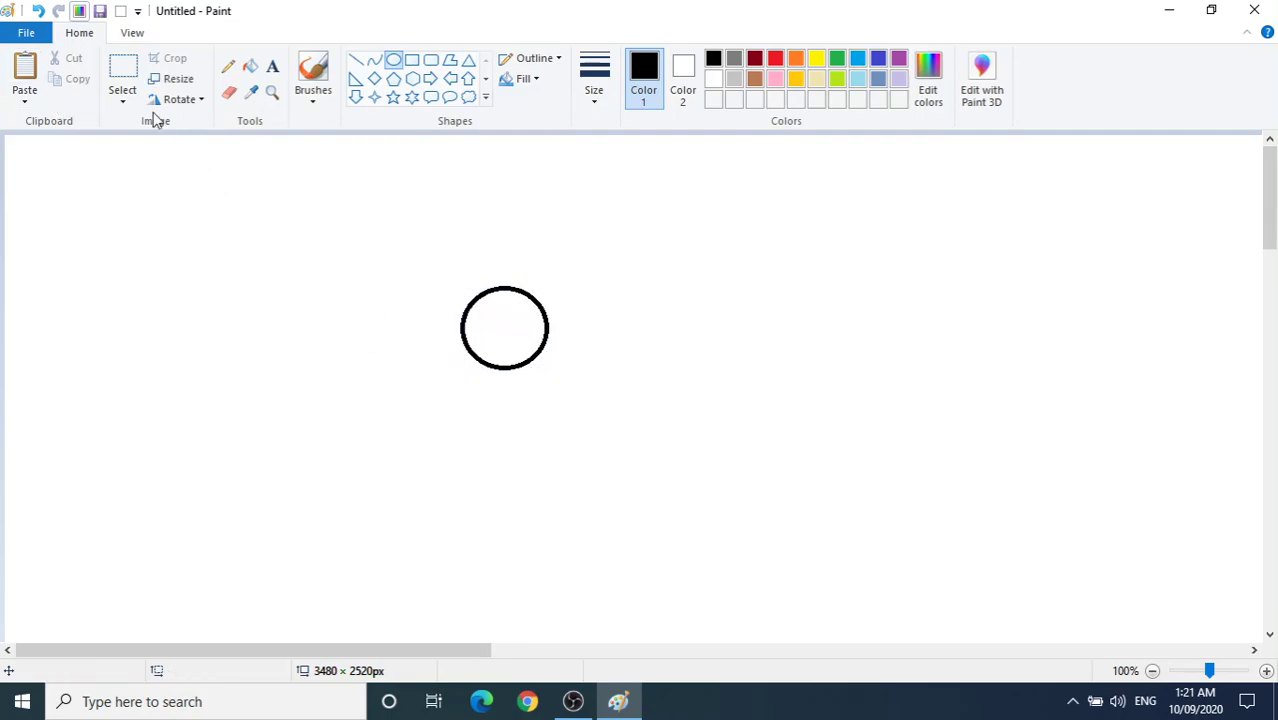
Step: Select and copy the circle, pasting two copies overlapping at the lower left
click(123, 75)
drag(451, 279, 564, 380)
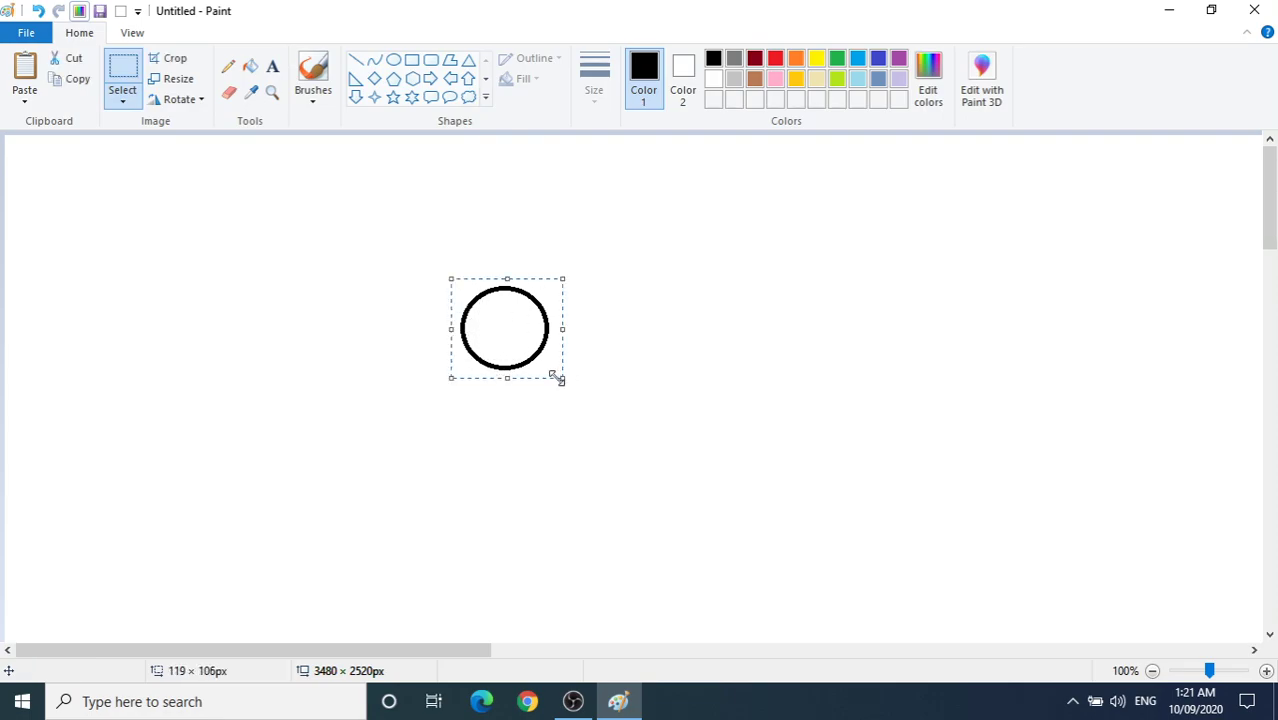
key(ctrl+c)
key(ctrl+v)
drag(51, 183, 430, 375)
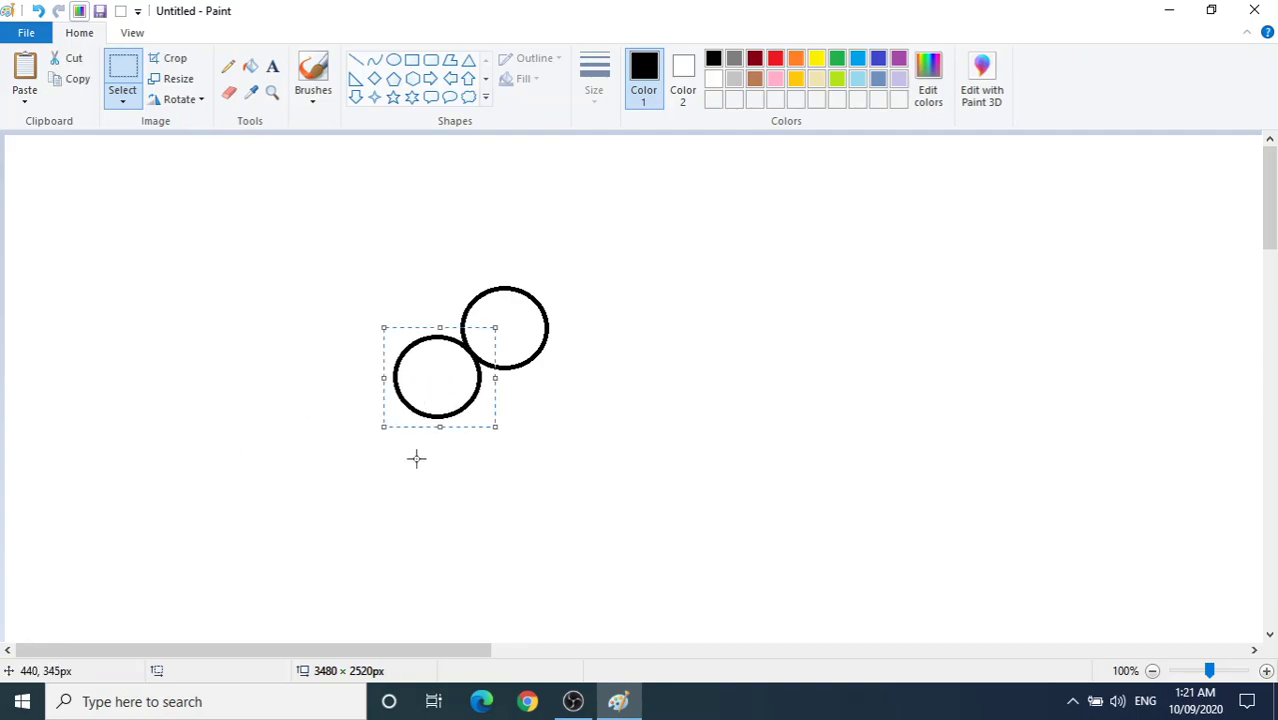
click(28, 80)
drag(86, 183, 451, 294)
Step: Paste four more copies above, right, below-right and below the cluster, then deselect to commit
click(26, 80)
drag(70, 182, 508, 243)
click(24, 80)
drag(55, 191, 582, 288)
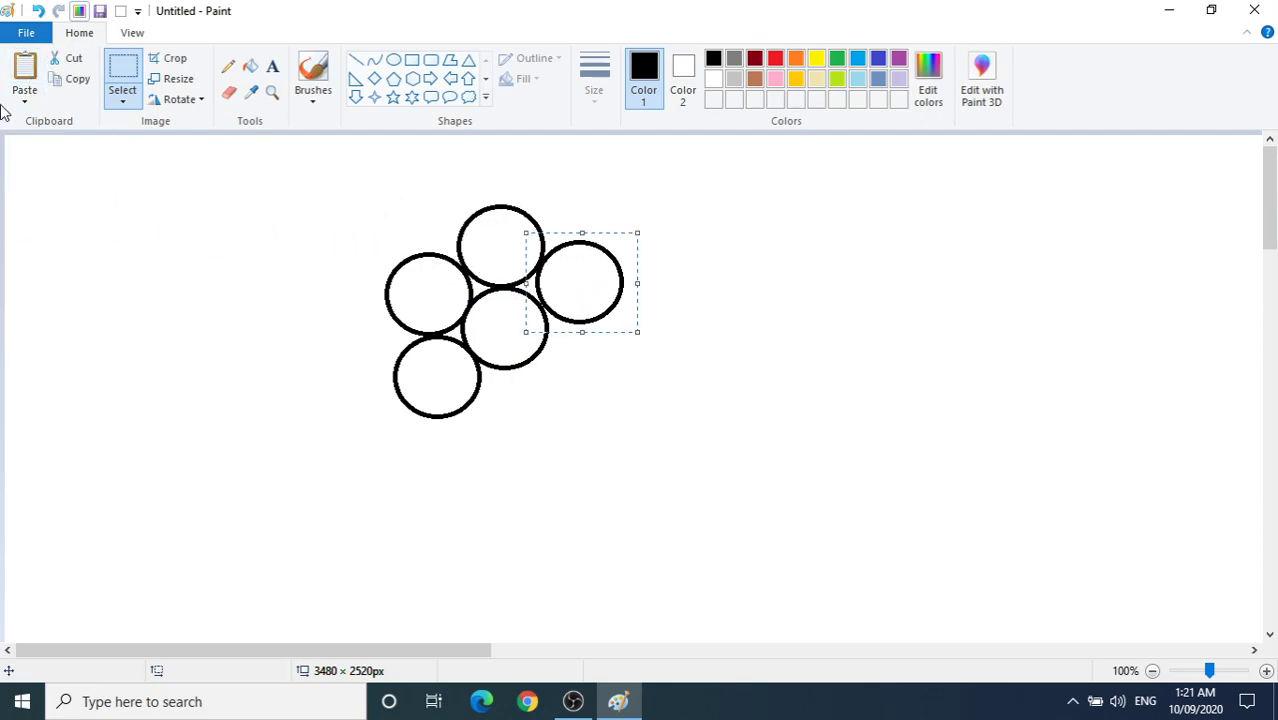
click(24, 80)
drag(43, 183, 562, 364)
click(24, 80)
drag(56, 172, 509, 401)
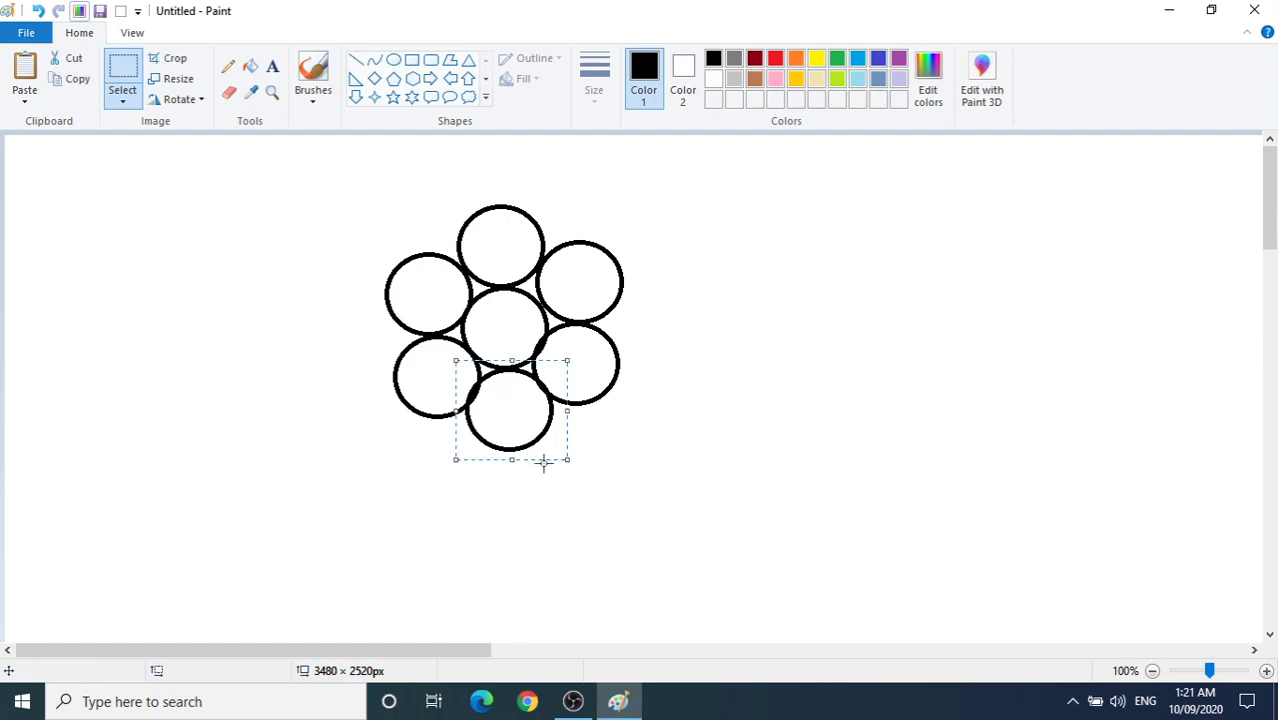
click(753, 447)
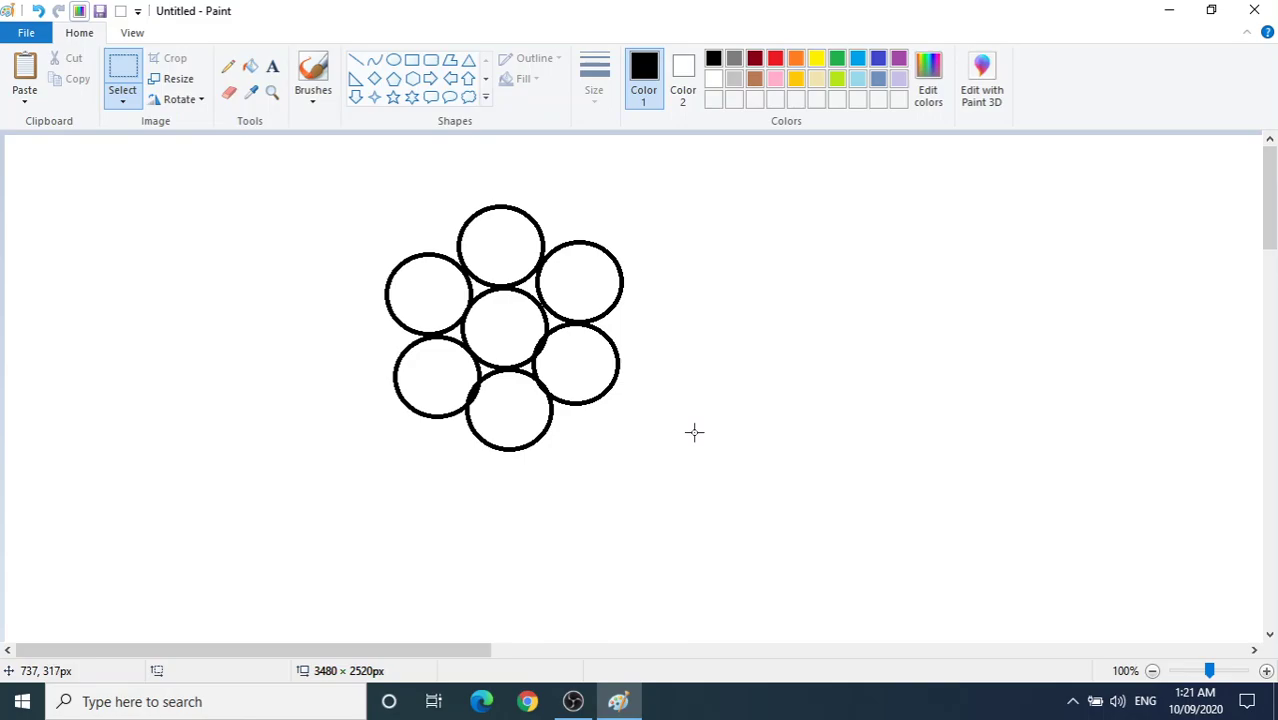
Step: Save the untitled drawing as the PNG 'Form 3 Pratice page'
click(14, 36)
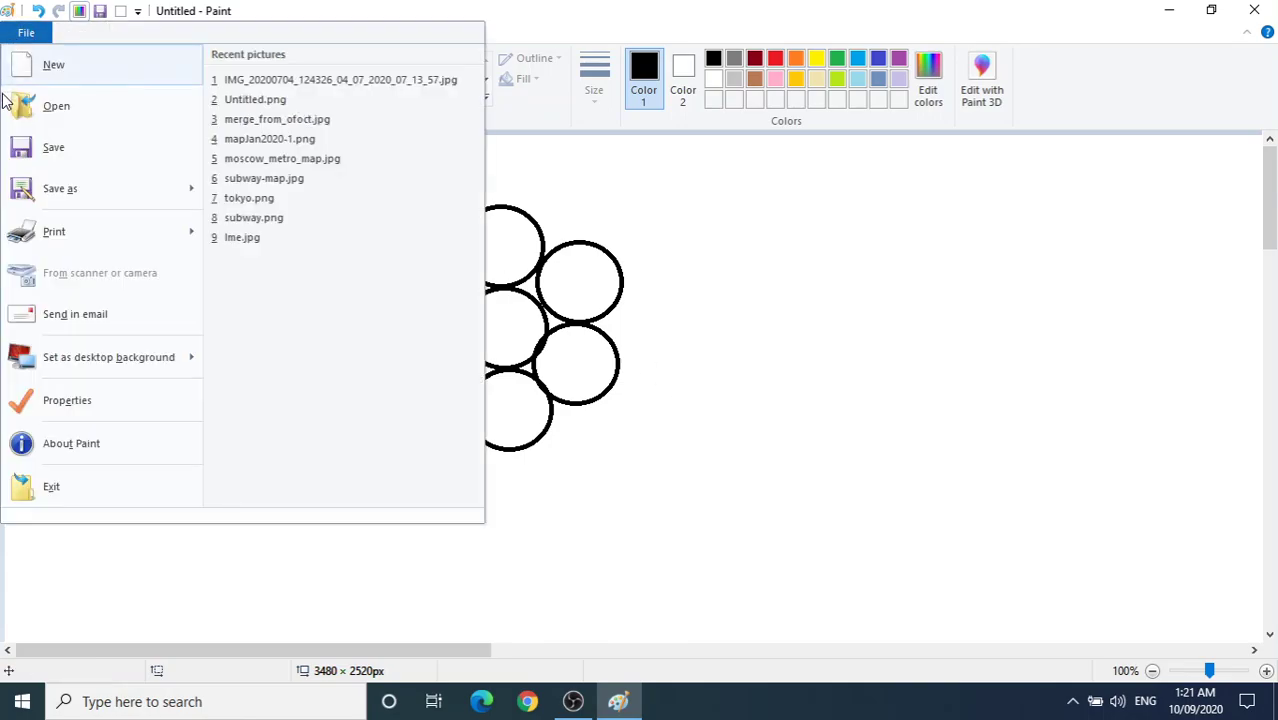
click(30, 158)
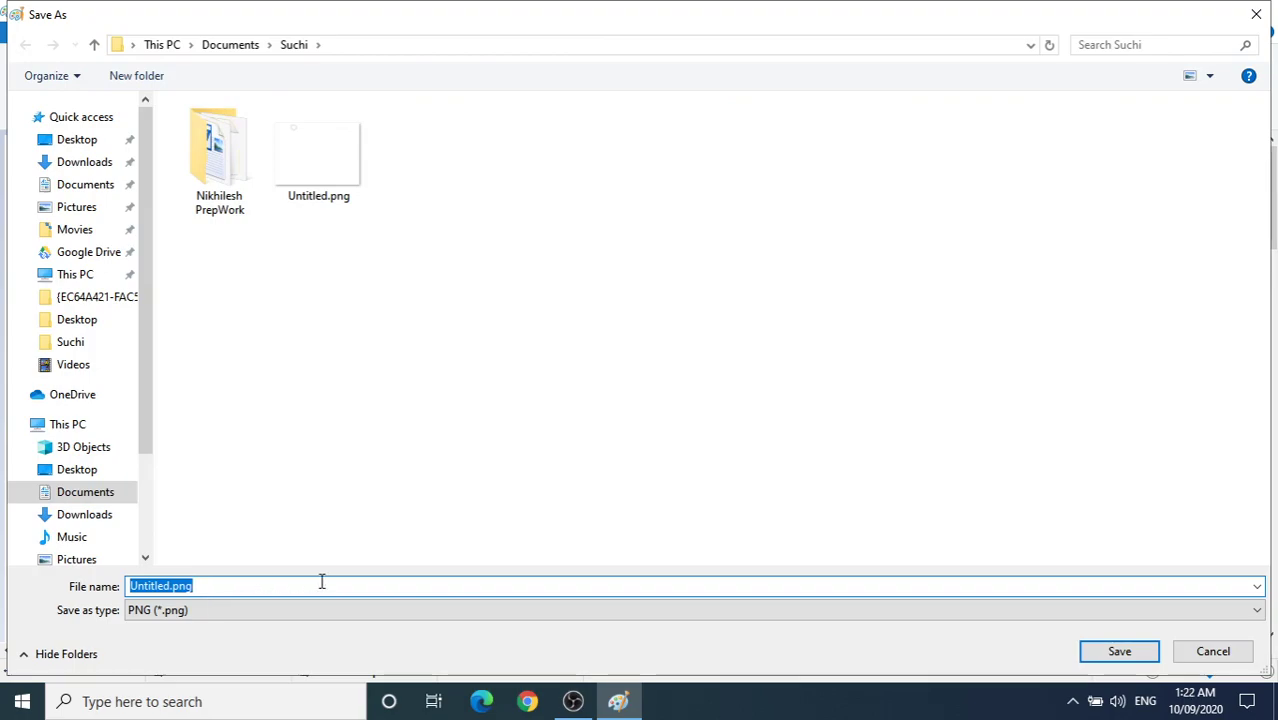
key(BackSpace)
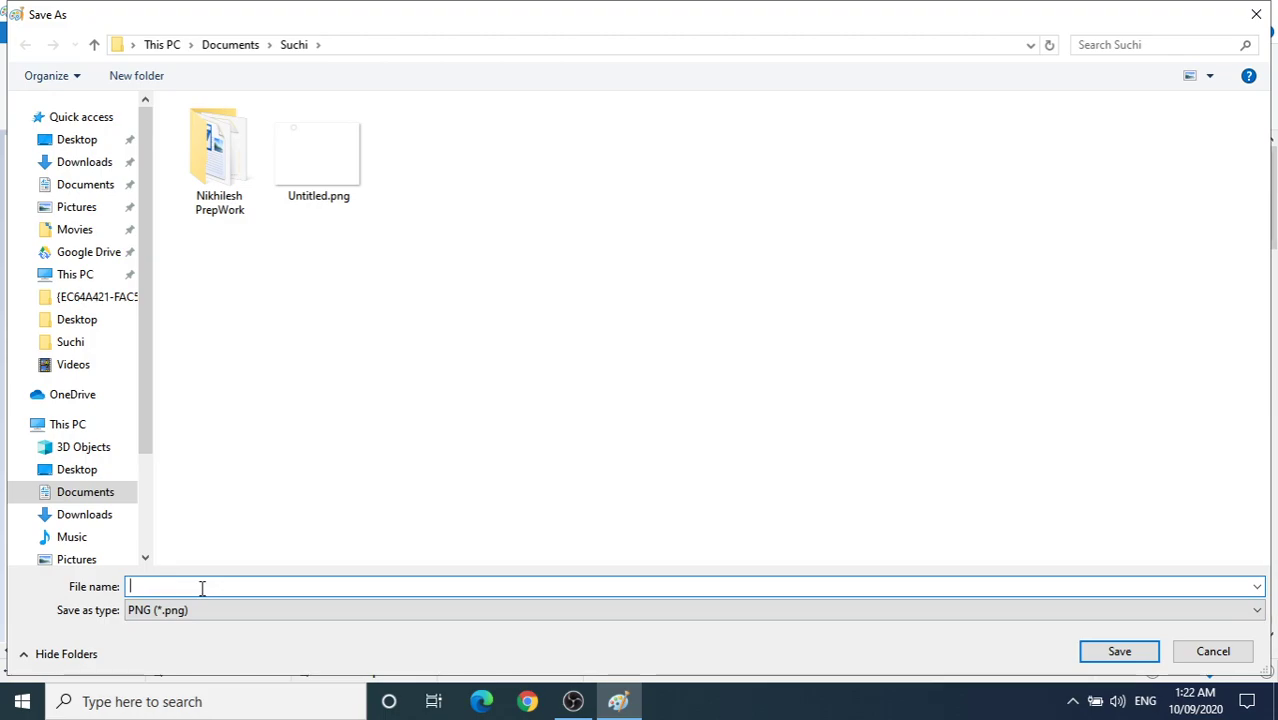
text(Form 3 )
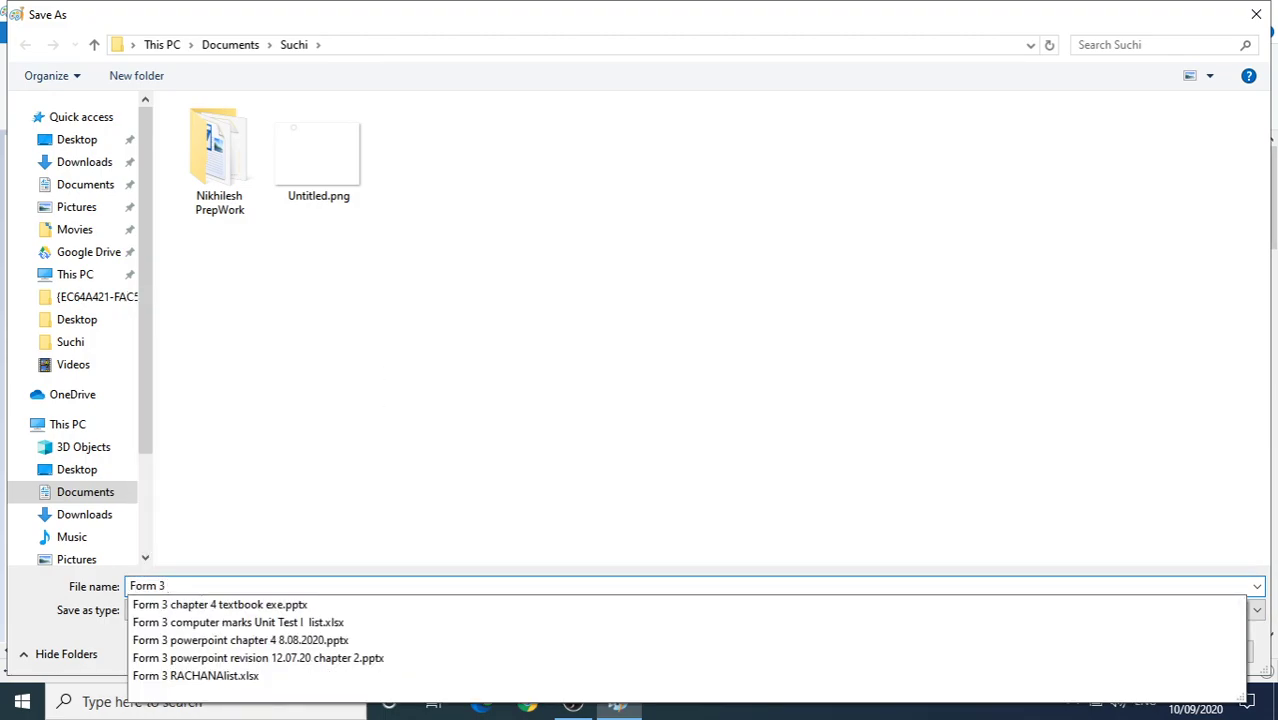
text(Pratice page)
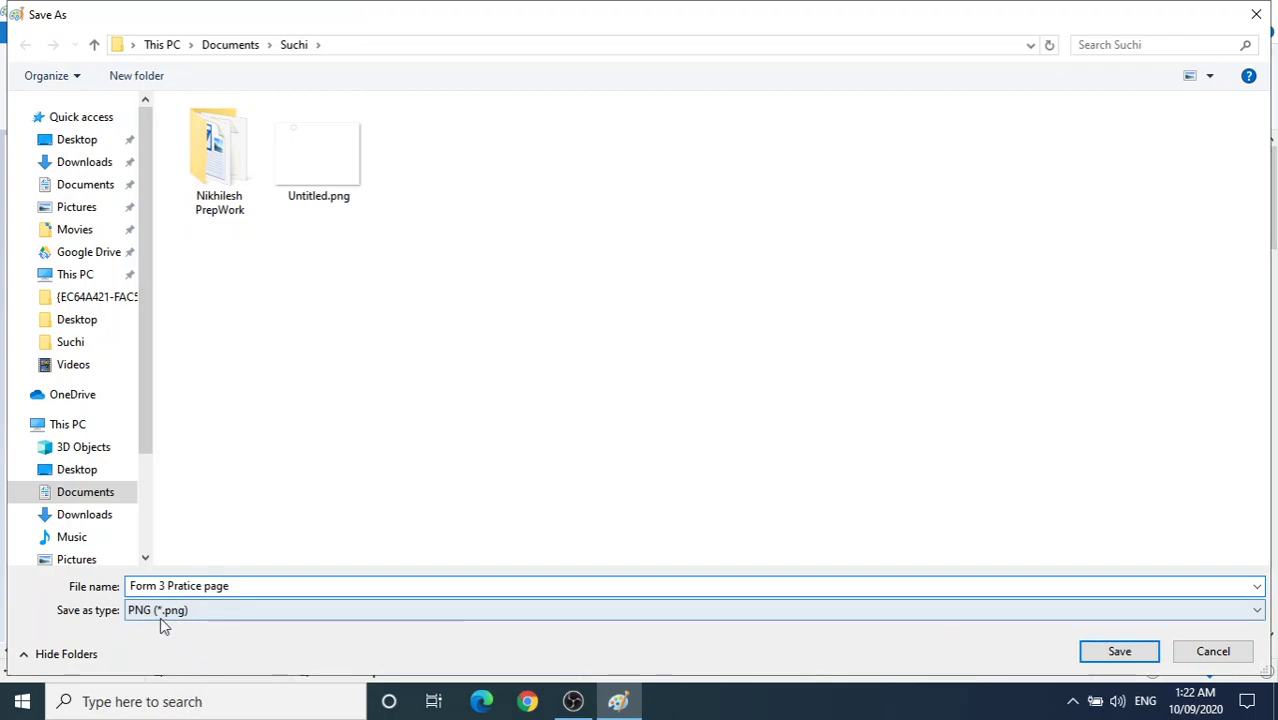
click(1092, 654)
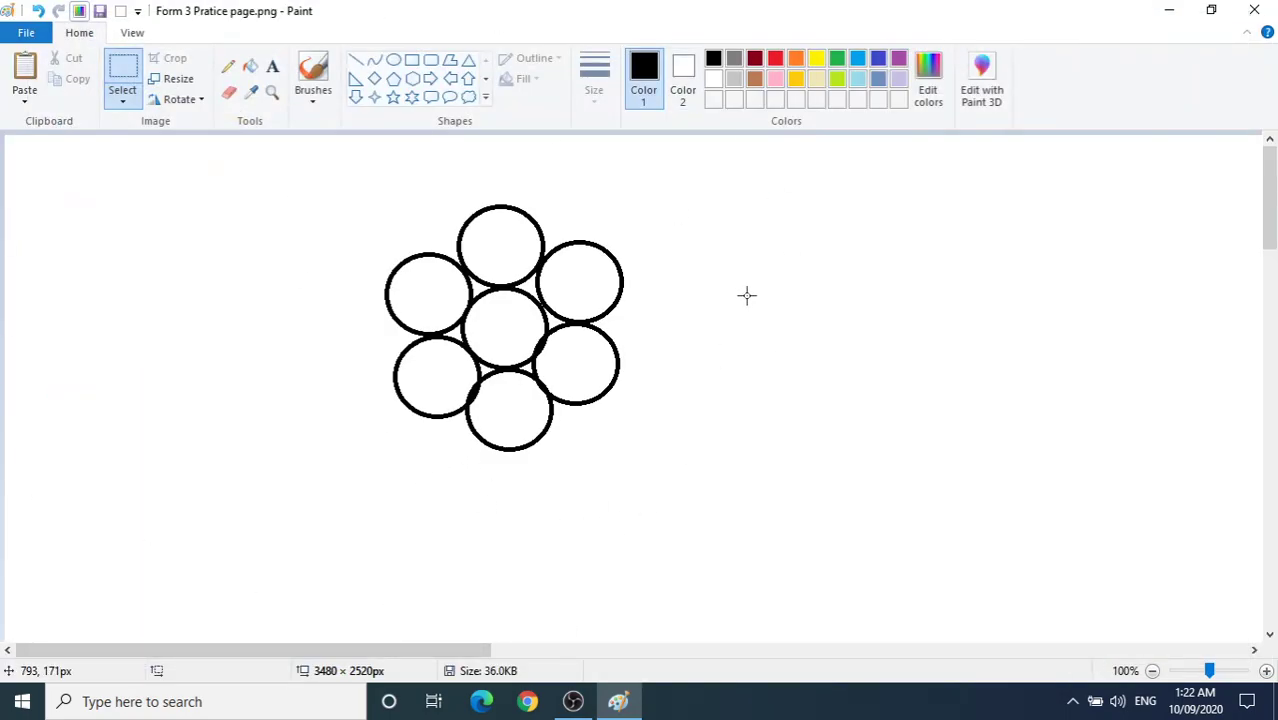
Step: Exit Paint, then relaunch it from Start > Programs > Windows Accessories
click(12, 34)
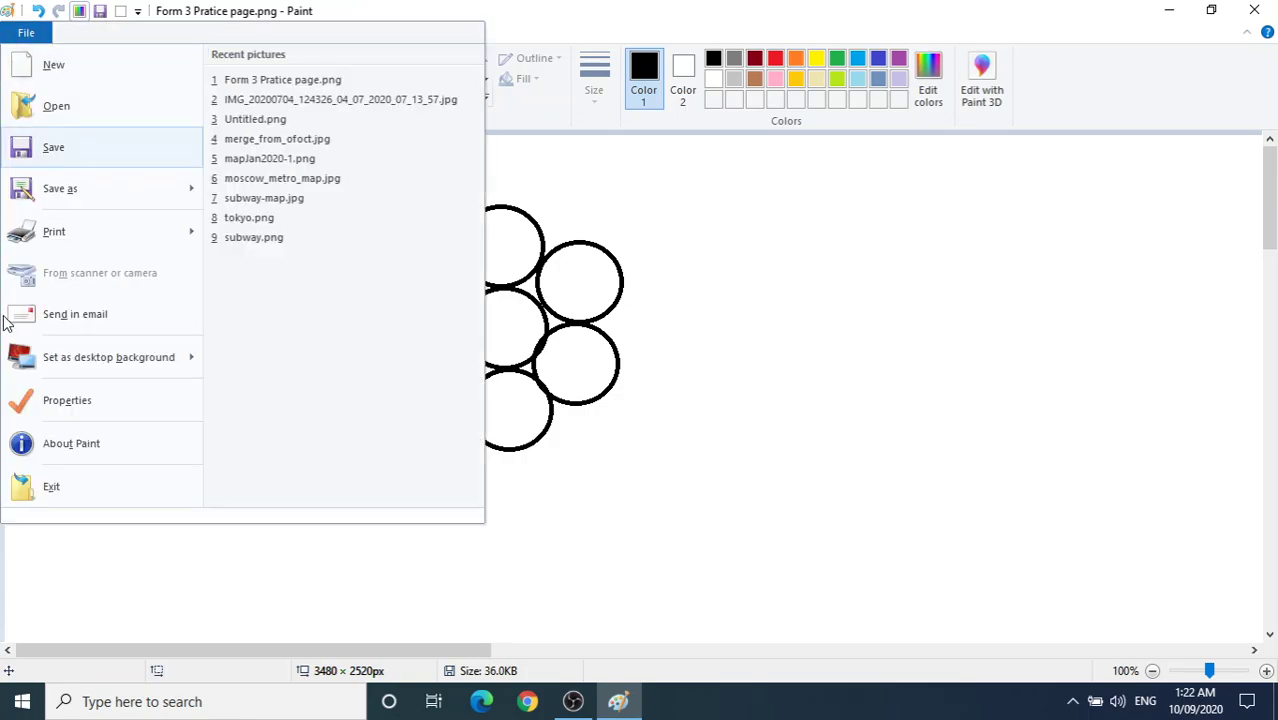
click(57, 492)
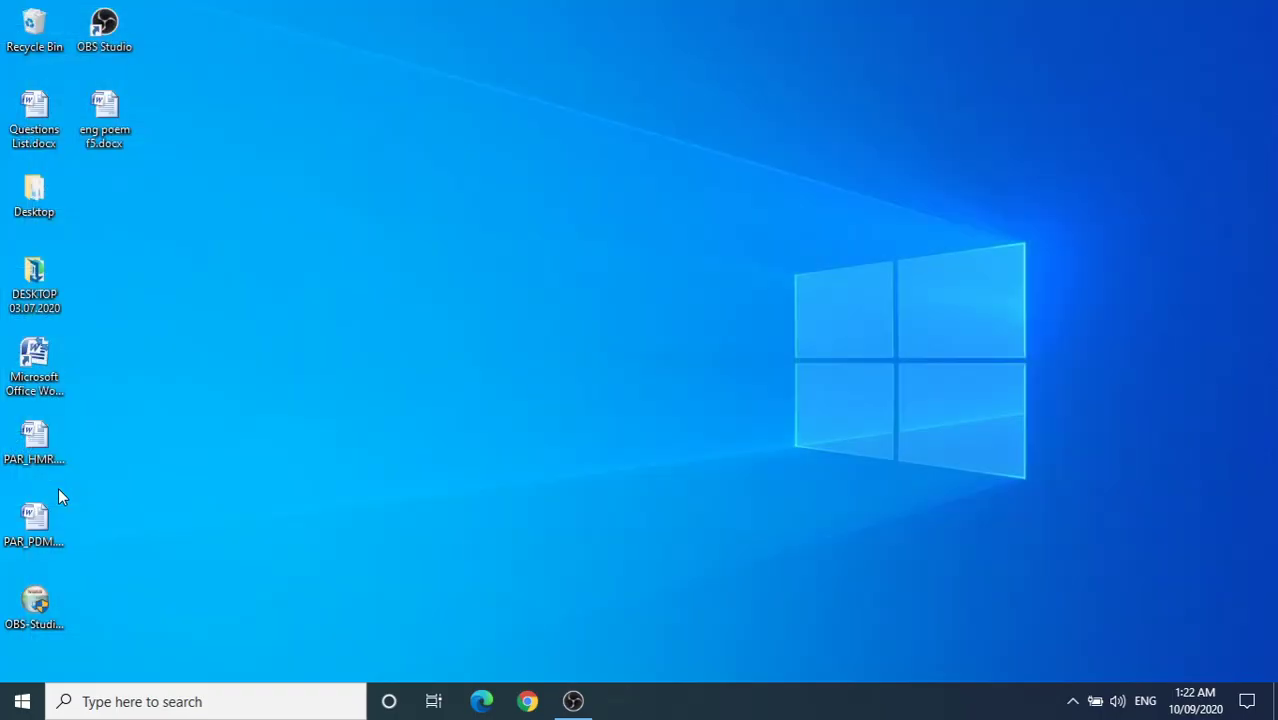
click(22, 701)
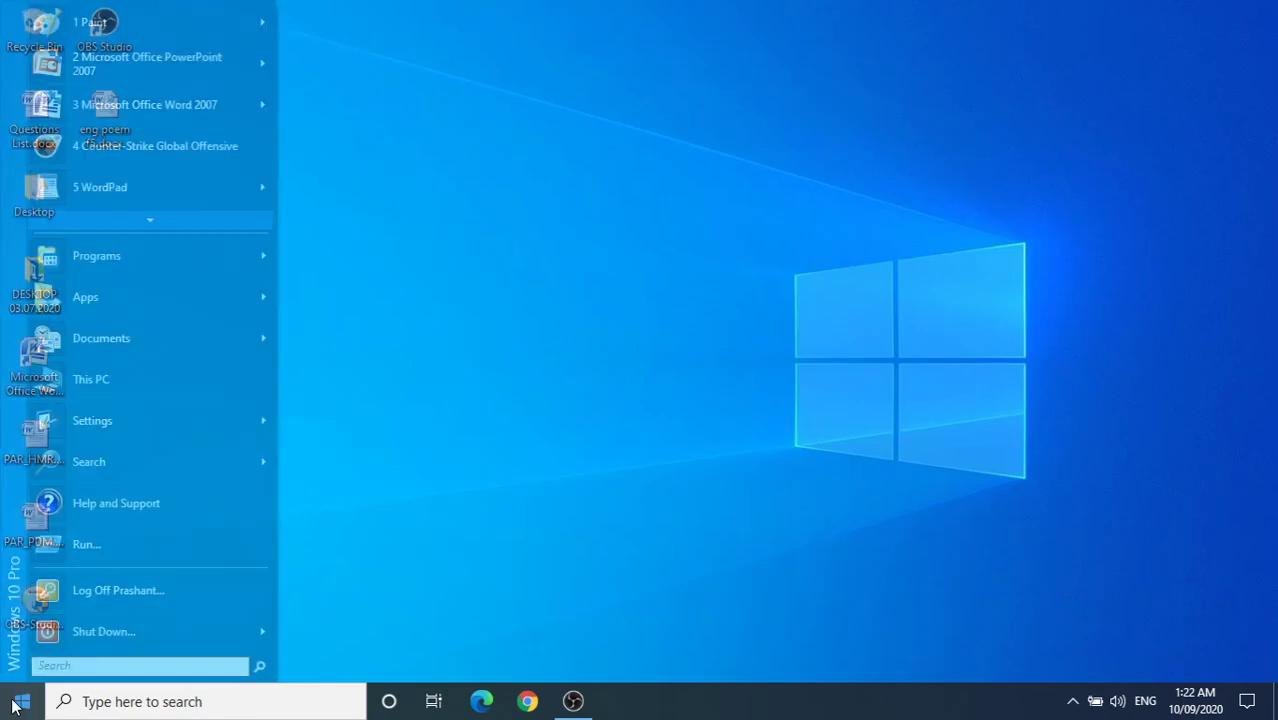
mouse_move(85, 263)
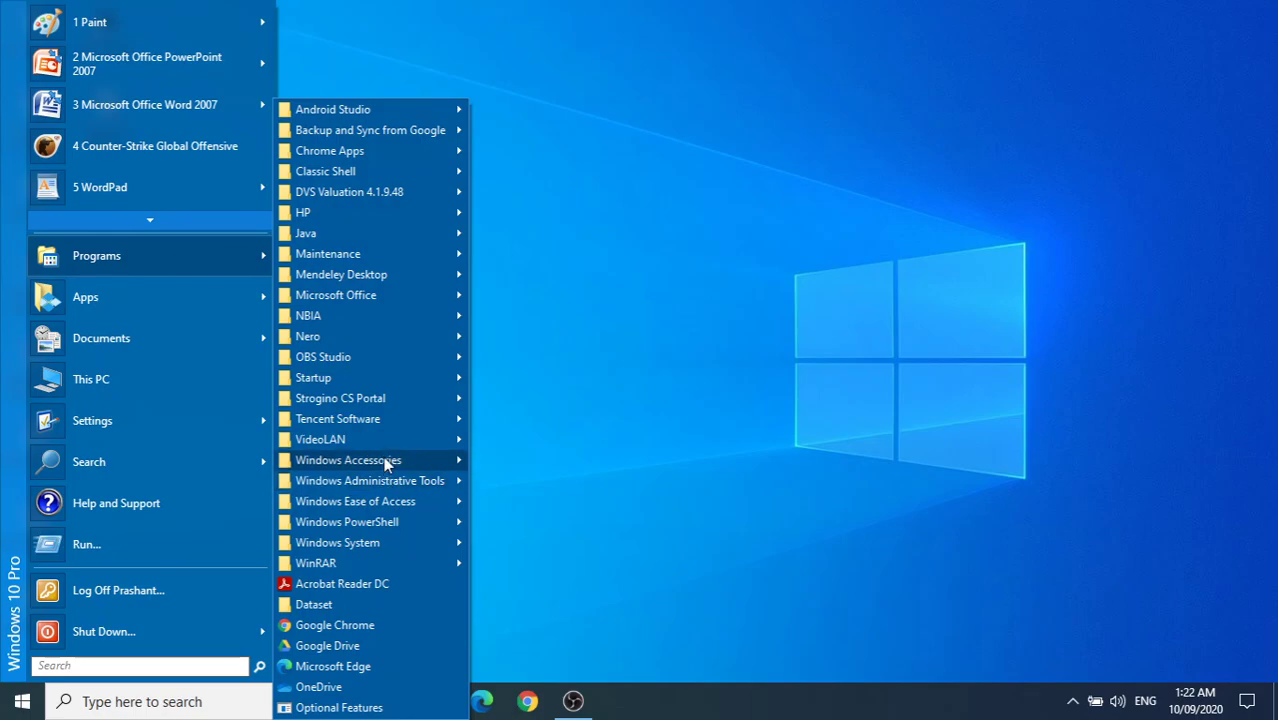
mouse_move(386, 460)
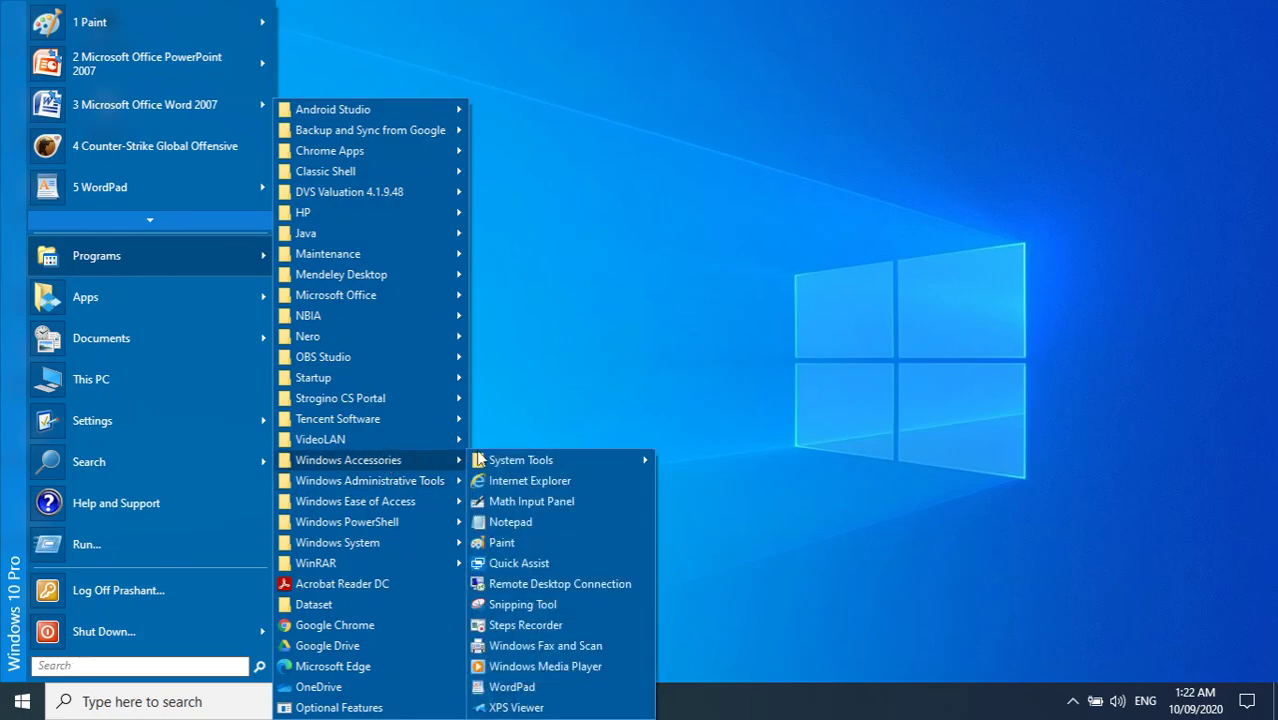
click(516, 545)
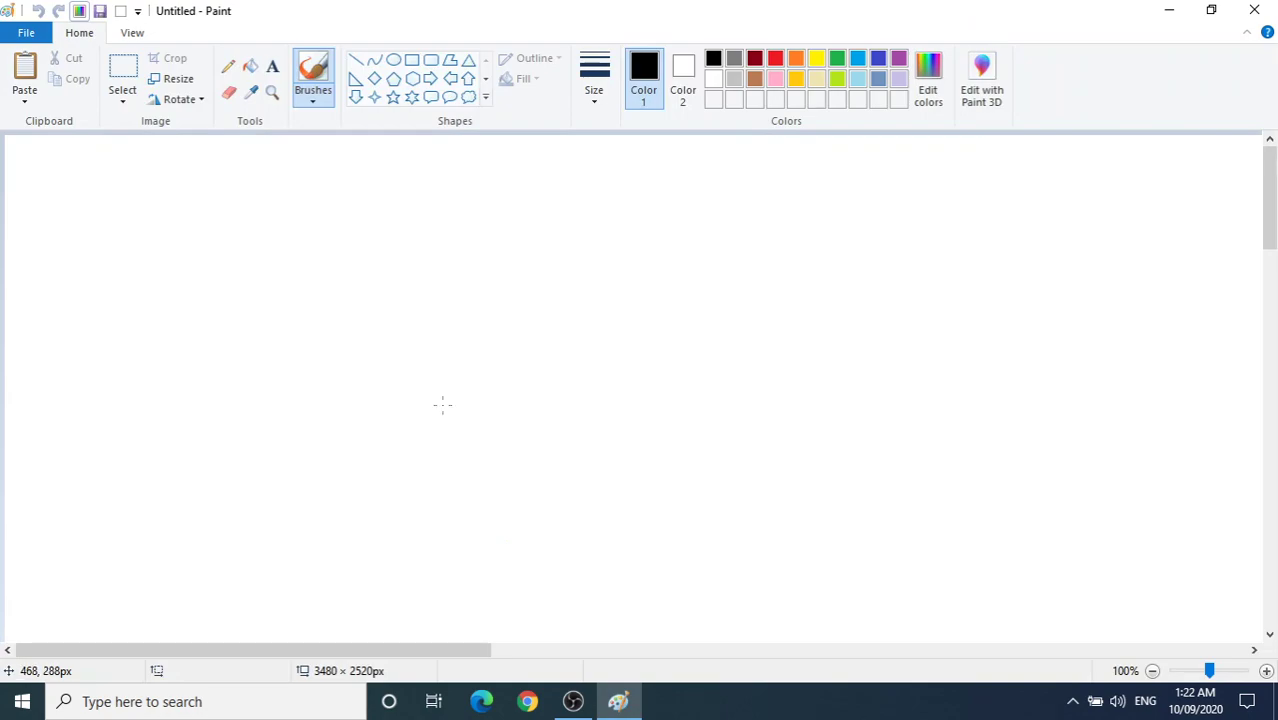
Step: Open 'Form 3 Pratice page.png' through File > Open
click(25, 35)
click(52, 105)
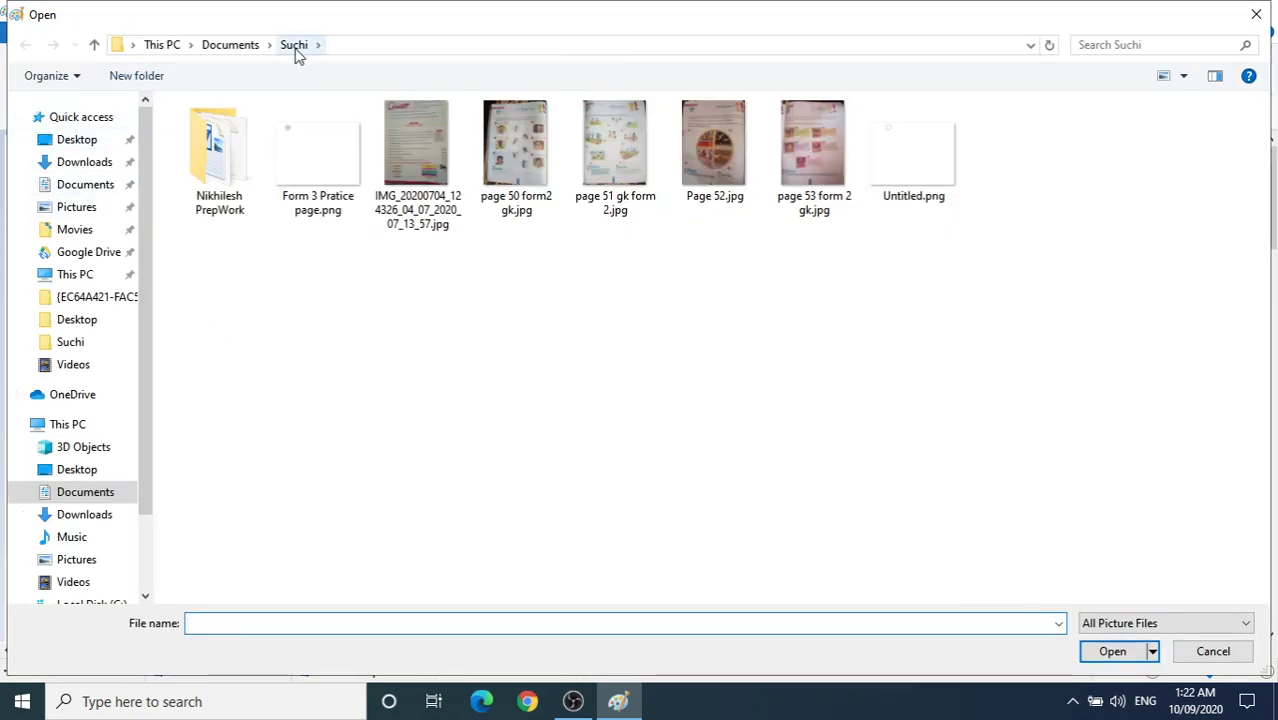
click(321, 152)
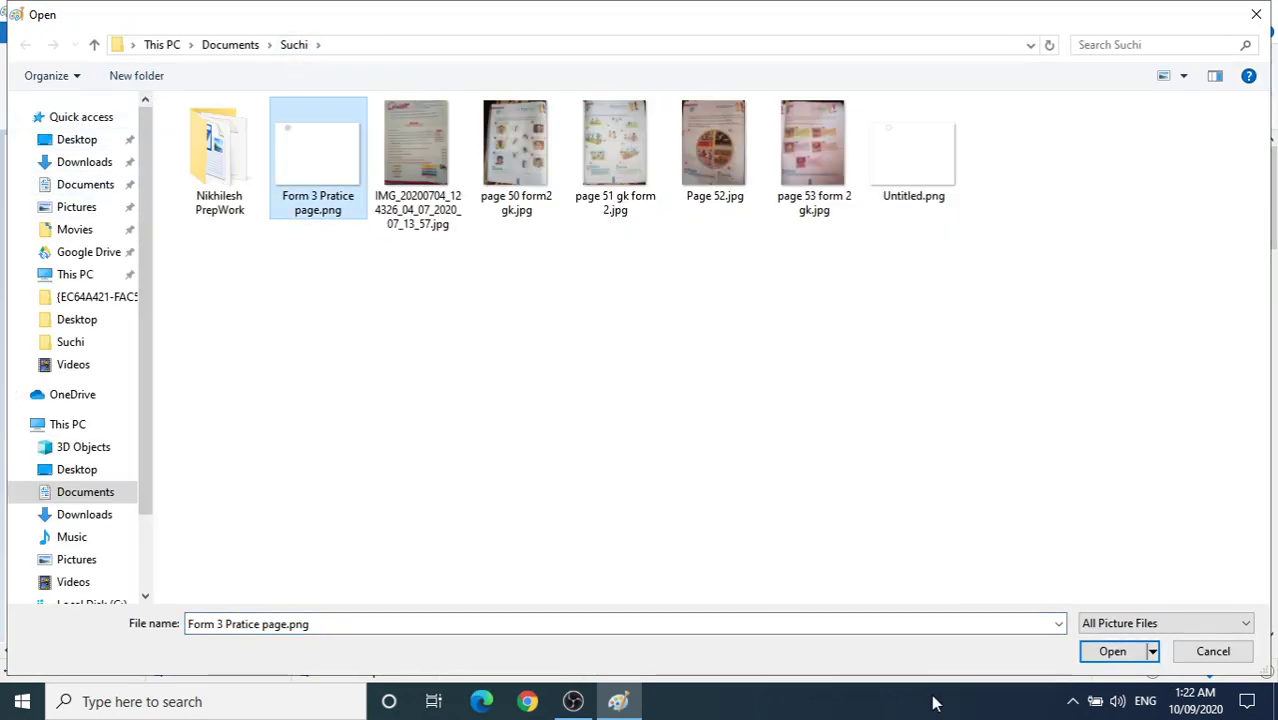
click(1106, 656)
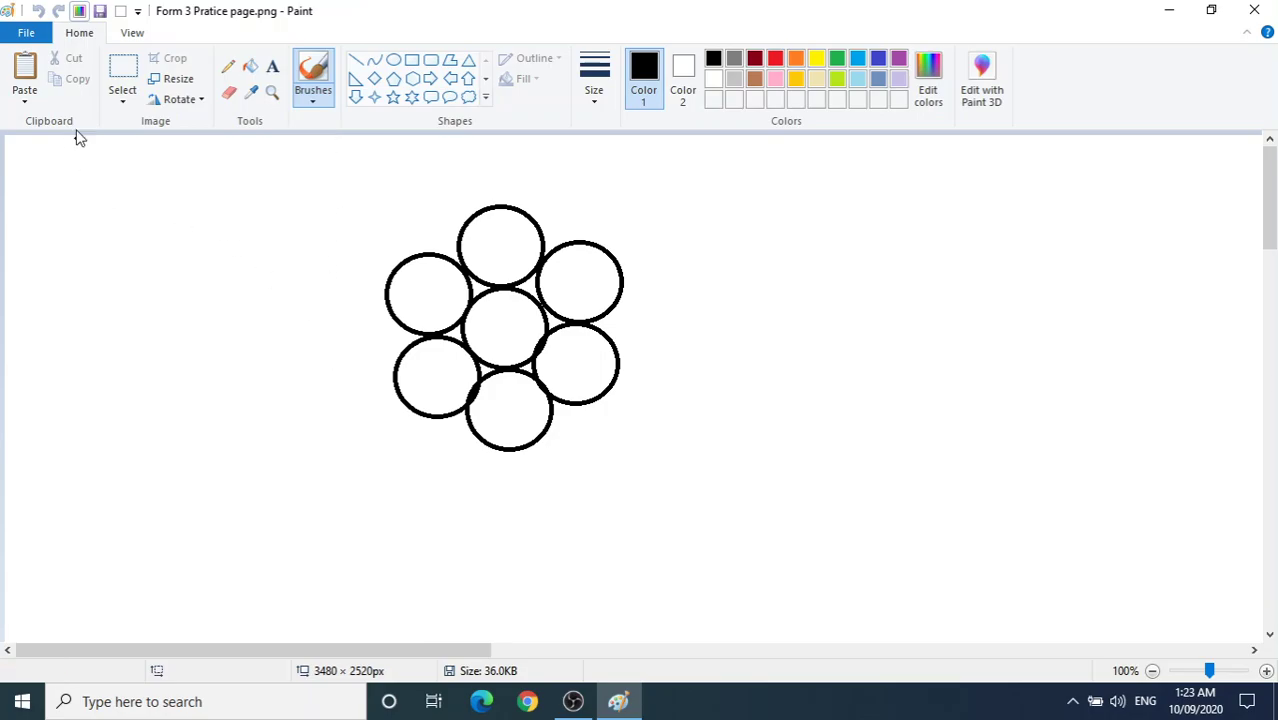
Step: Cut the whole flower with a rectangular selection and paste it back on the right side
click(122, 70)
drag(294, 189, 678, 483)
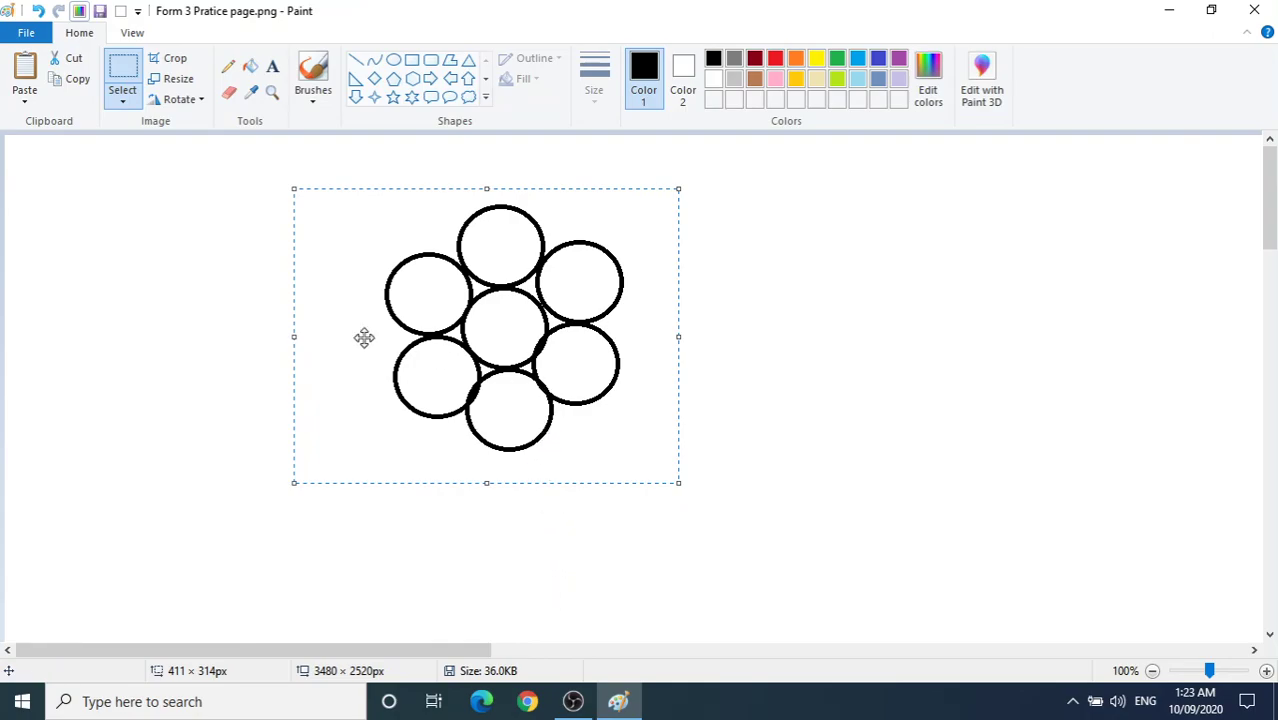
click(70, 58)
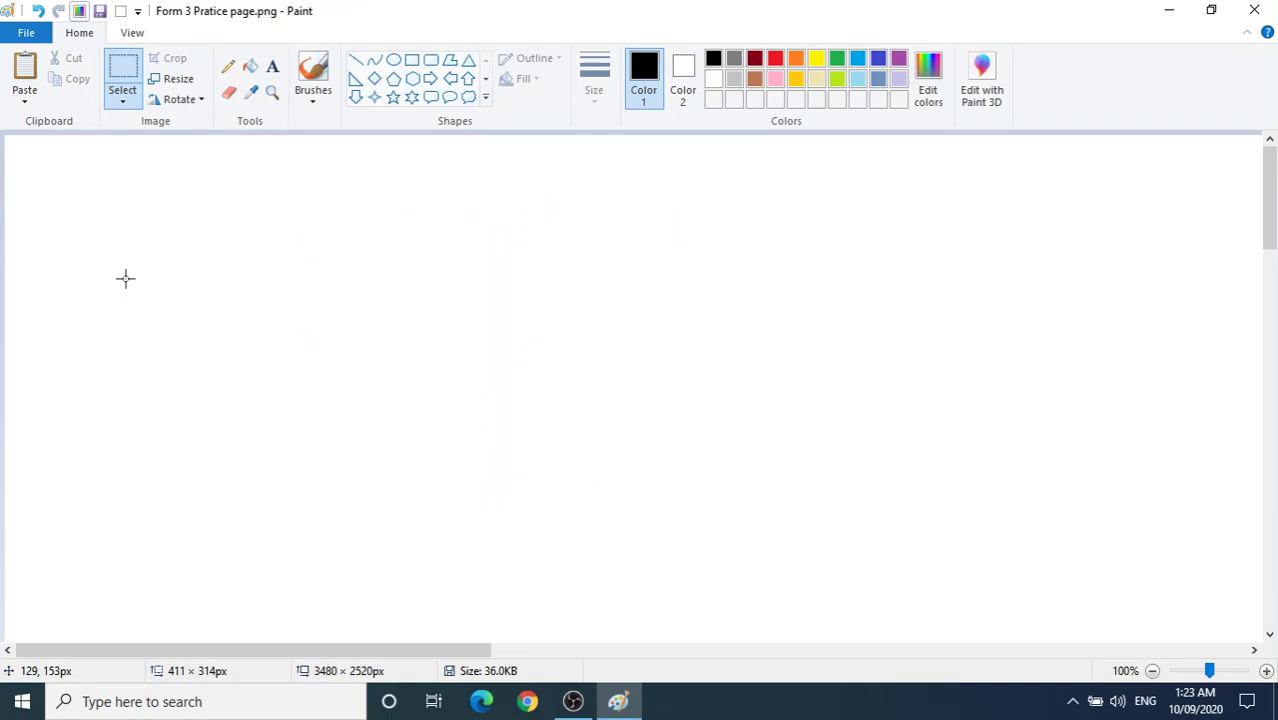
click(28, 75)
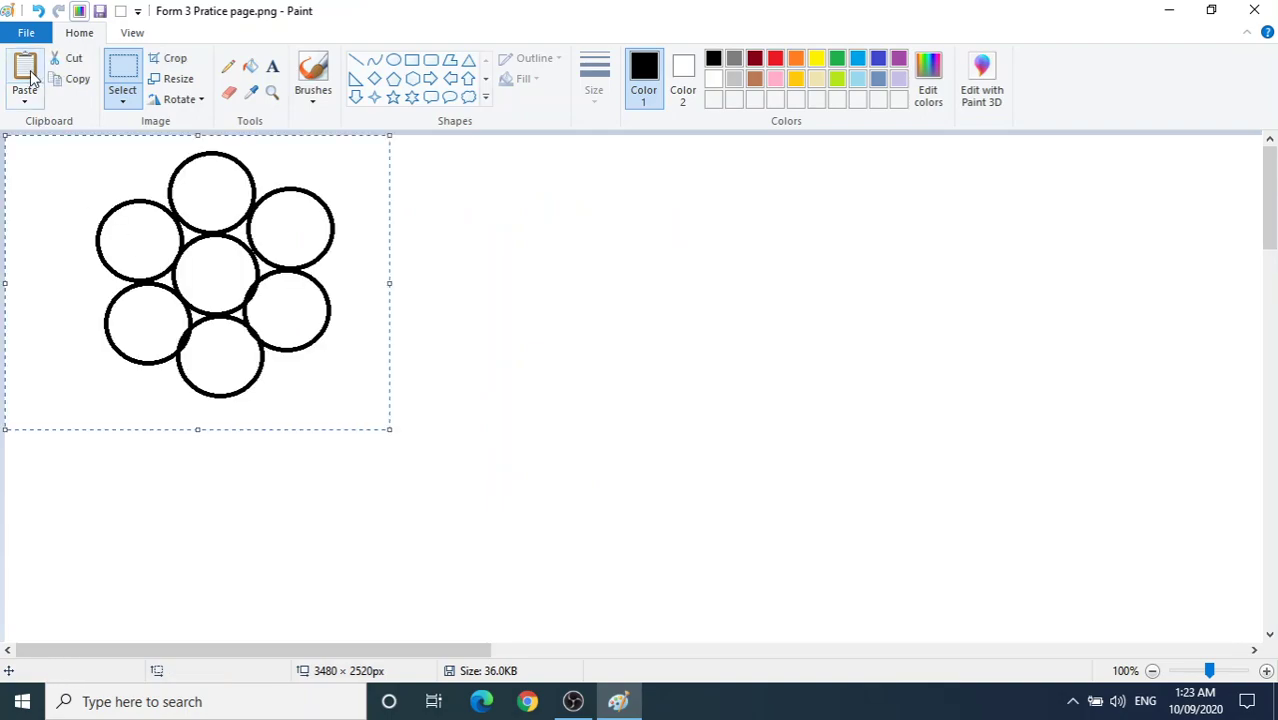
mouse_move(173, 244)
mouse_down()
mouse_move(305, 283)
mouse_move(764, 278)
mouse_up()
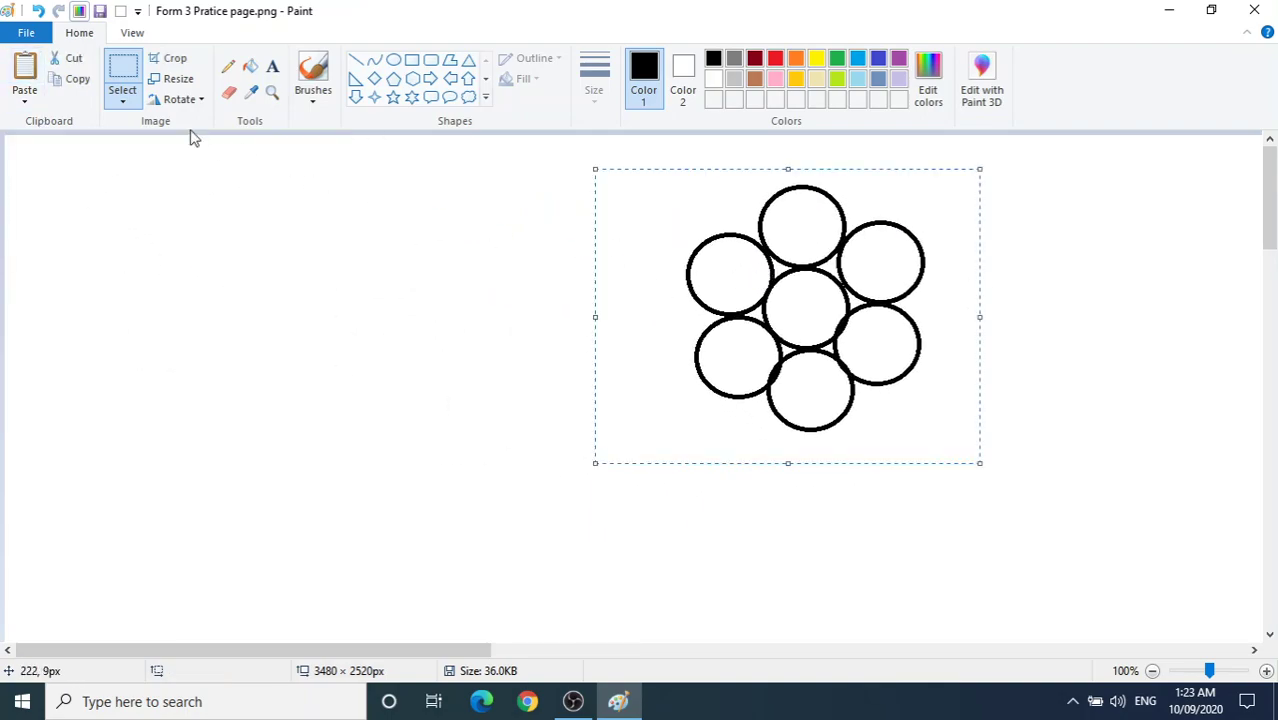
Step: Paste a second flower with transparent selection, overlapping it to the left of the first
click(26, 74)
mouse_move(197, 265)
mouse_down()
mouse_move(568, 346)
mouse_move(483, 316)
mouse_move(561, 315)
mouse_move(529, 306)
mouse_up()
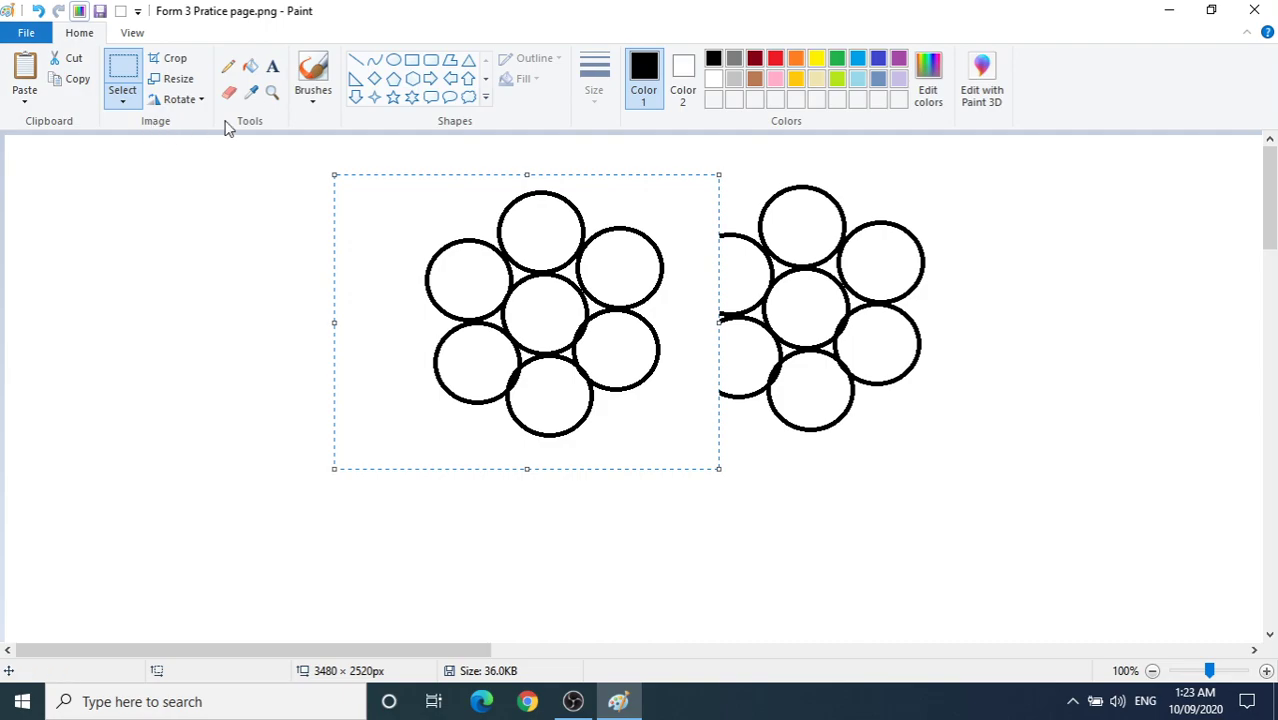
click(122, 101)
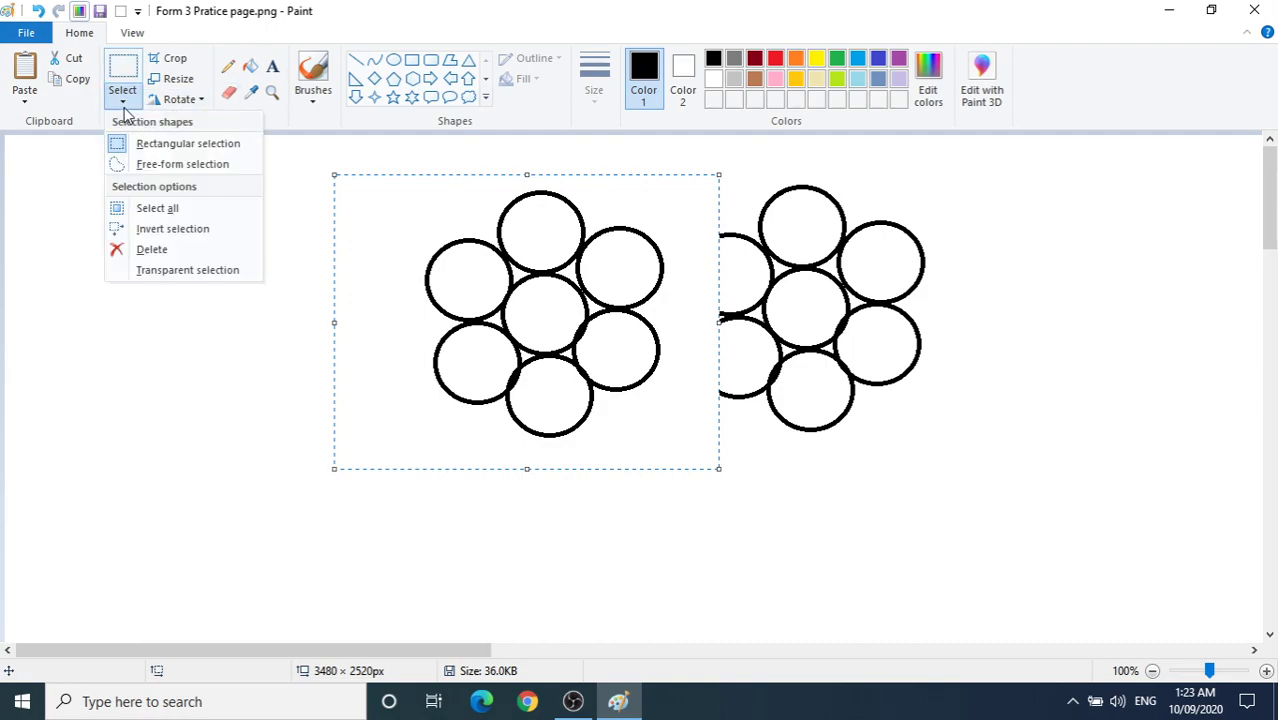
click(125, 272)
drag(534, 394, 556, 402)
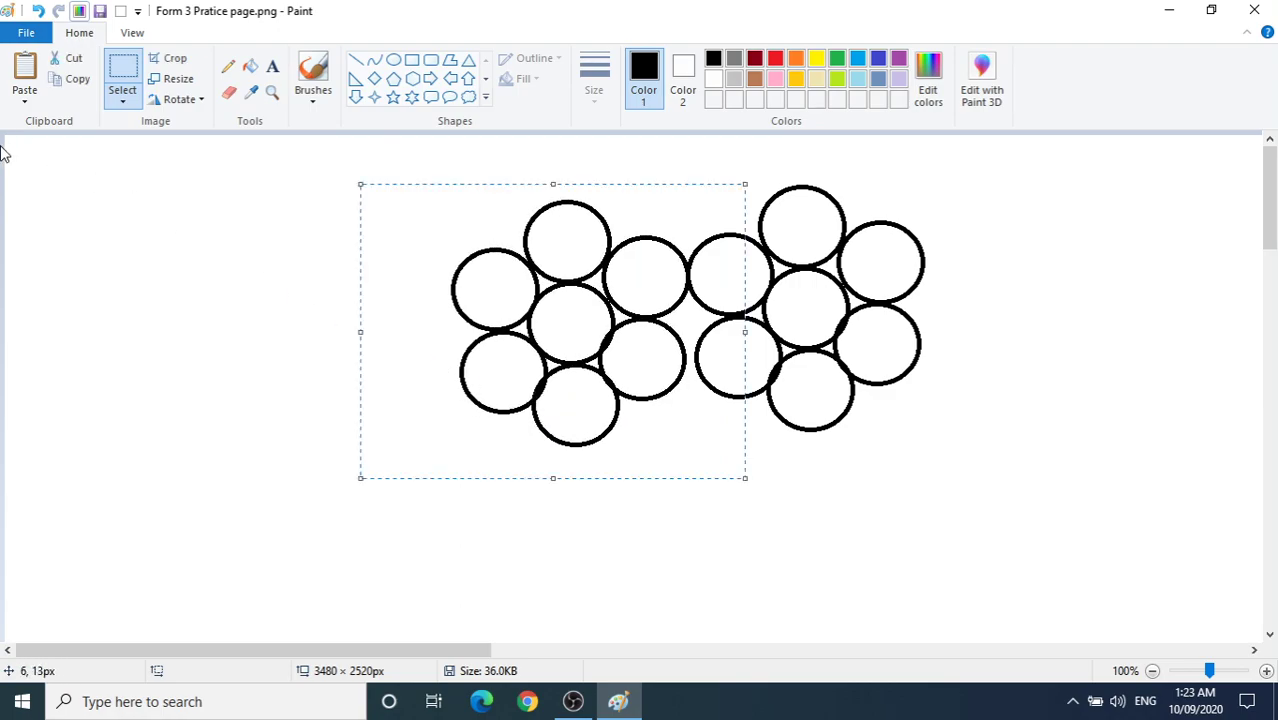
Step: Paste a third flower below the other two and deselect to fix it
click(22, 78)
mouse_move(68, 177)
mouse_down()
mouse_move(234, 320)
mouse_move(619, 562)
mouse_move(660, 527)
mouse_move(666, 483)
mouse_up()
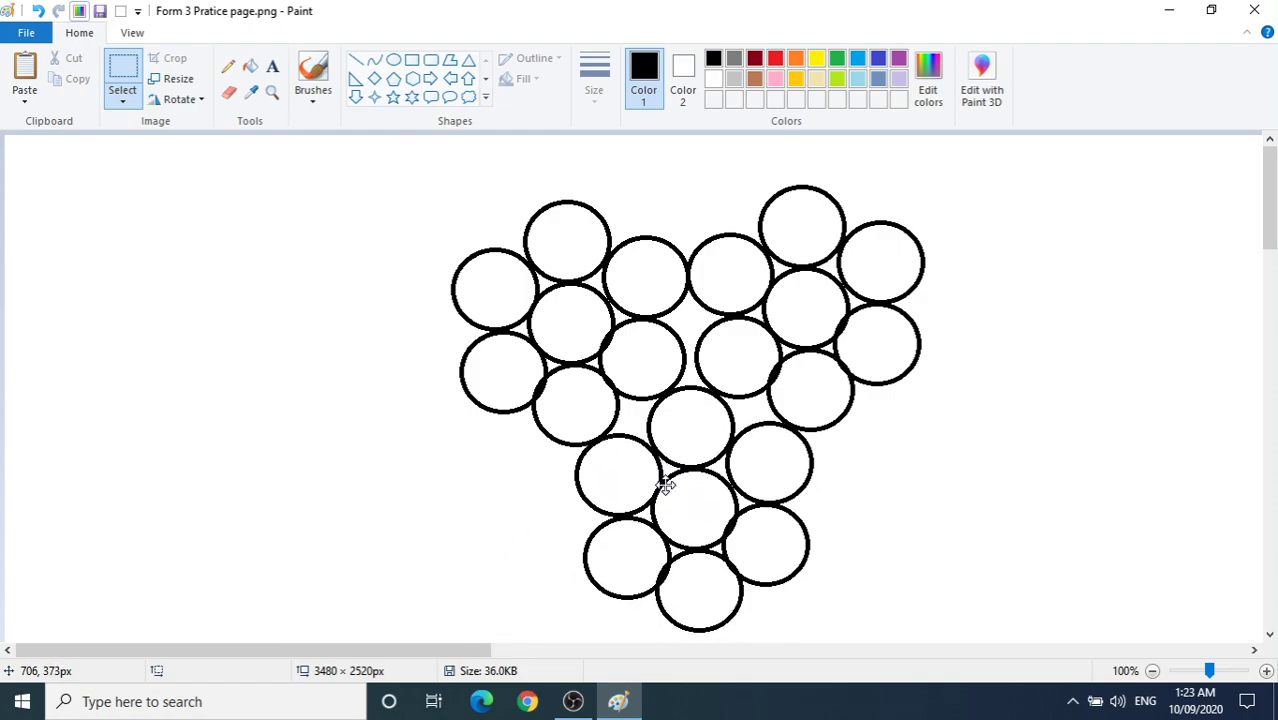
click(1033, 491)
Step: Close Paint, choosing Save in the save-changes prompt for 'Form 3 Pratice page.png'
click(22, 36)
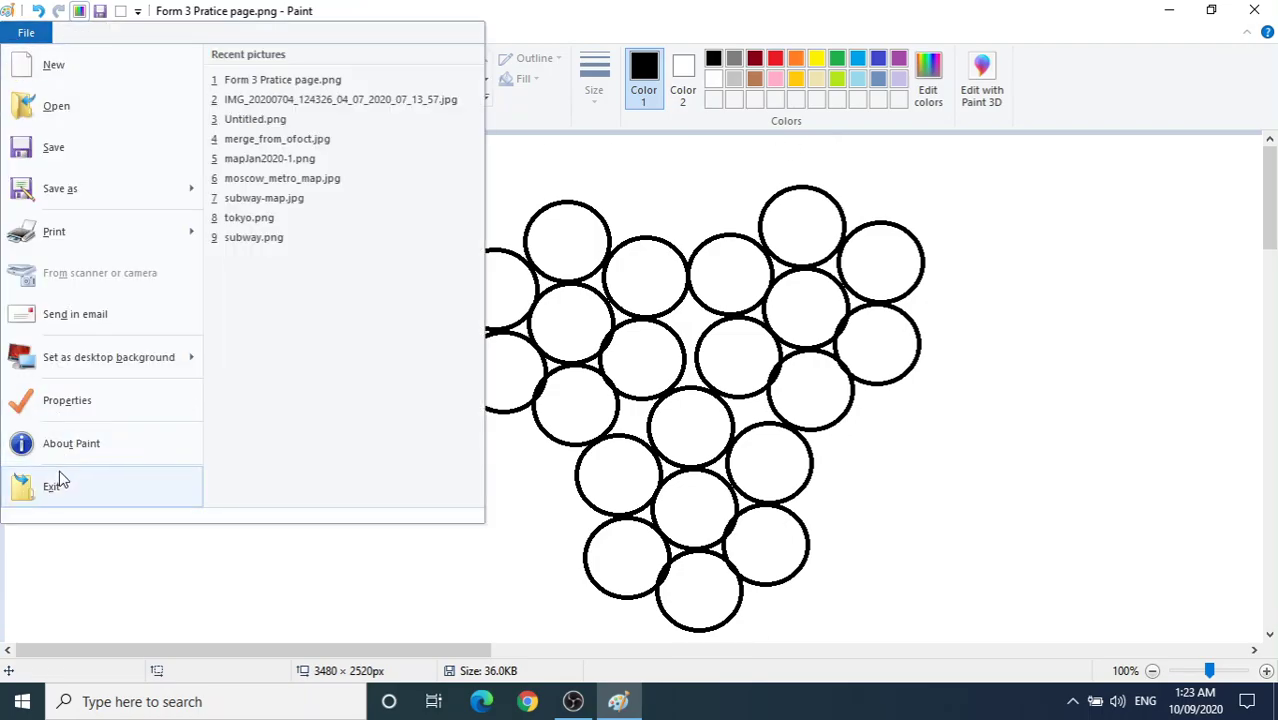
click(1157, 36)
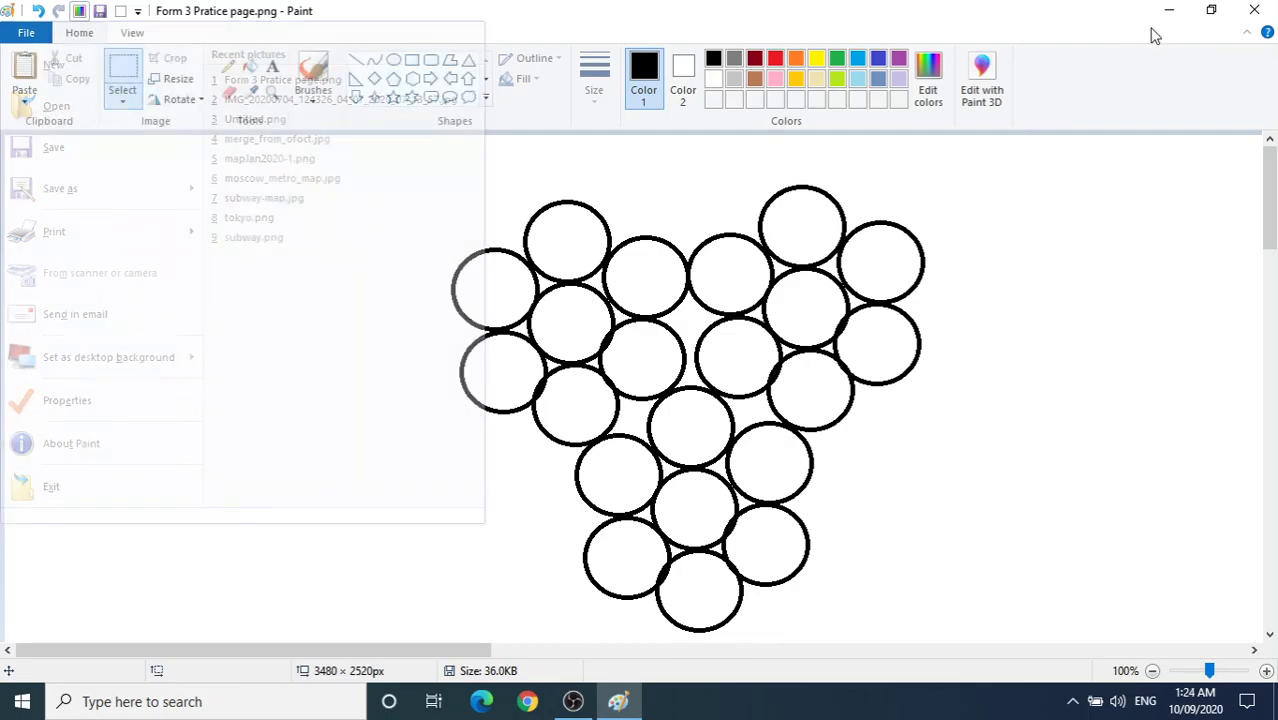
click(1254, 14)
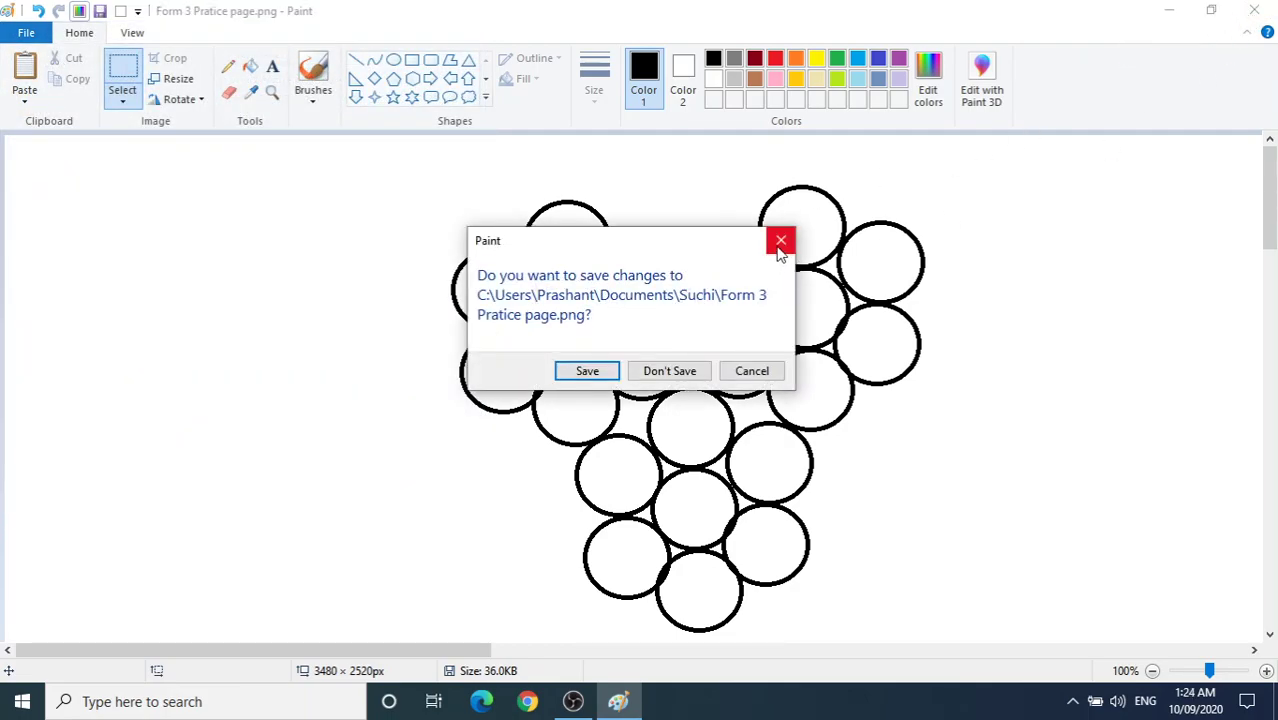
drag(811, 230, 1102, 197)
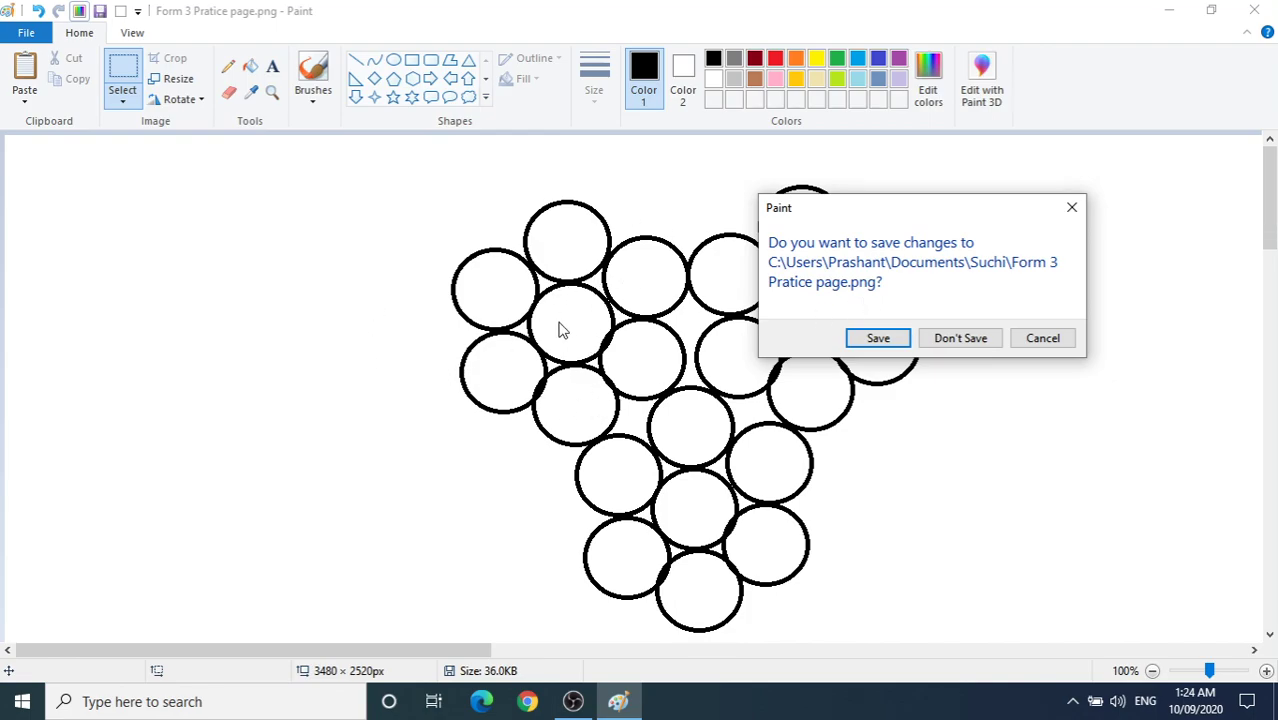
click(876, 340)
key(alt+F4)
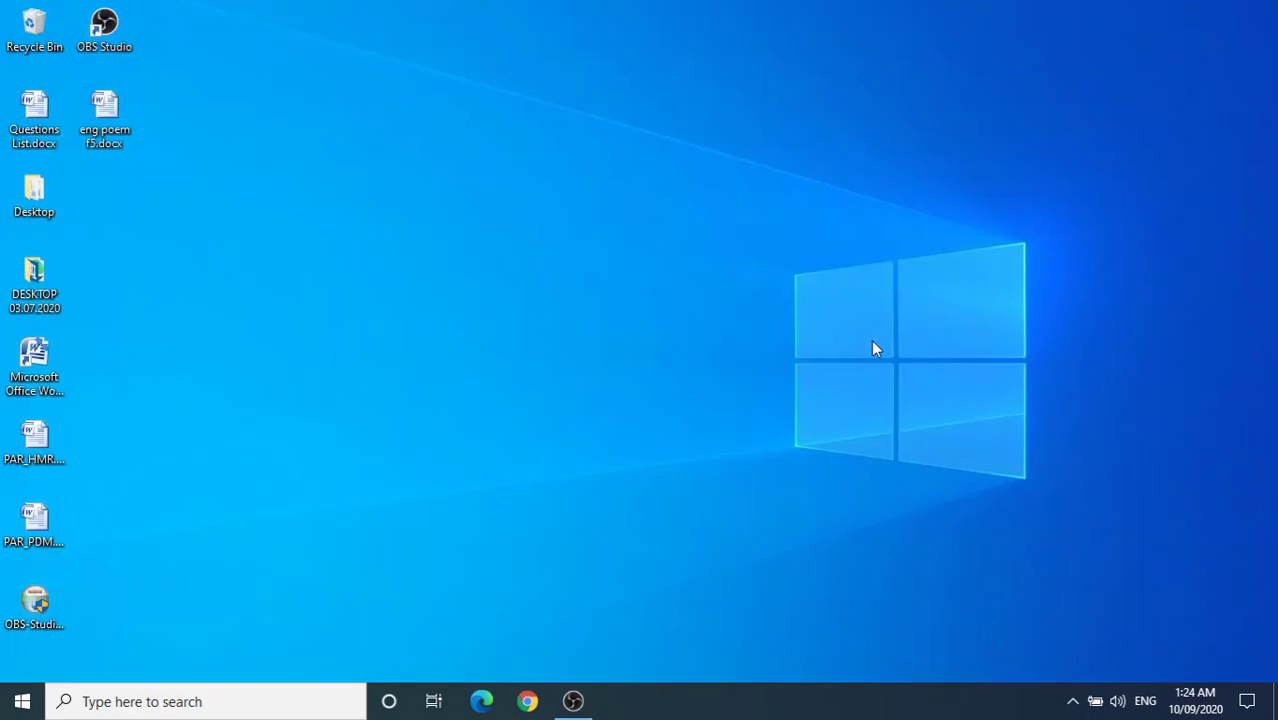
Step: Launch Paint from Start > Programs > Windows Accessories
click(20, 703)
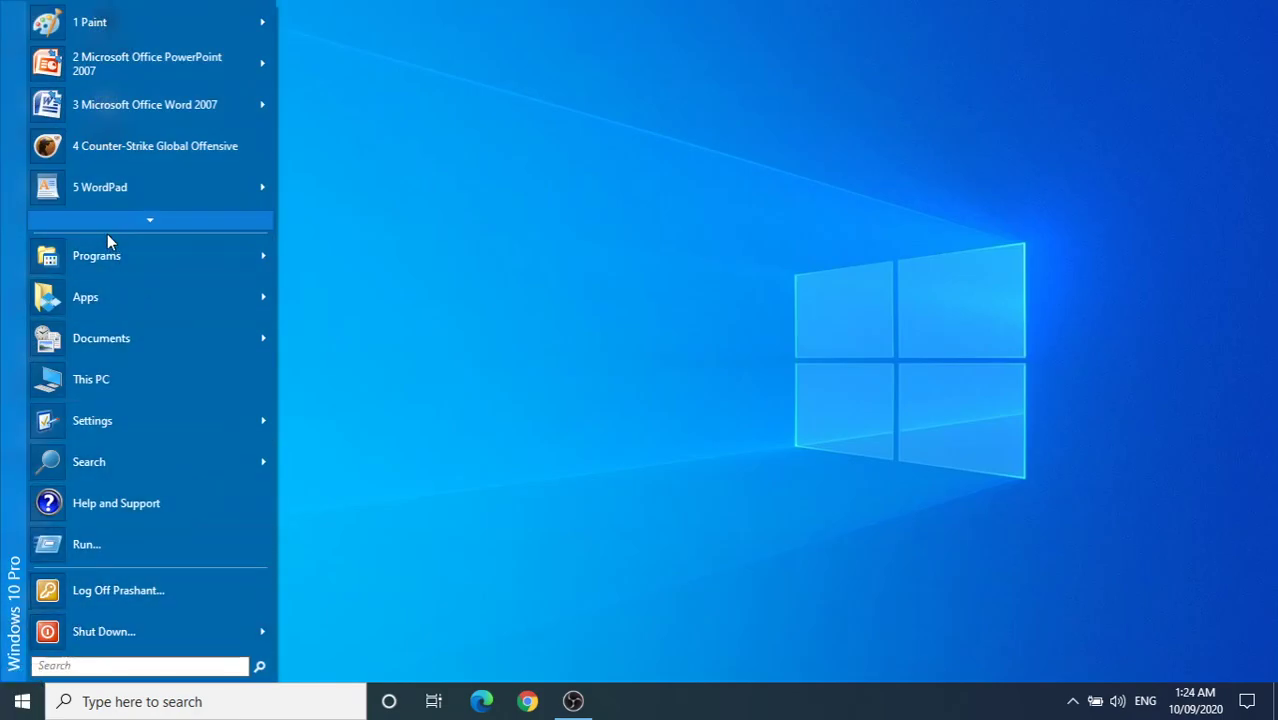
mouse_move(108, 255)
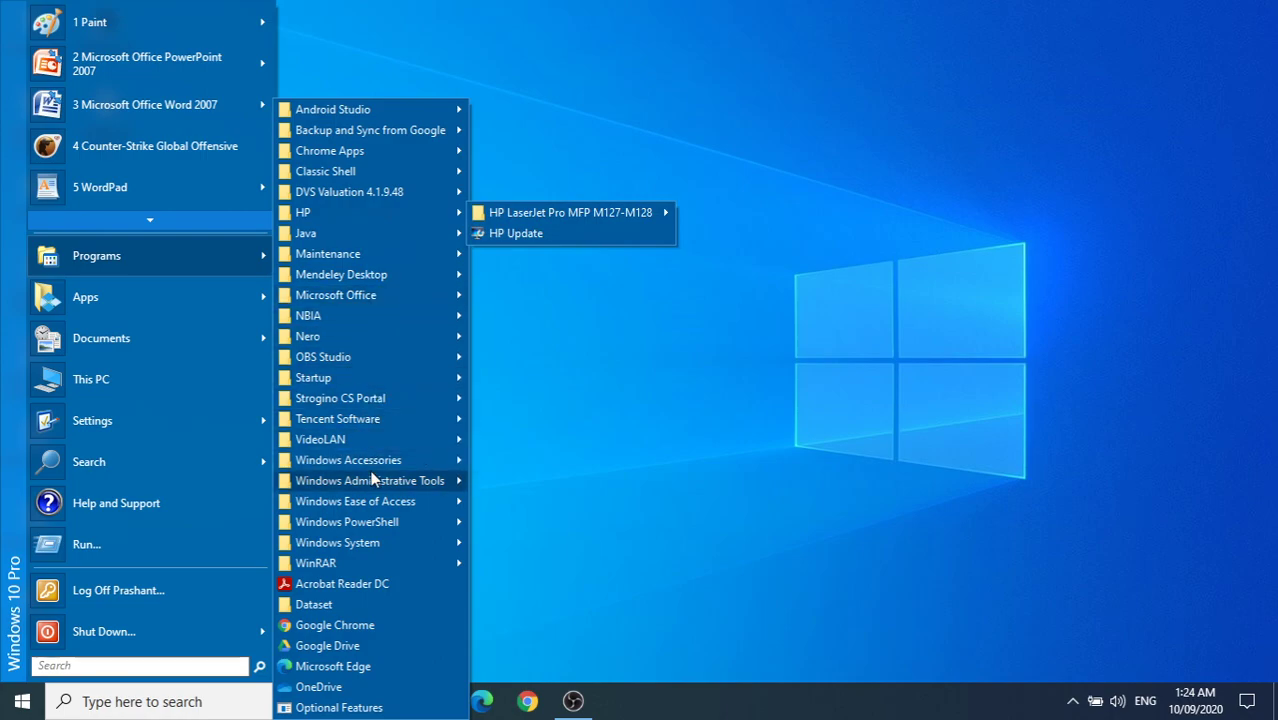
mouse_move(420, 460)
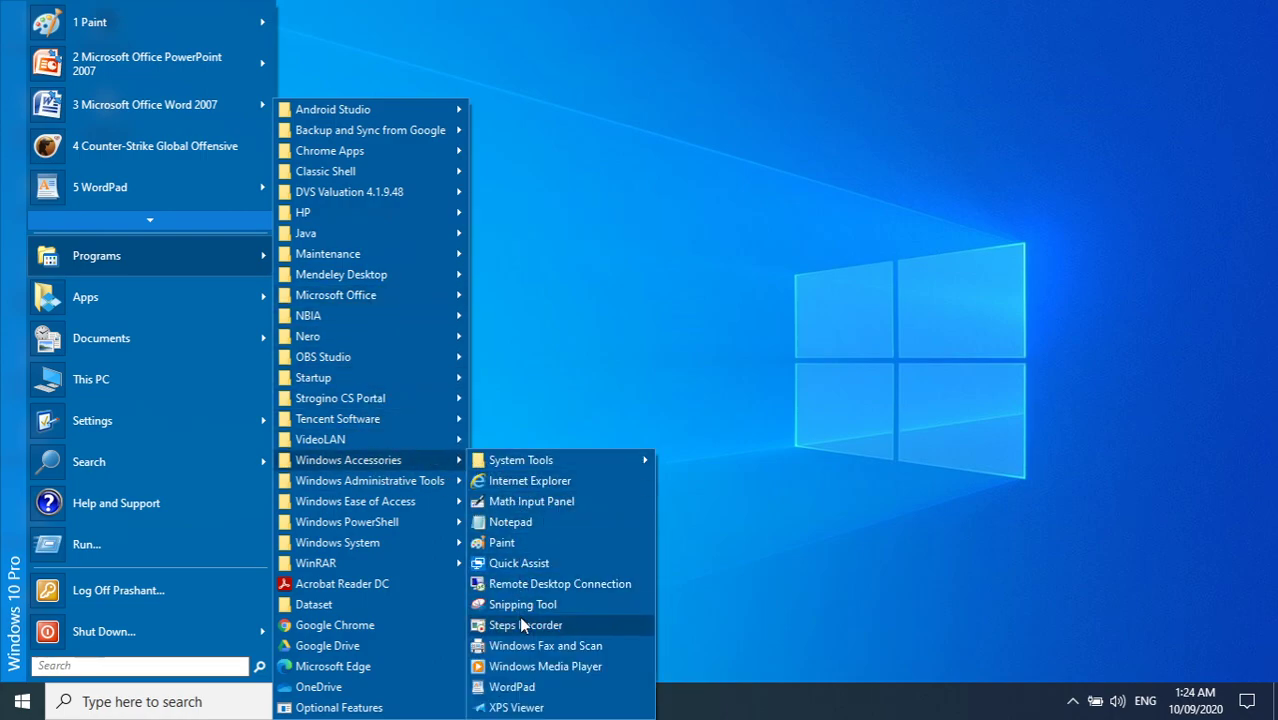
click(509, 540)
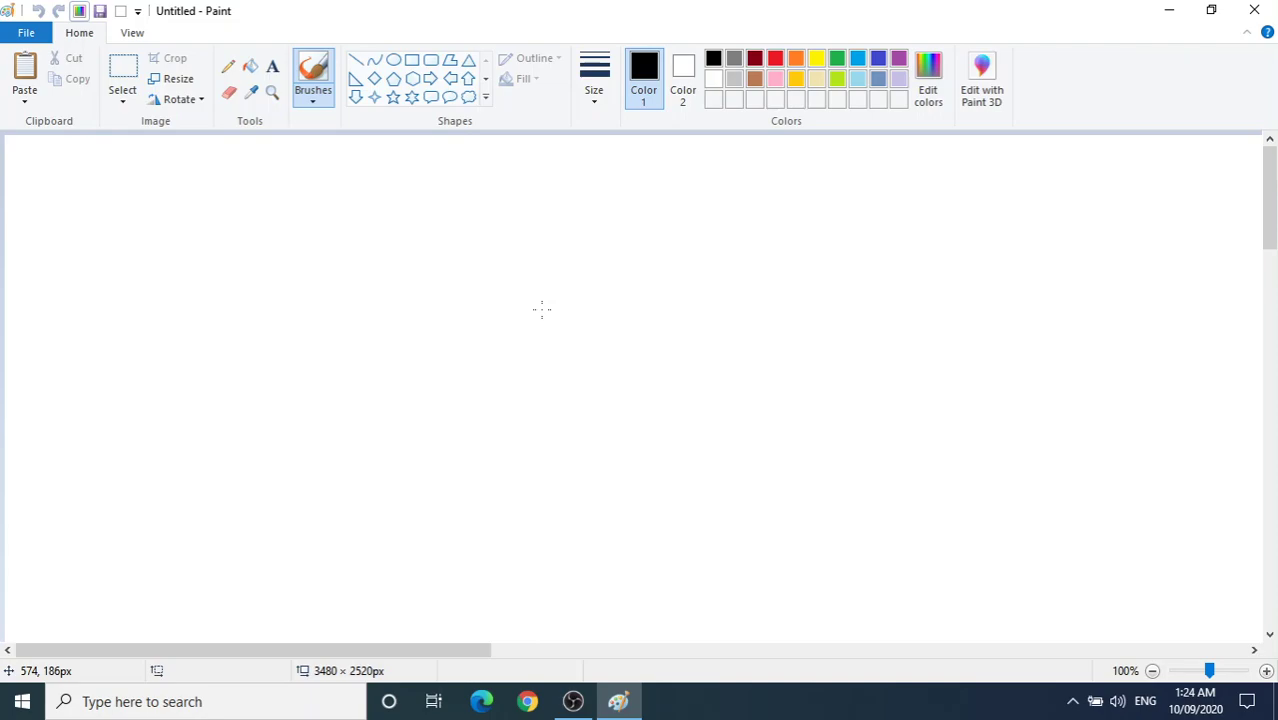
Step: Open 'Form 3 Pratice page.png' with Ctrl+O
key(ctrl+o)
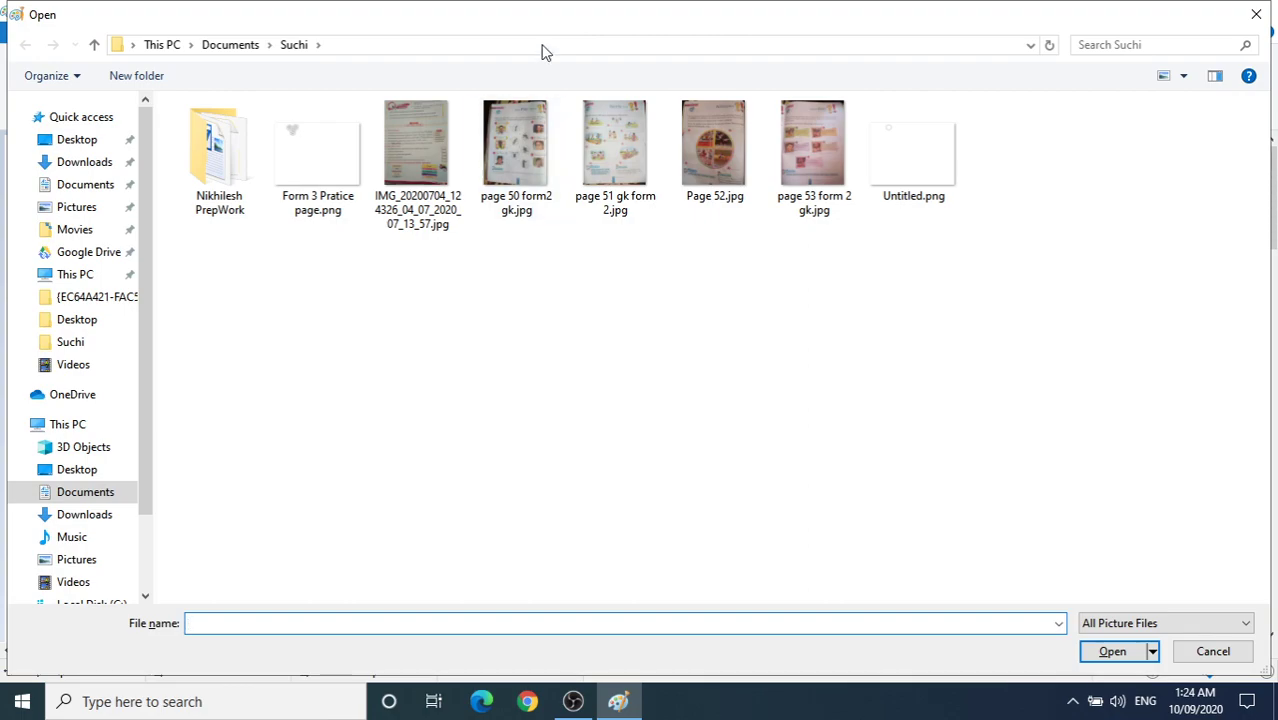
click(328, 202)
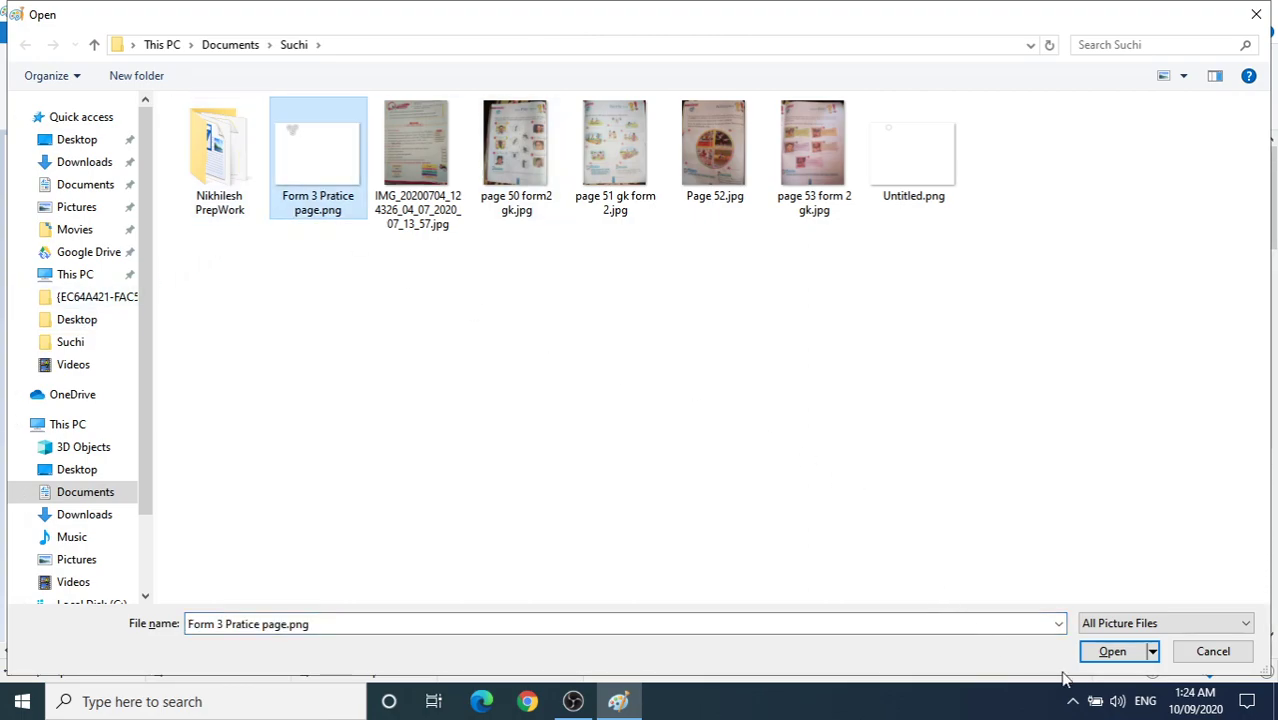
click(1102, 655)
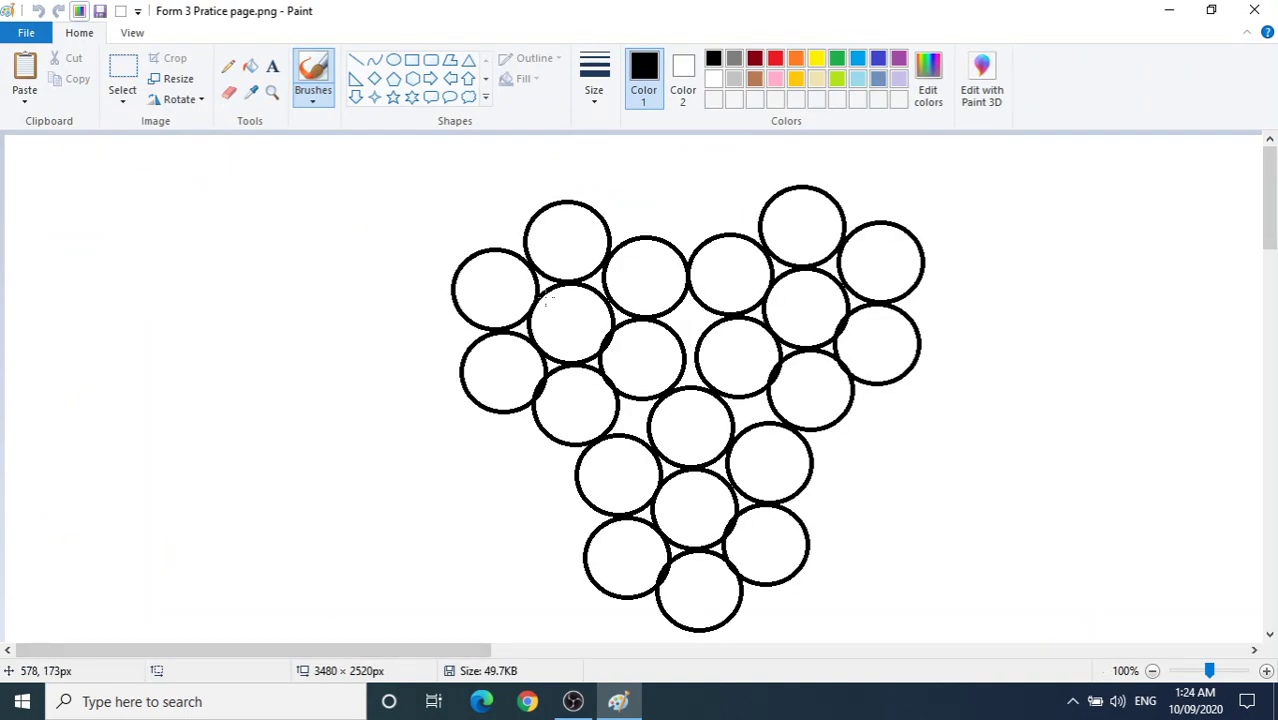
Step: Close Paint and relaunch it from the Windows Accessories list
click(1270, 10)
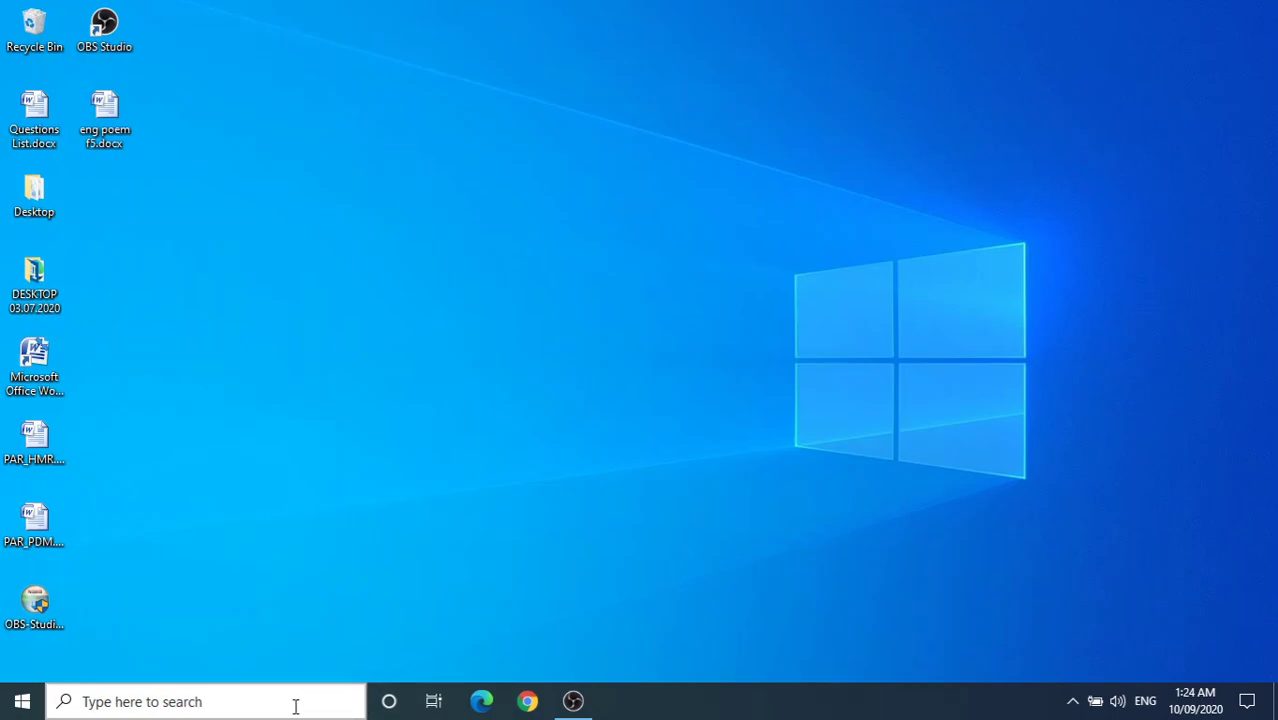
click(26, 702)
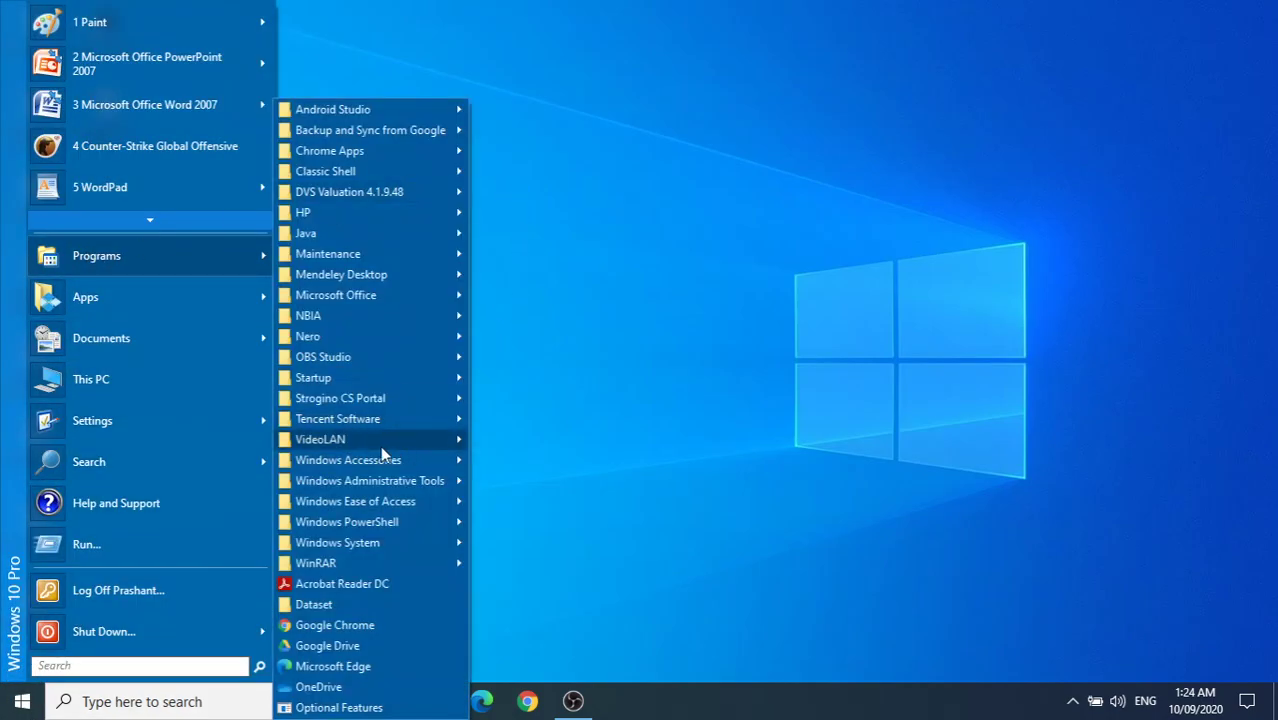
mouse_move(377, 459)
click(546, 546)
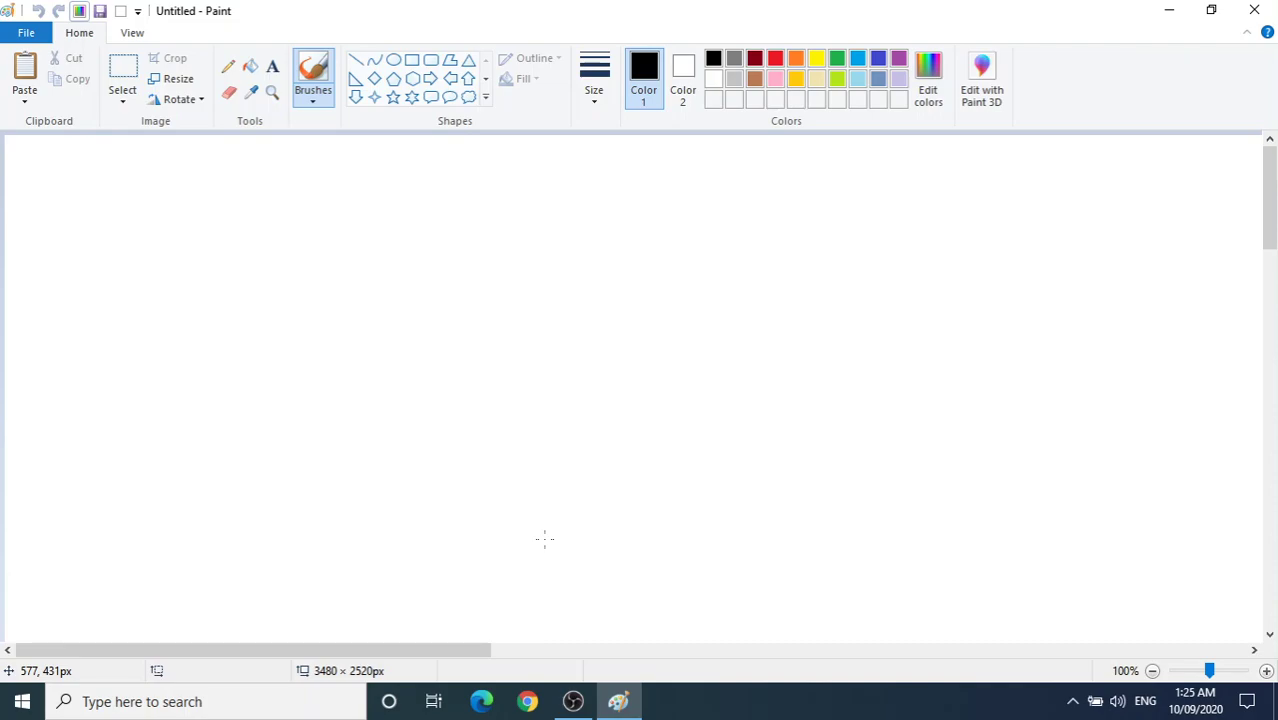
Step: Reopen 'Form 3 Pratice page.png' with Ctrl+O to check the saved circles
key(ctrl+o)
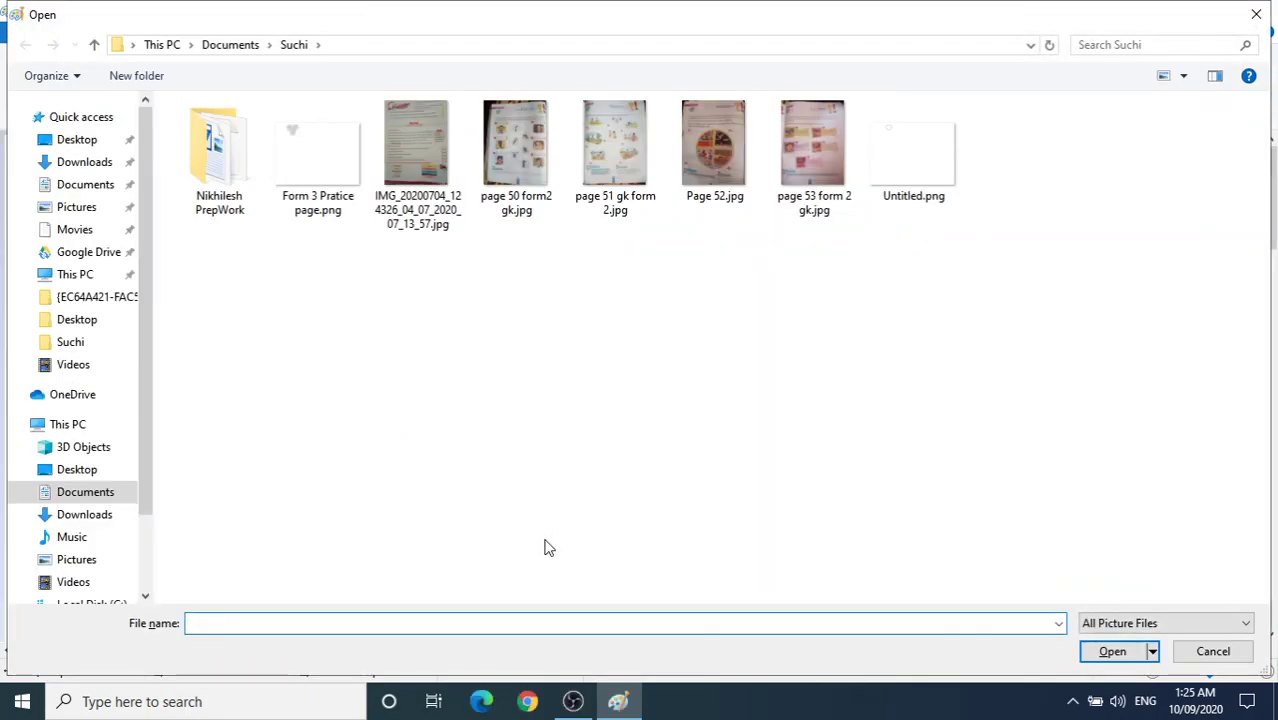
click(330, 182)
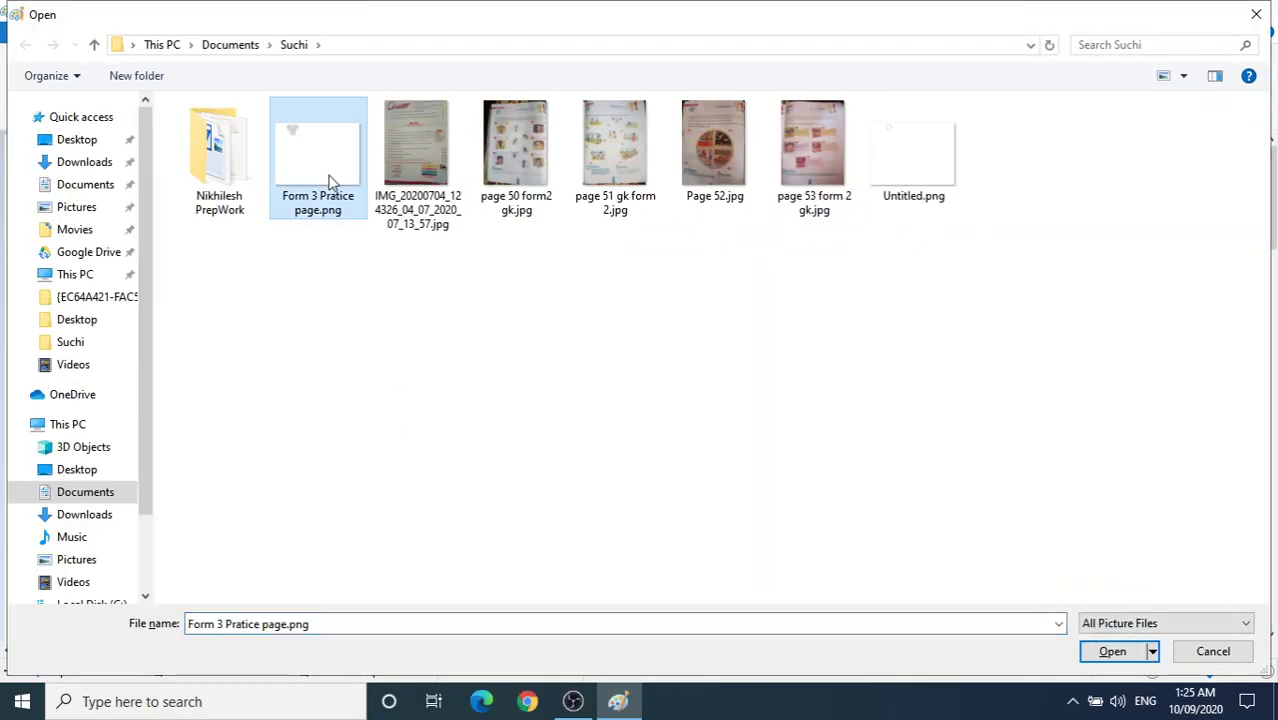
click(1110, 651)
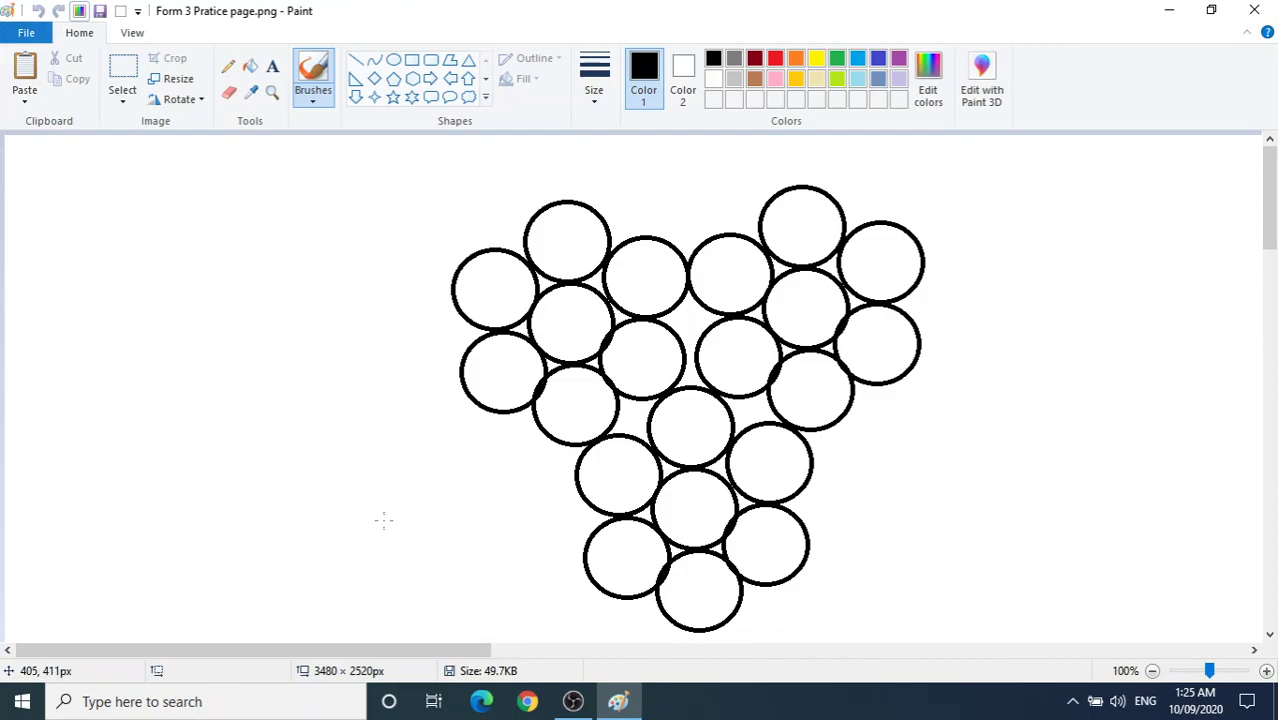
Step: Start a new blank picture, quit Paint with Alt+F4, and bring up the Windows Accessories list
key(ctrl+n)
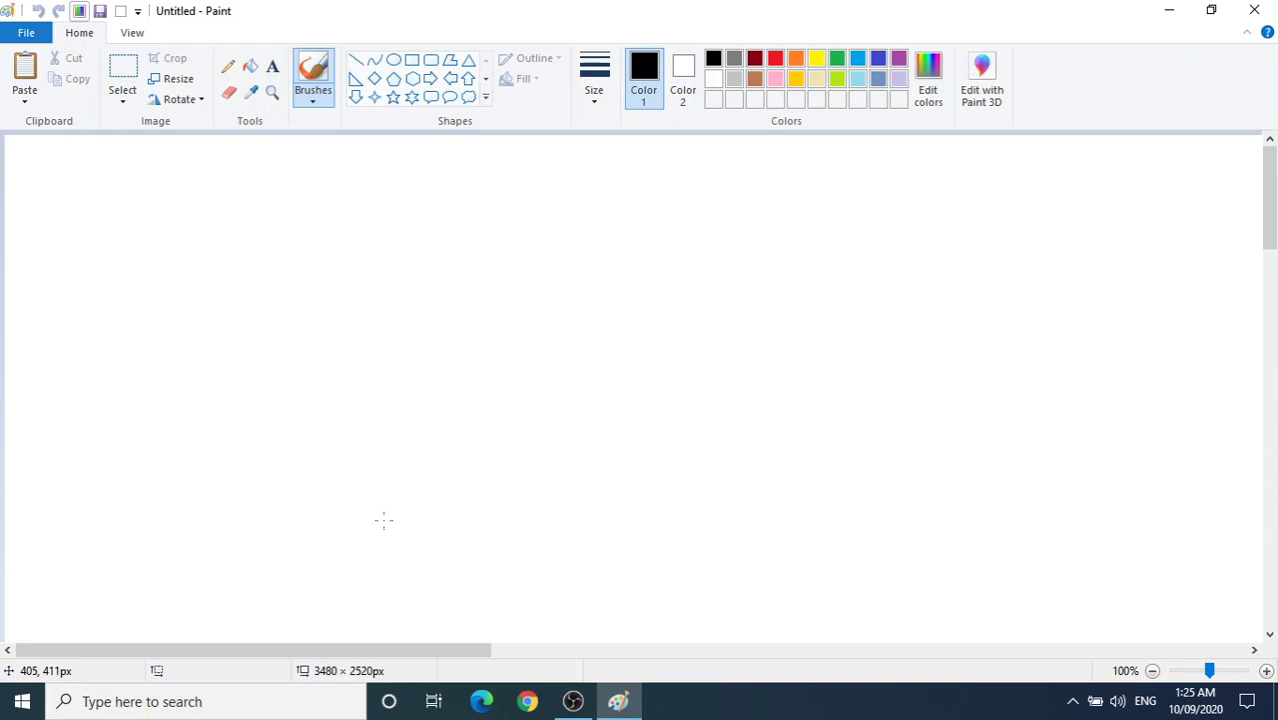
key(alt+F4)
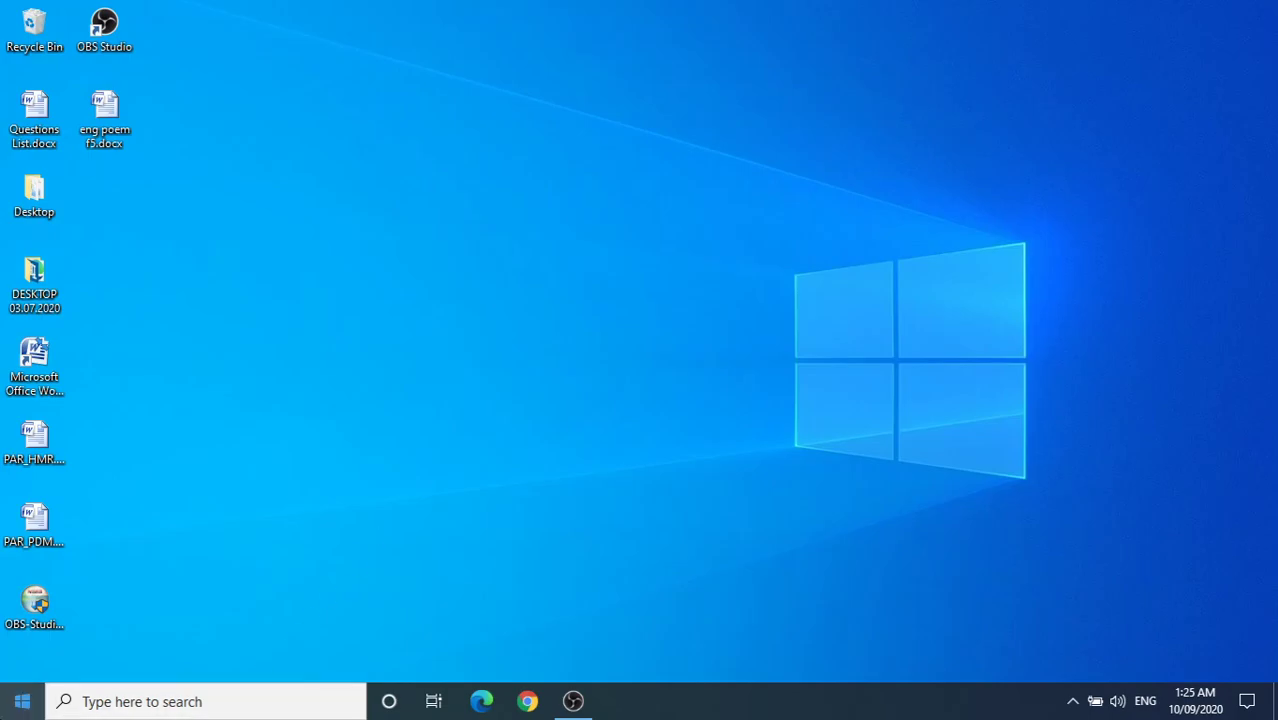
click(24, 698)
mouse_move(118, 258)
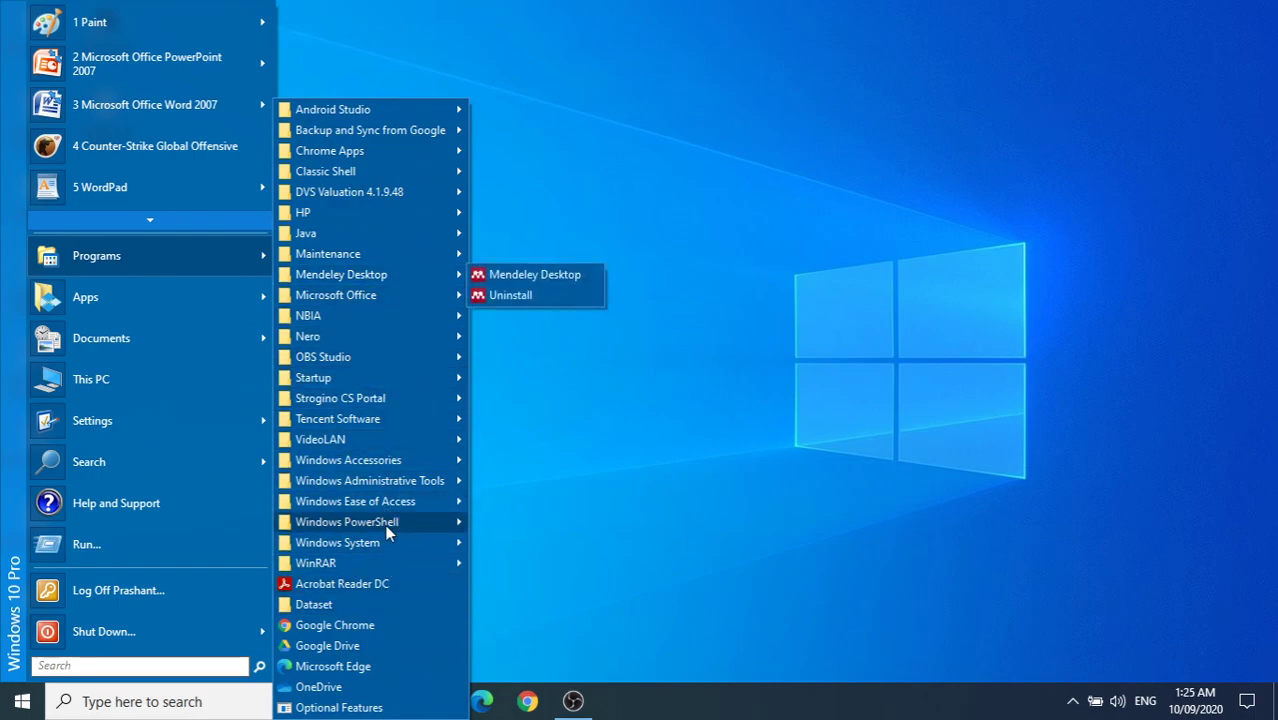
mouse_move(360, 462)
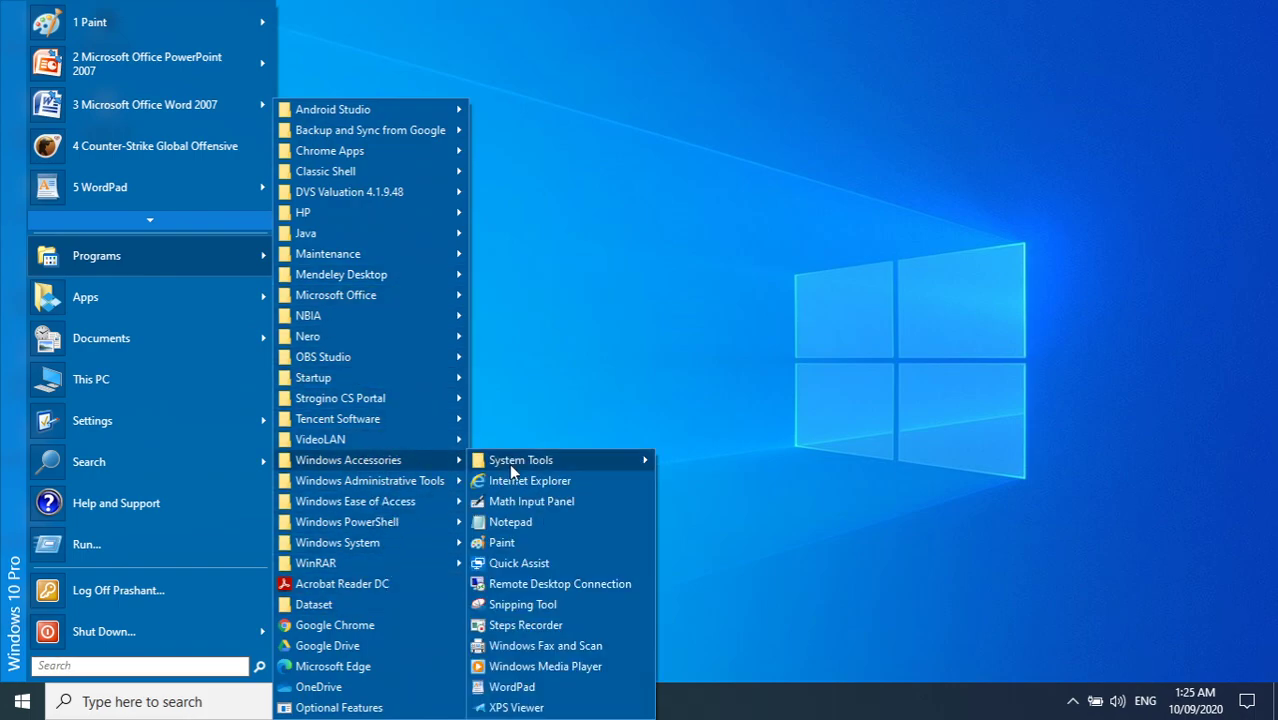
Step: Launch Paint from Windows Accessories to get a blank 3480 × 2520px canvas
click(506, 545)
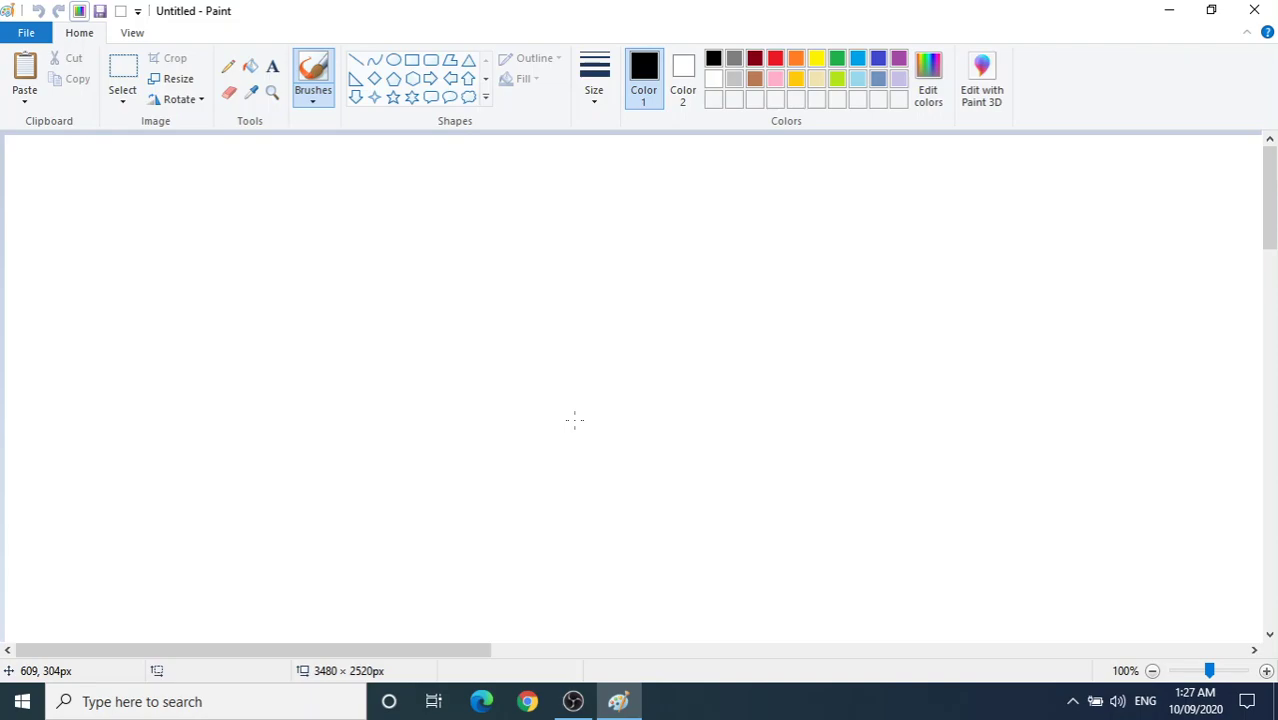
click(28, 706)
mouse_move(146, 250)
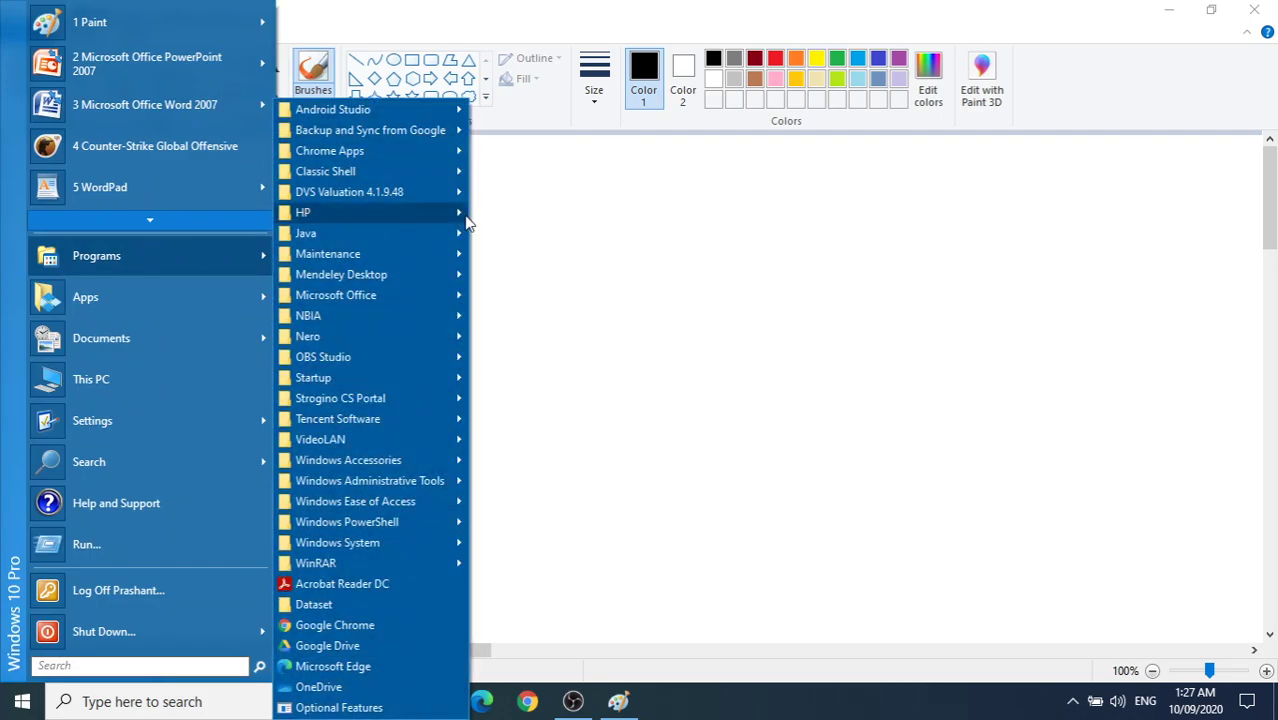
mouse_move(390, 460)
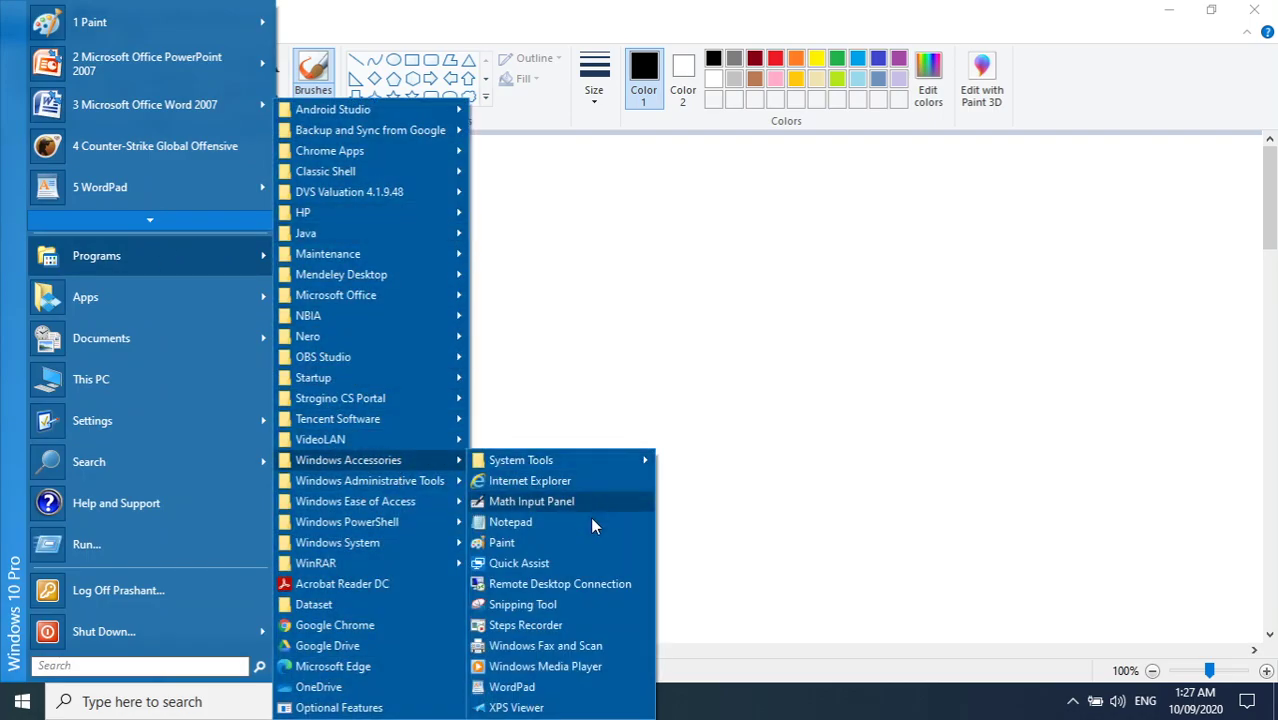
click(559, 300)
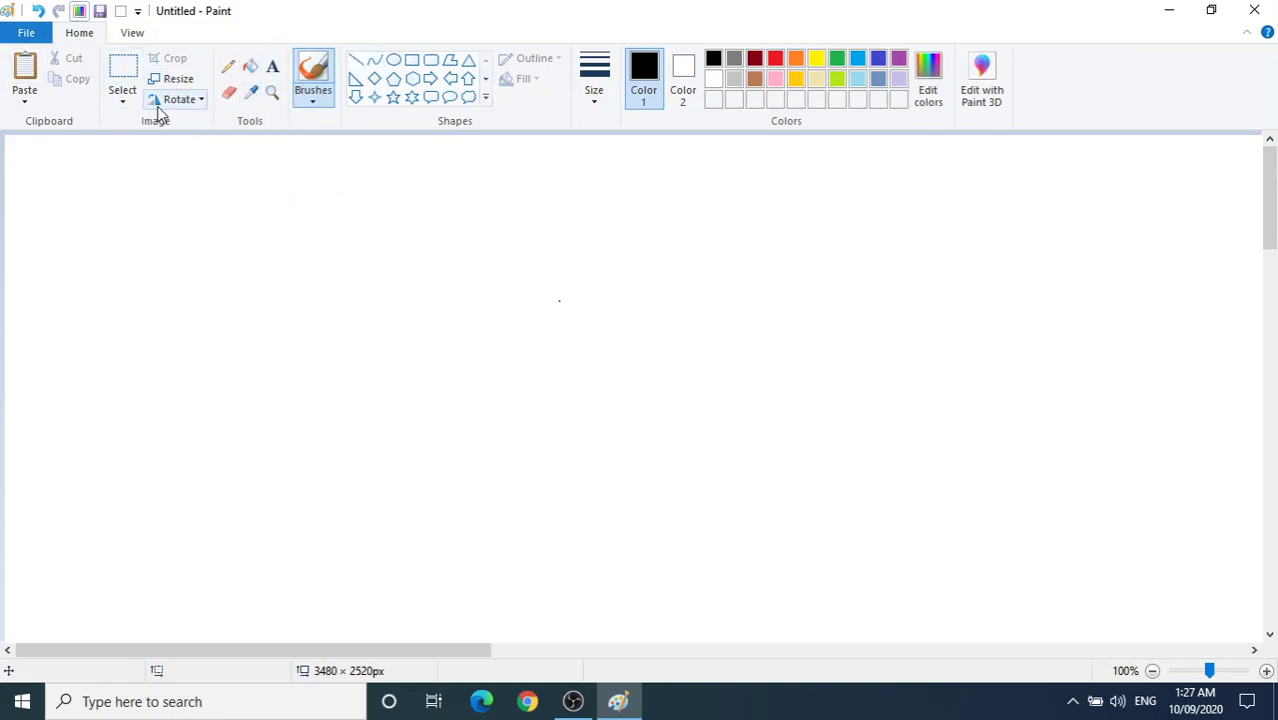
Step: Use the Magnifier to zoom the blank canvas in to 200%, then 400%
click(271, 94)
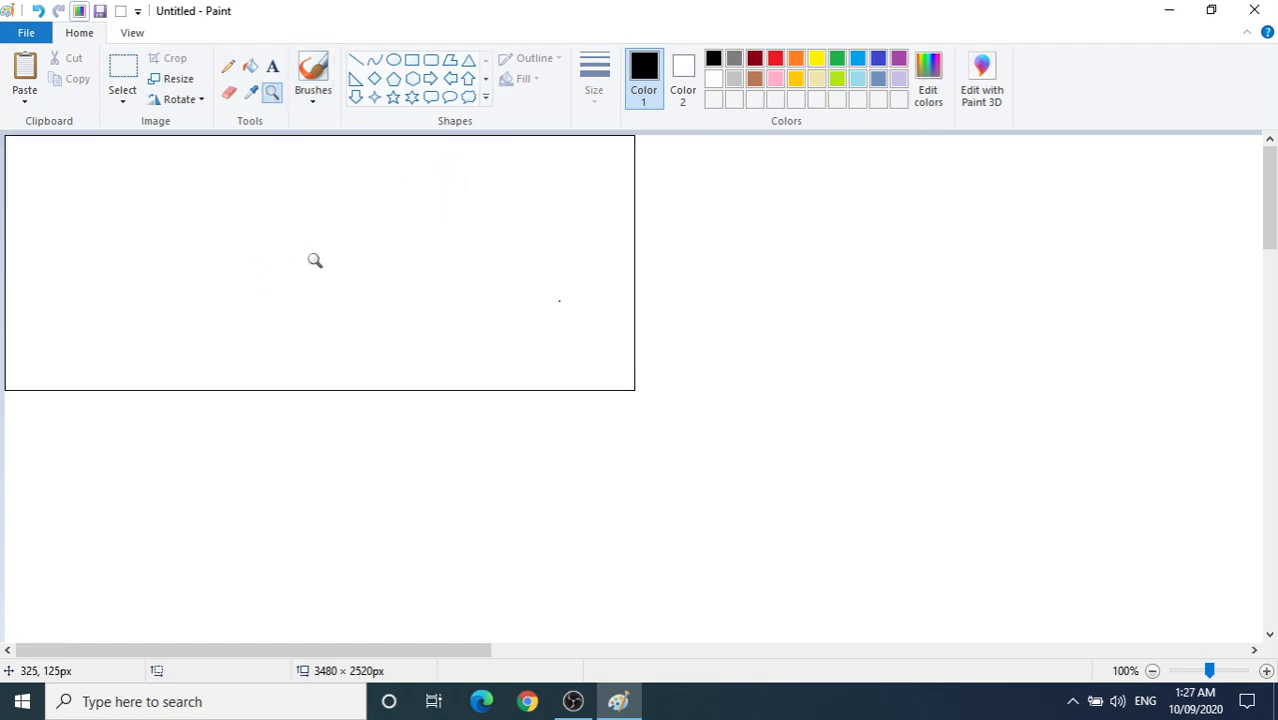
click(313, 260)
click(314, 262)
Step: Zoom out to 12.5%, then step back through 25% and 100% to settle at 50%
click(1152, 670)
click(1152, 670)
click(1152, 670)
click(1152, 670)
click(1152, 670)
click(1152, 670)
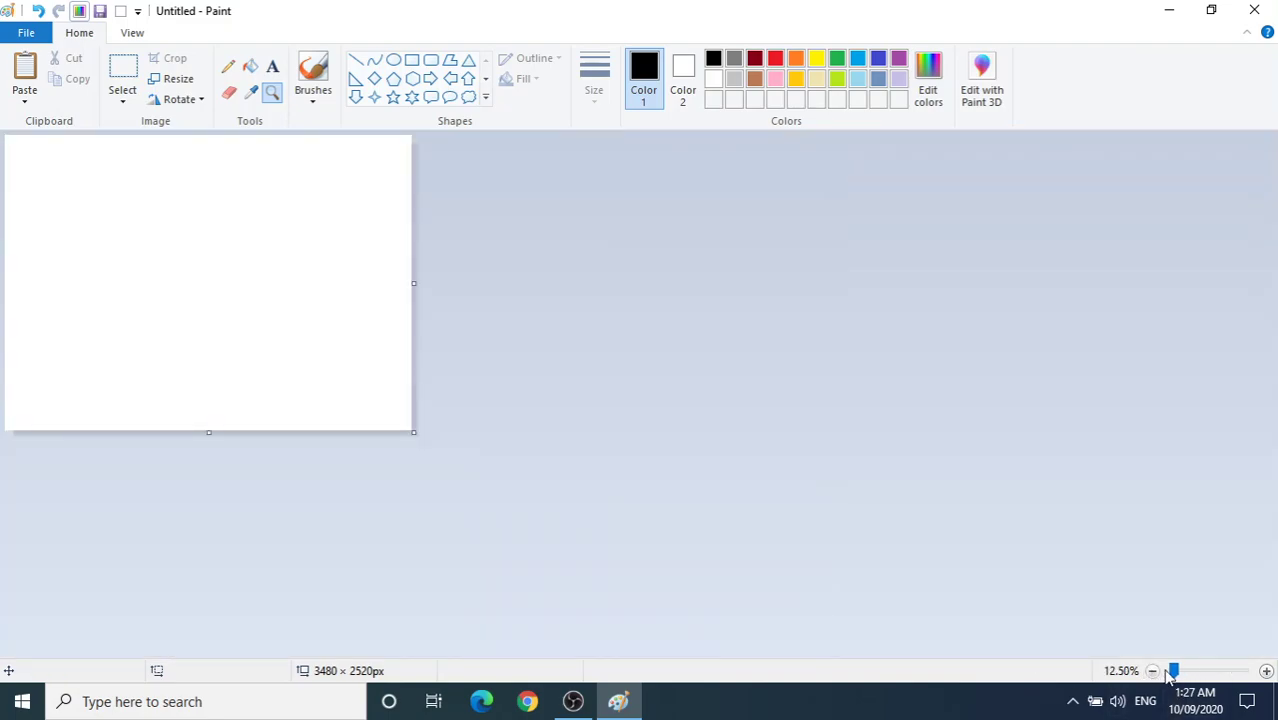
click(1180, 670)
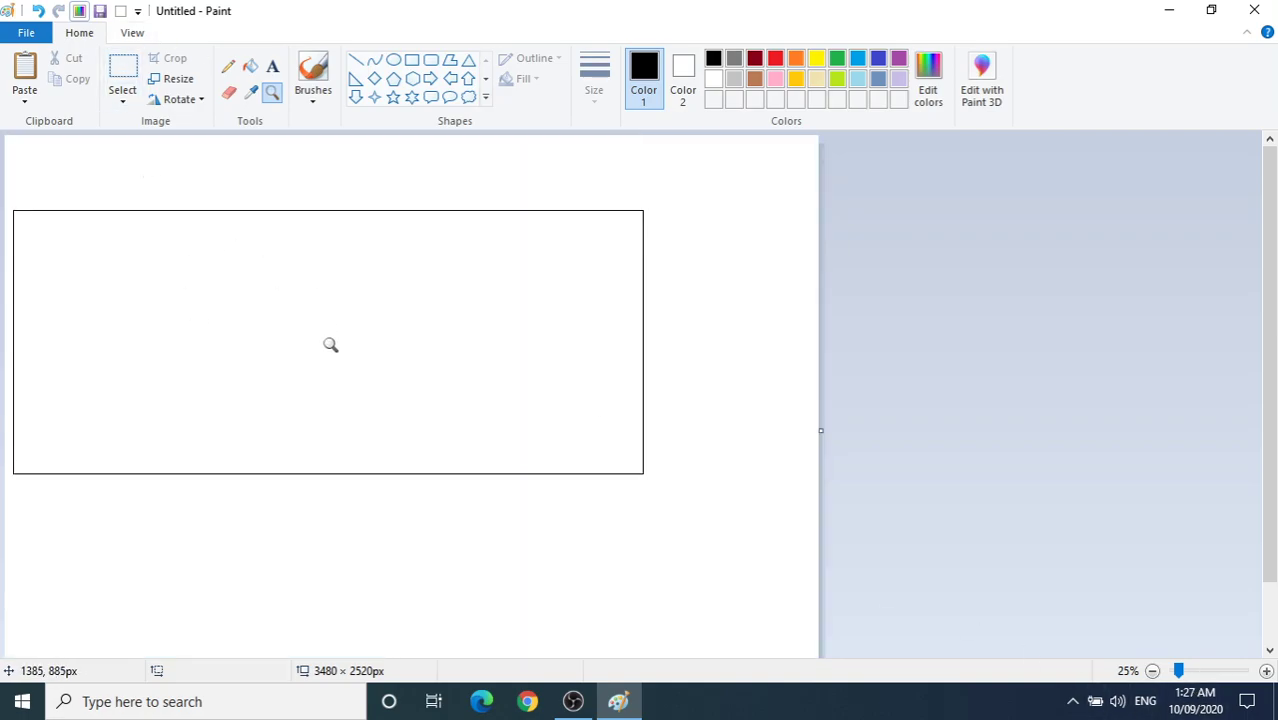
click(1207, 676)
click(1207, 676)
click(1207, 676)
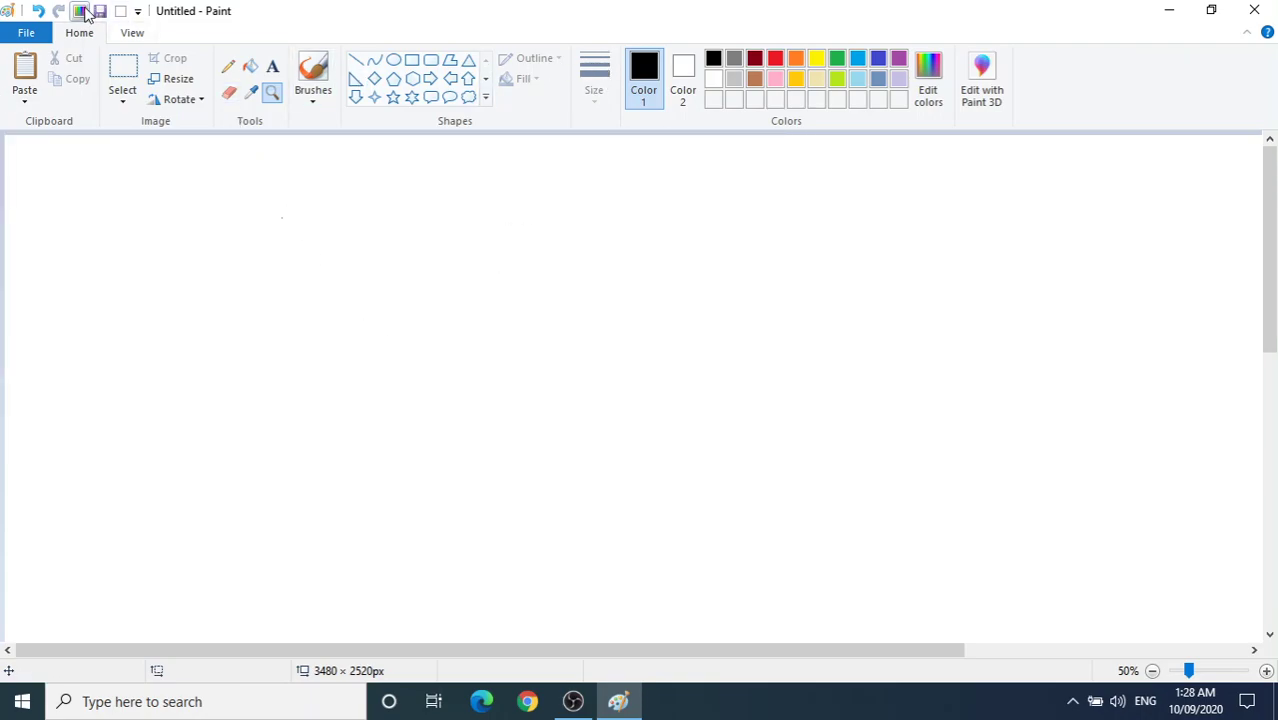
click(8, 36)
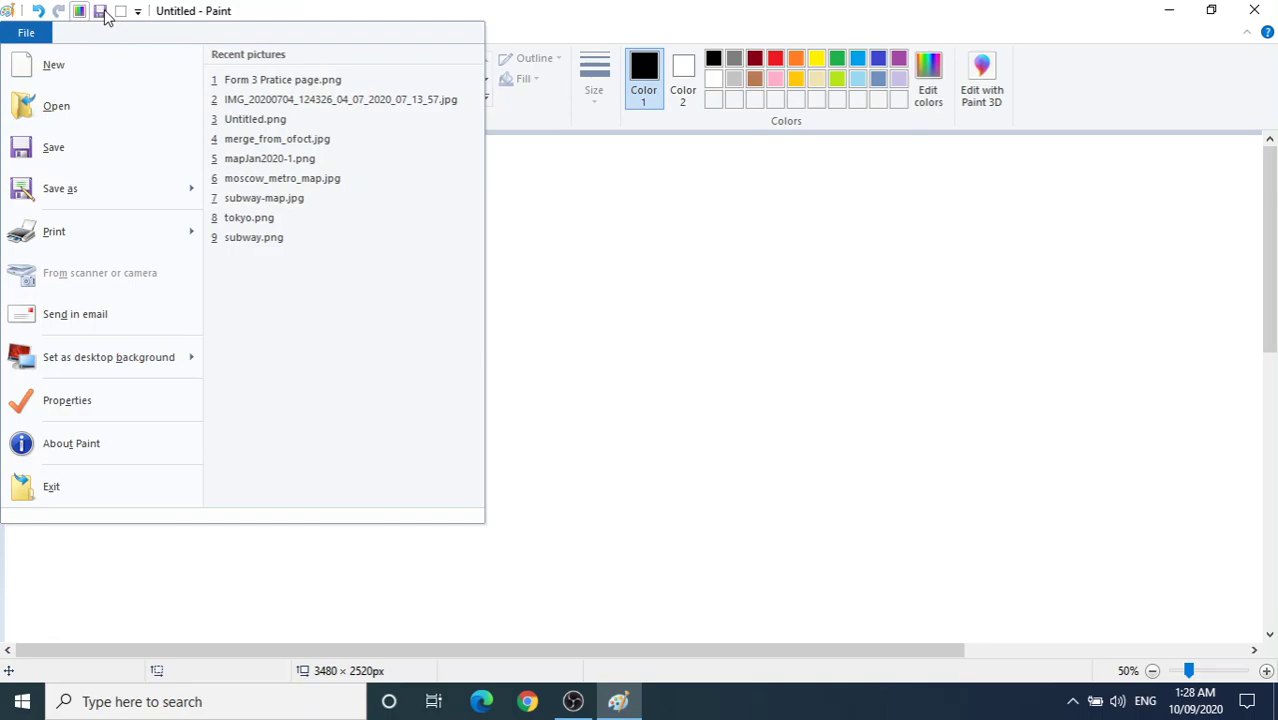
click(723, 236)
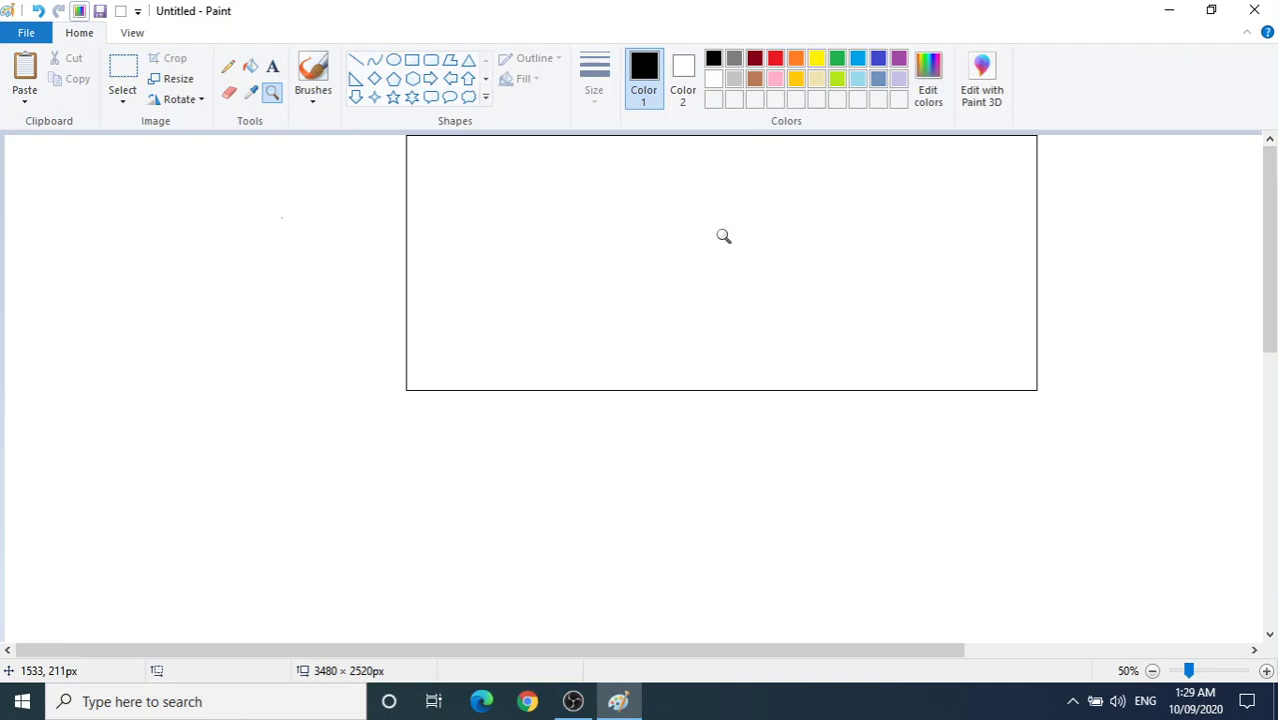
Step: Close Paint with Don't Save to discard the untitled picture, then right-click near the bottom of the screen
click(1254, 10)
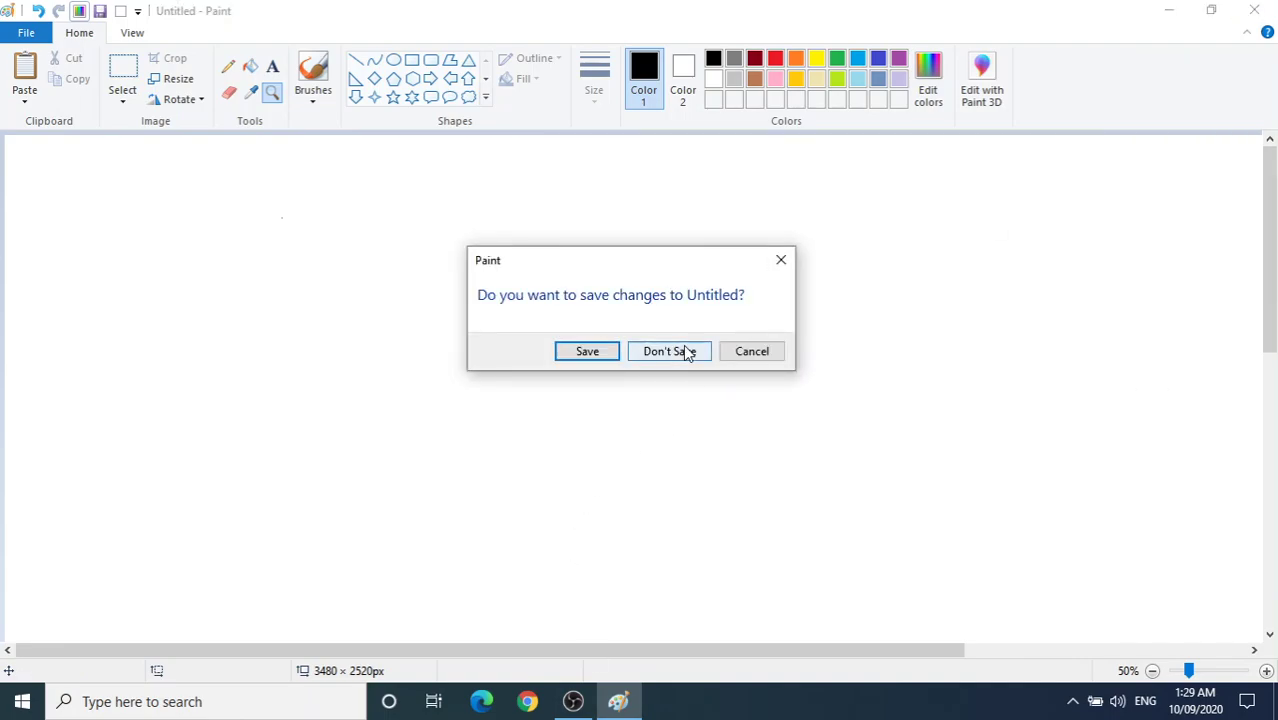
click(668, 351)
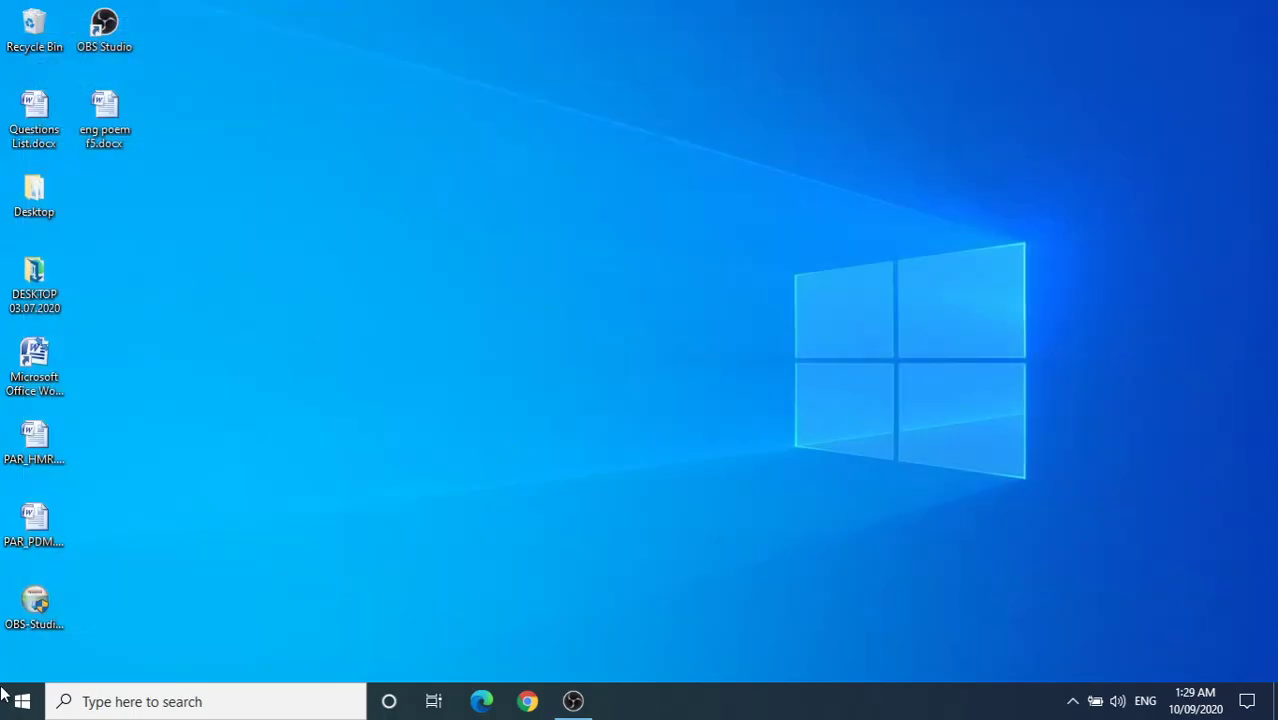
right_click(1072, 708)
click(949, 621)
click(1072, 701)
right_click(1054, 663)
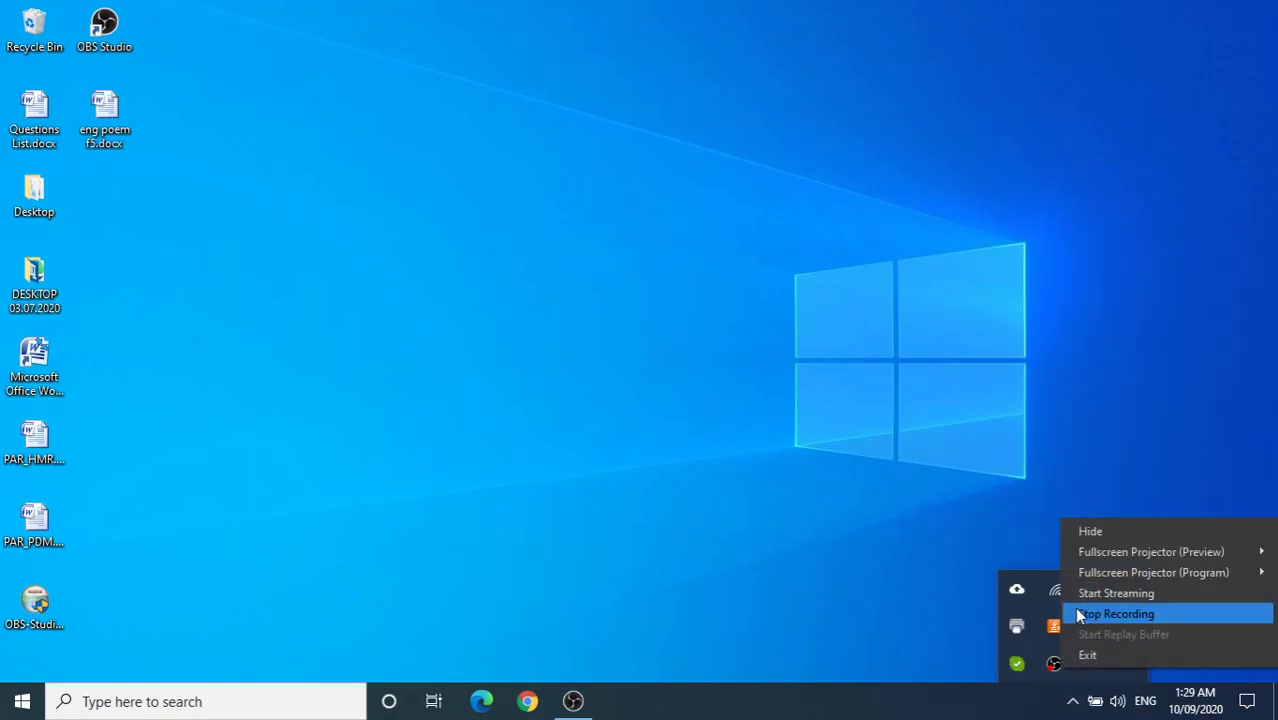